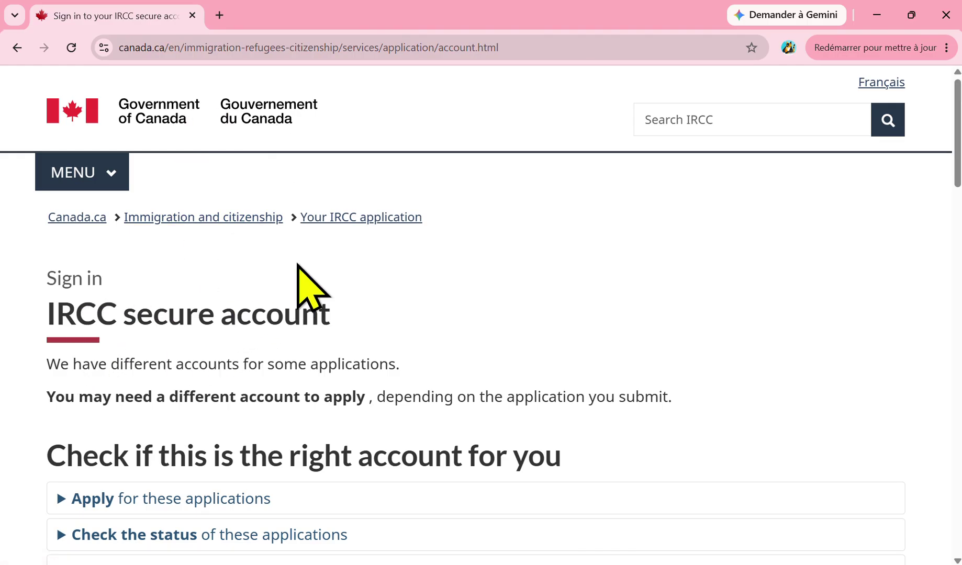
# - Open the registration page for a new IRCC secure account
pyautogui.scroll(-5, 309, 285)
pyautogui.scroll(-6, 309, 278)
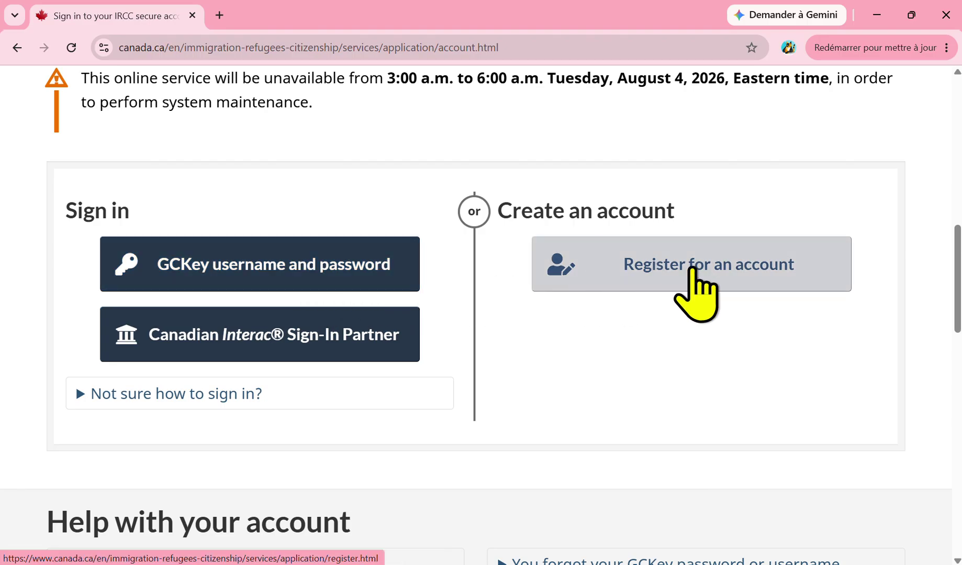
pyautogui.click(689, 271)
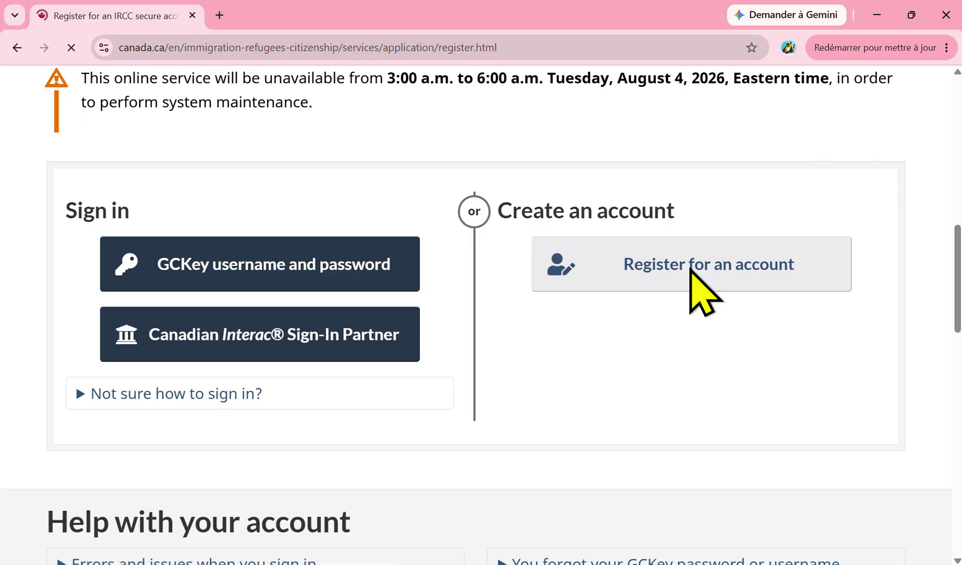
# - Review the registration options and choose to register with a GCKey username and password
pyautogui.scroll(-10, 288, 320)
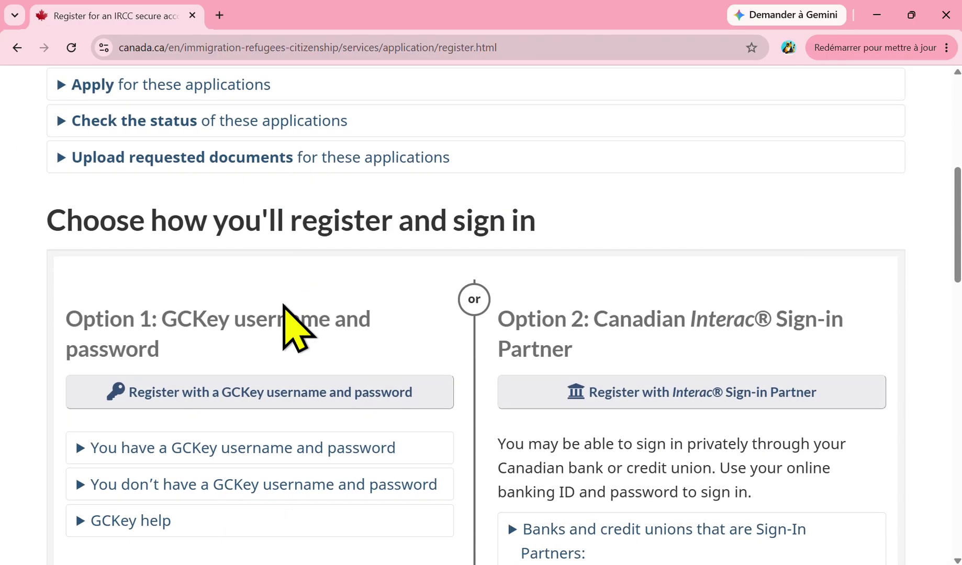
pyautogui.scroll(-9, 283, 306)
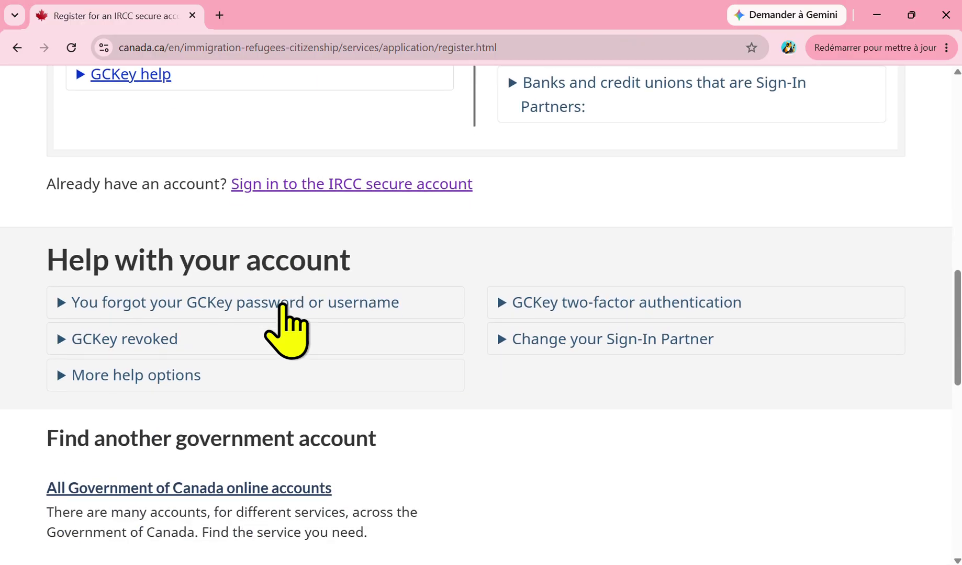
pyautogui.scroll(11, 283, 301)
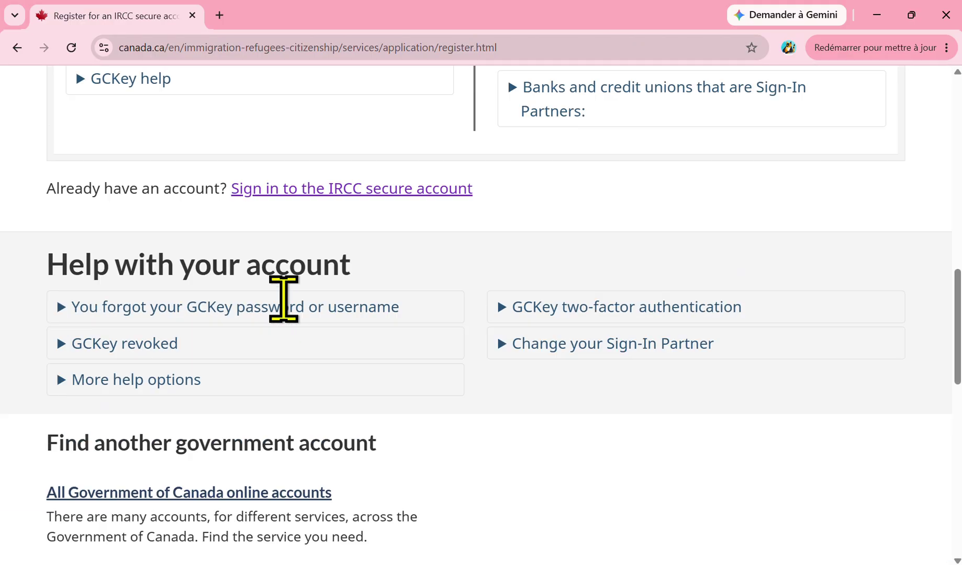
pyautogui.scroll(1, 253, 280)
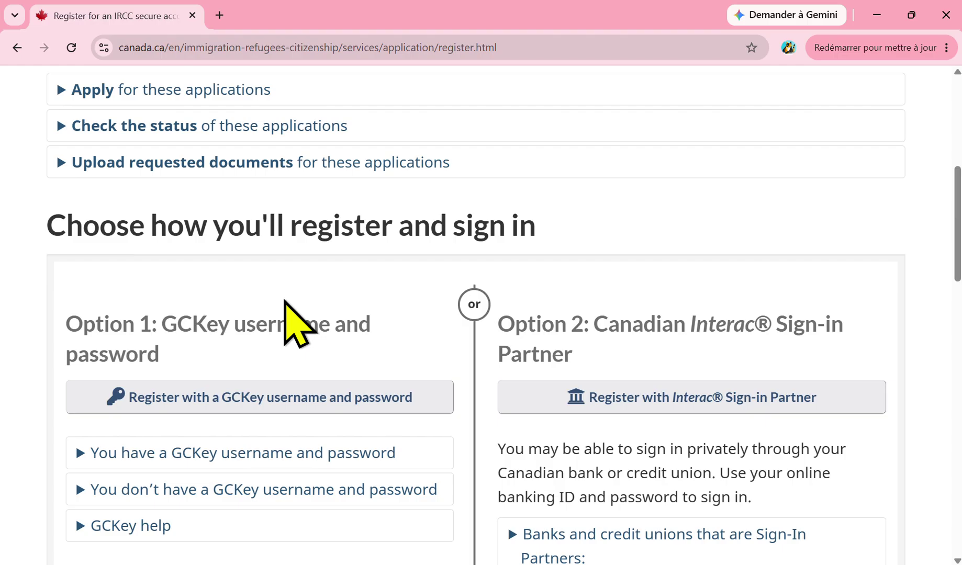
pyautogui.scroll(-1, 285, 311)
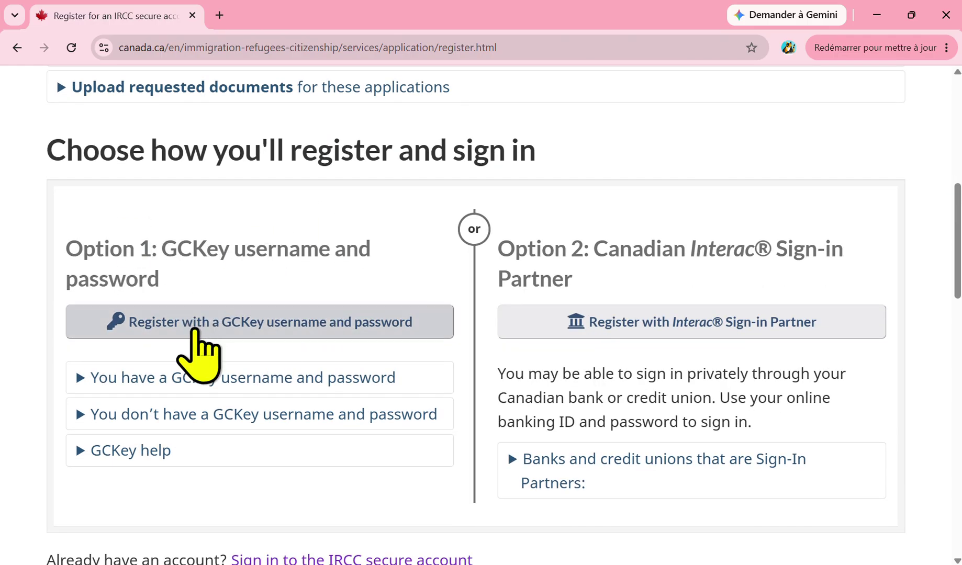
pyautogui.scroll(-1, 235, 335)
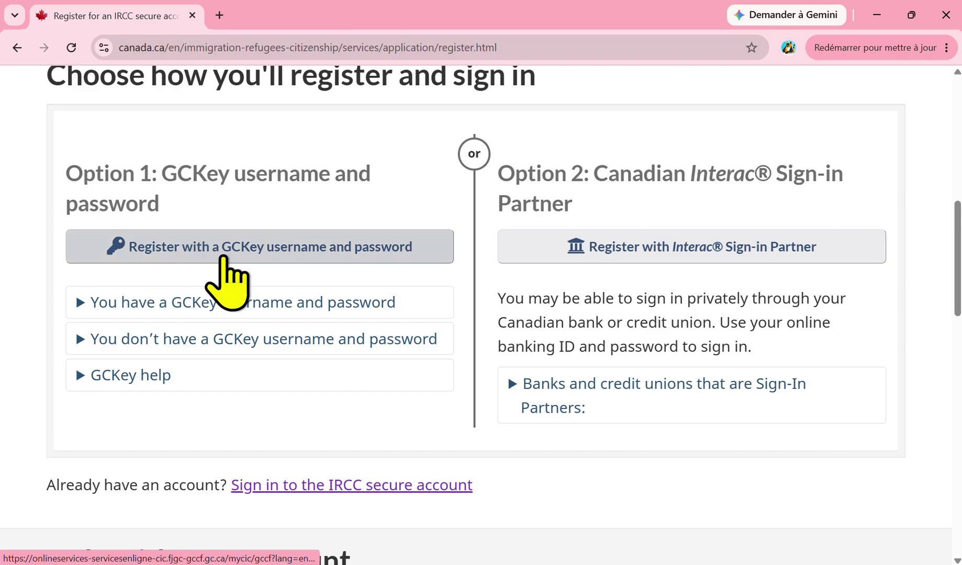
pyautogui.click(277, 251)
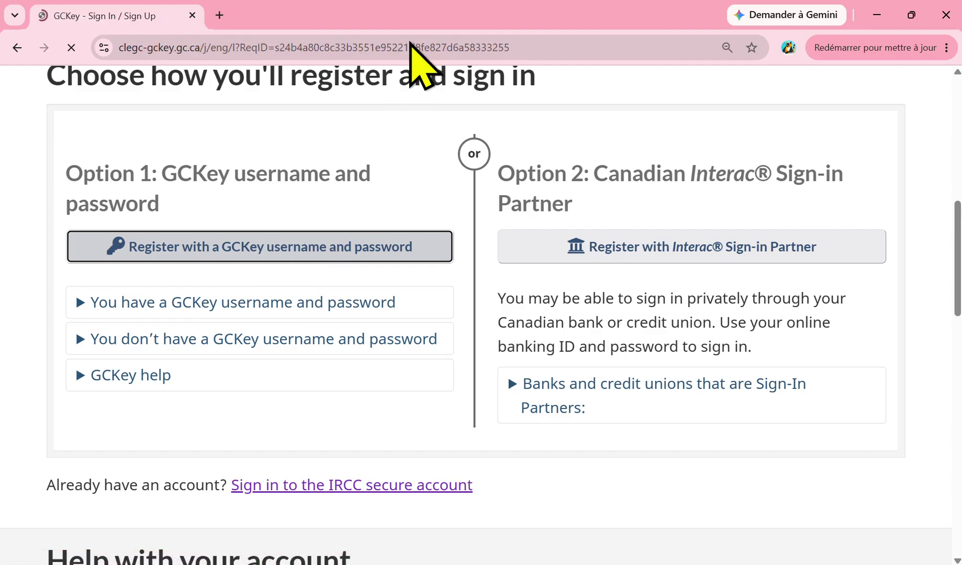
# - Start the GCKey sign-up, accept the terms and conditions, and submit a new username
pyautogui.scroll(-1, 356, 297)
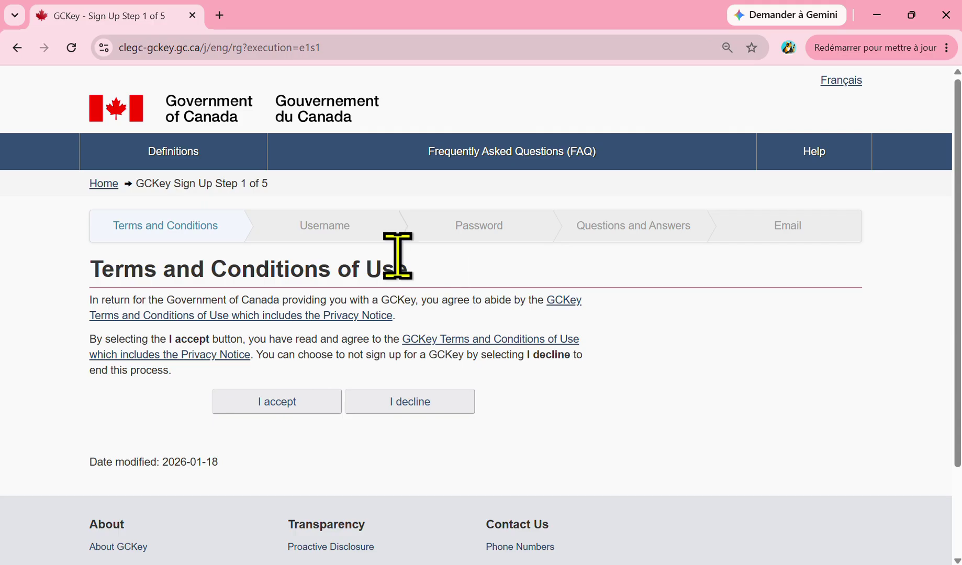
pyautogui.scroll(-2, 387, 267)
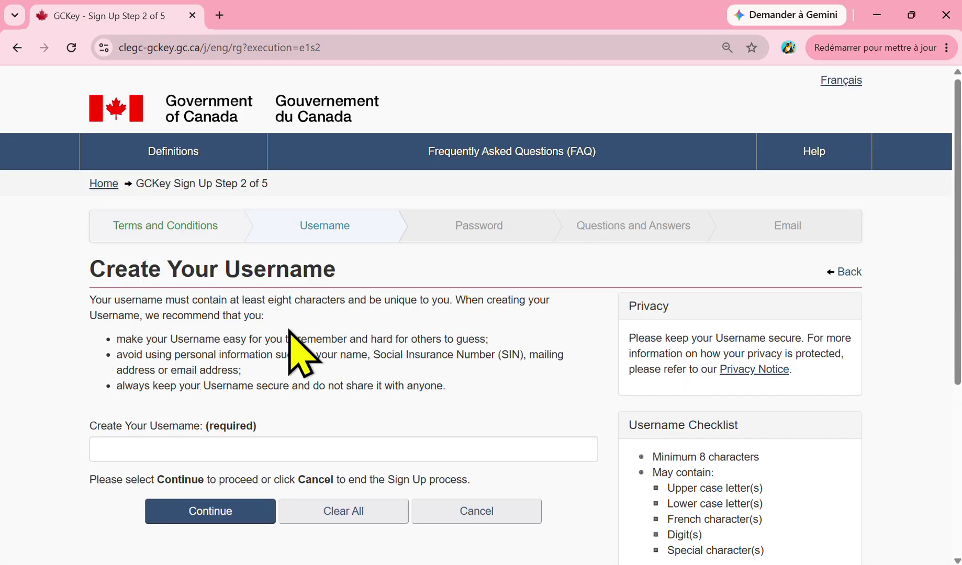
pyautogui.scroll(-3, 301, 353)
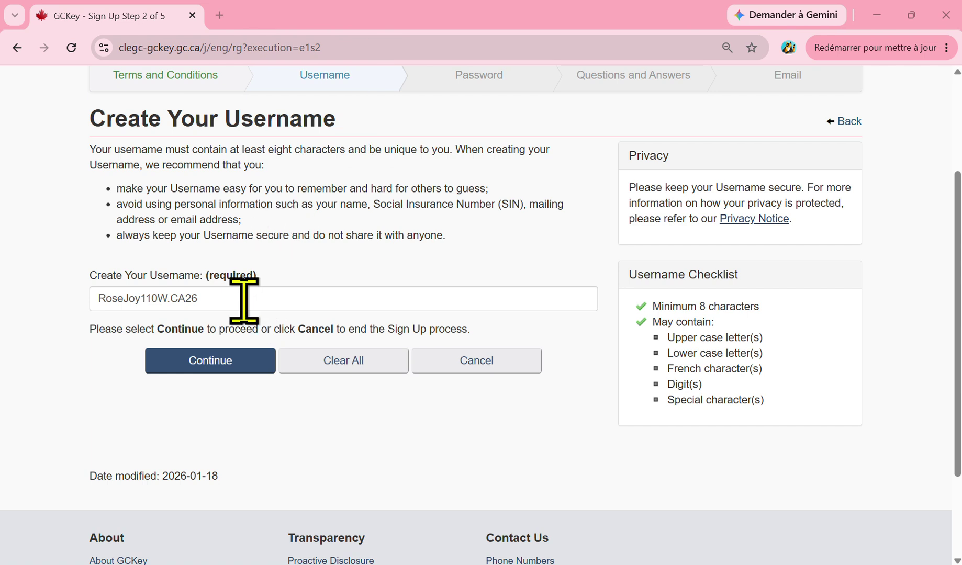
pyautogui.click(134, 391)
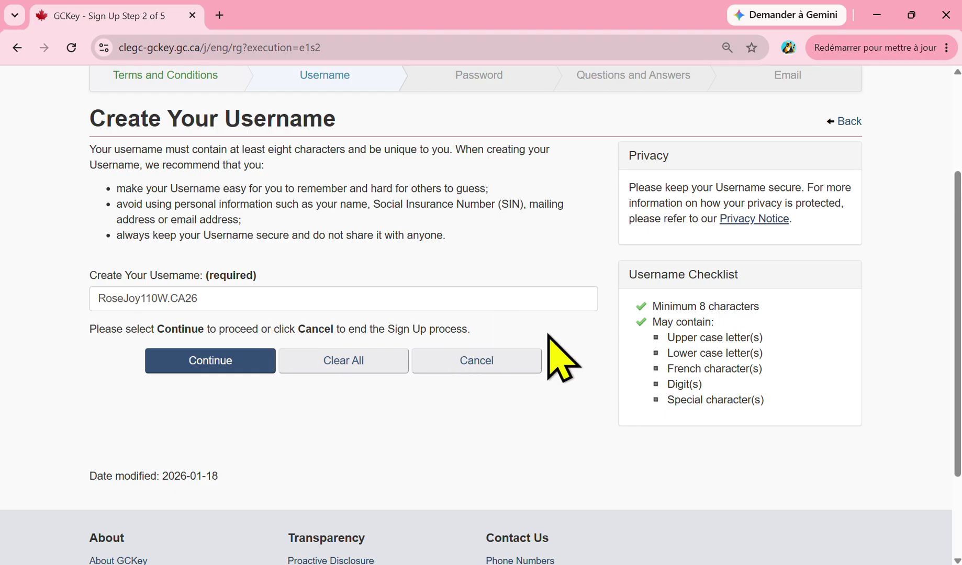
pyautogui.click(223, 295)
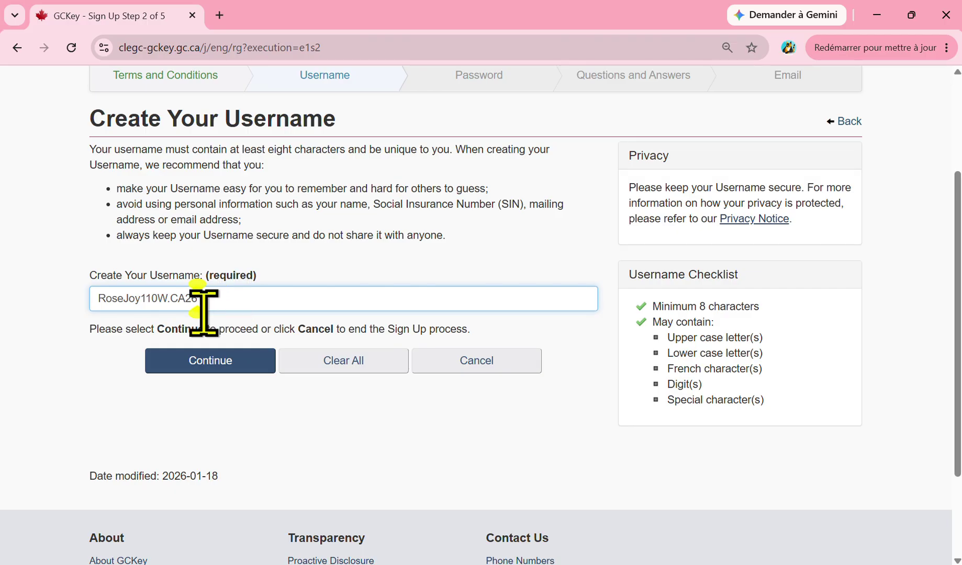
pyautogui.click(212, 366)
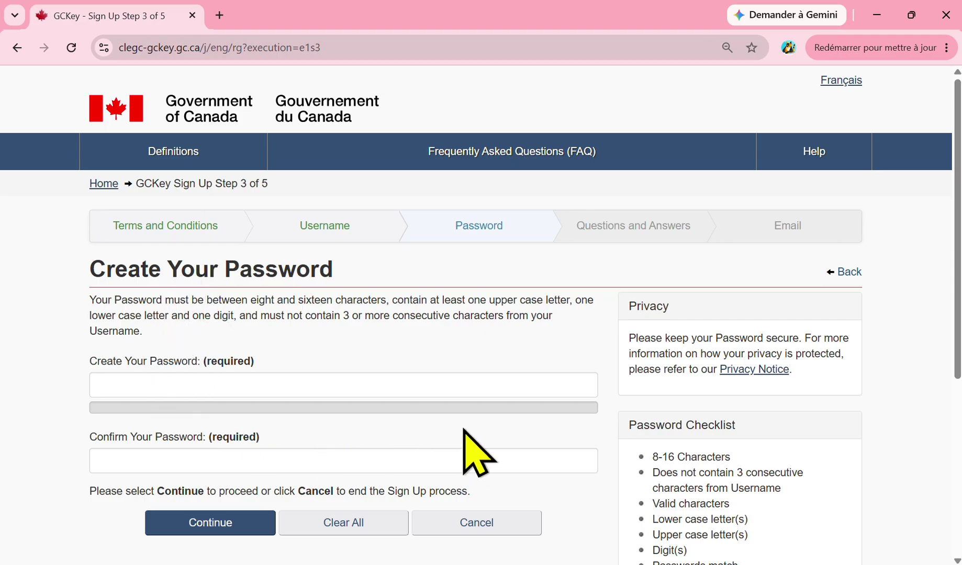
# - Create the GCKey account password, confirm it in the second field and submit it
pyautogui.scroll(-1, 462, 450)
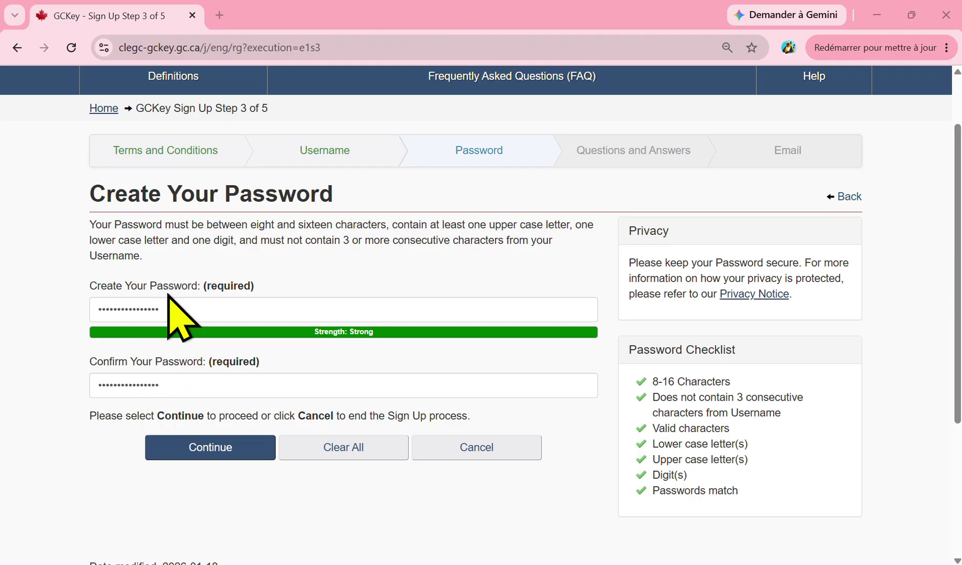
pyautogui.click(213, 445)
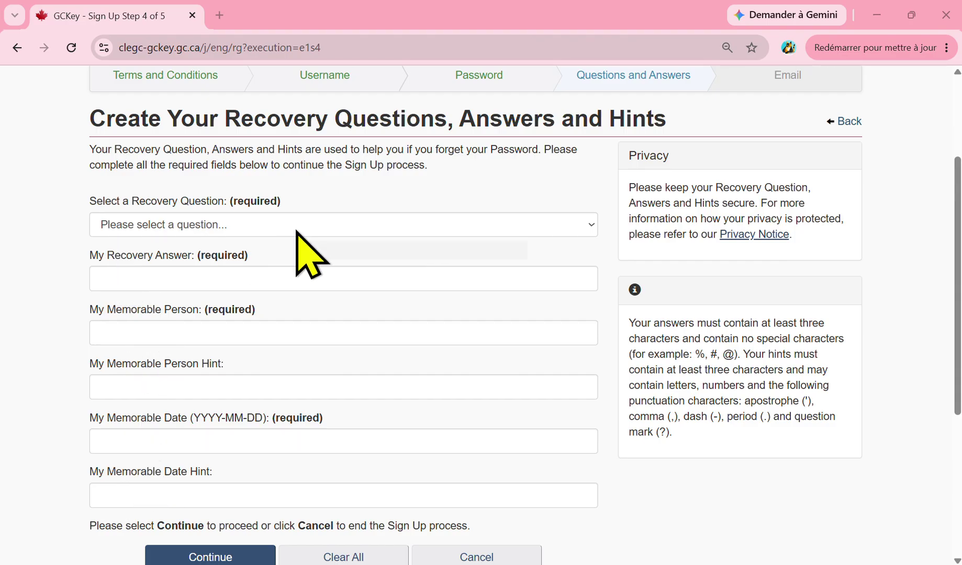
# - Choose the recovery question "What was my first pet's name?", fill in its answer, the memorable person and memorable date, and submit them
pyautogui.click(256, 229)
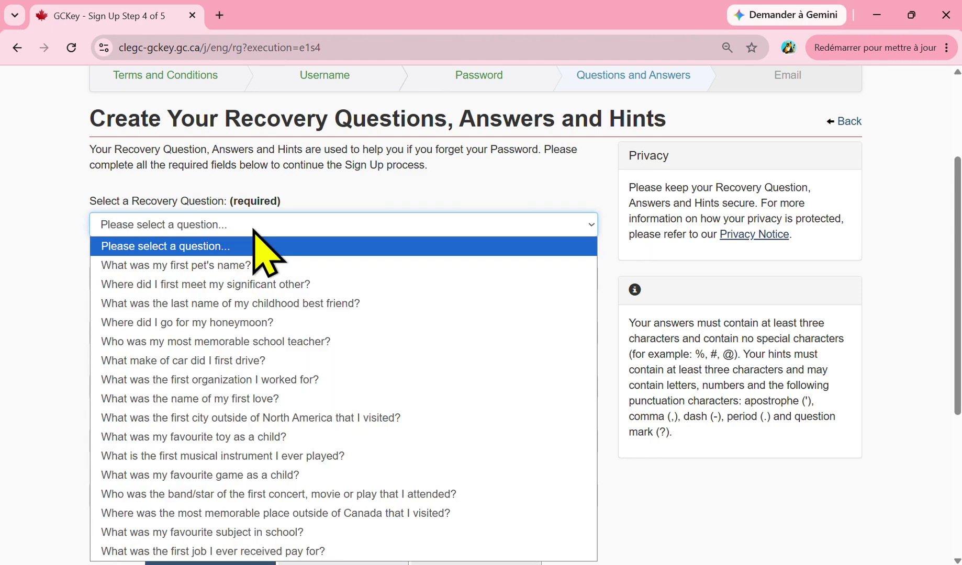
pyautogui.click(254, 230)
pyautogui.click(254, 229)
pyautogui.click(237, 224)
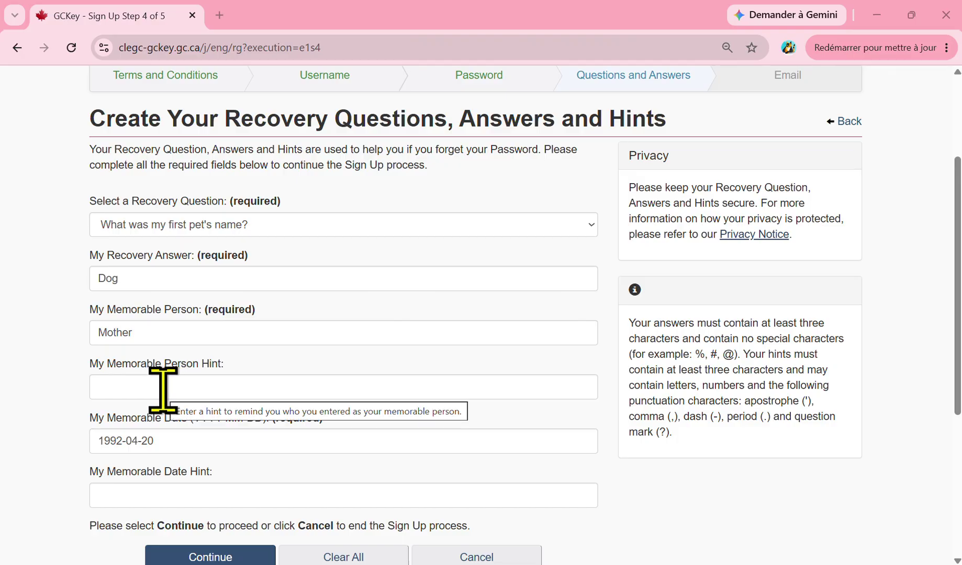
pyautogui.scroll(-1, 226, 343)
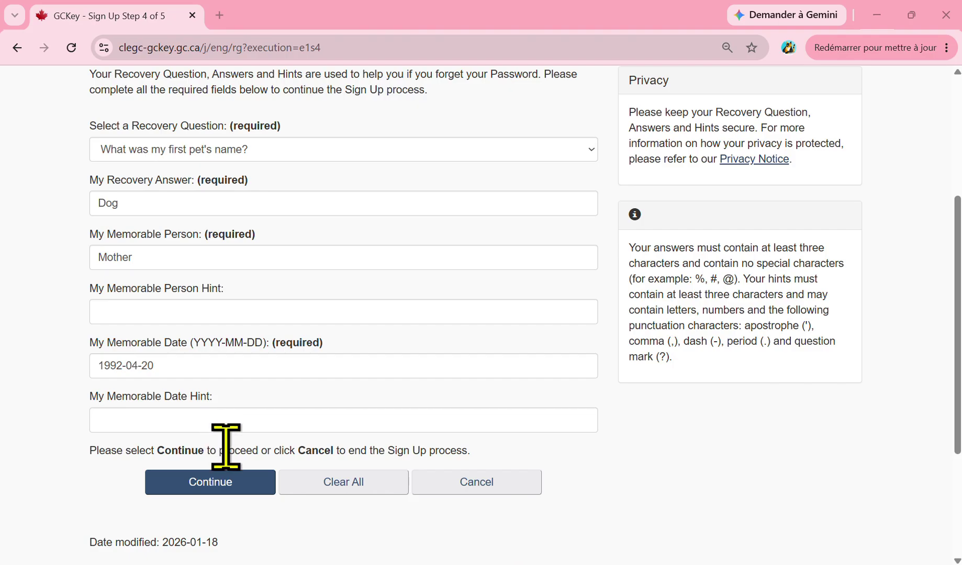
pyautogui.click(216, 482)
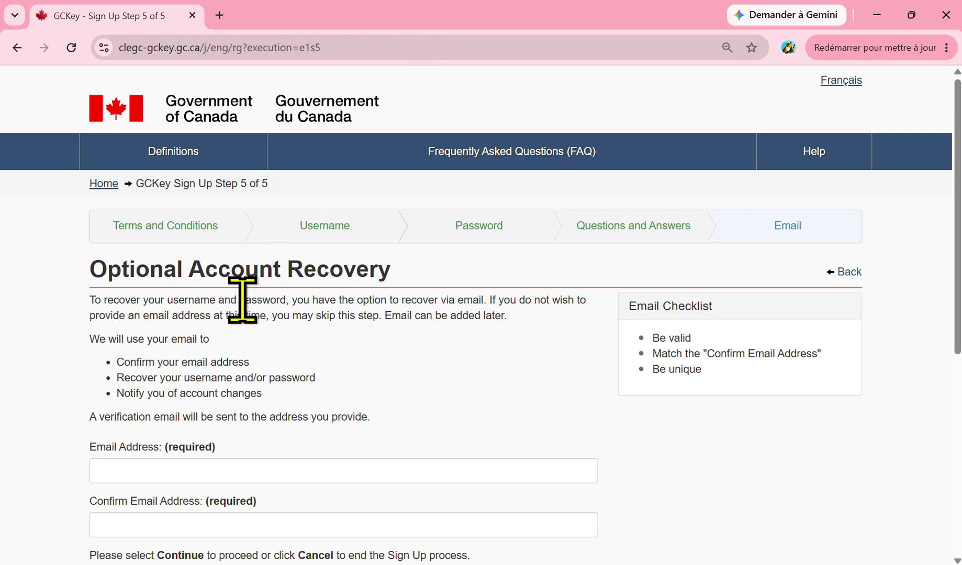
# - Enter and confirm the recovery email address, submit it, and proceed with confirming it for this GCKey account
pyautogui.scroll(-3, 297, 311)
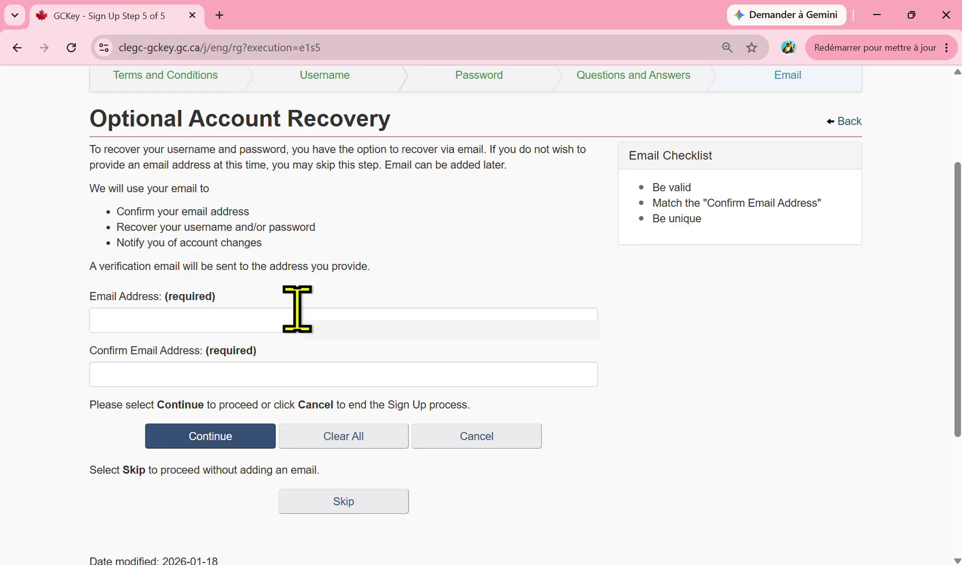
pyautogui.scroll(-1, 296, 310)
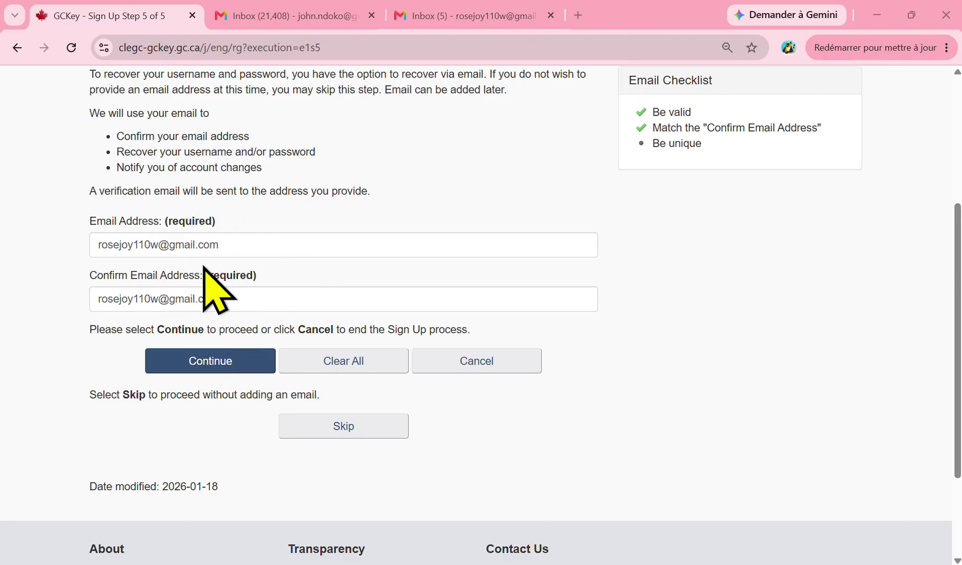
pyautogui.click(212, 362)
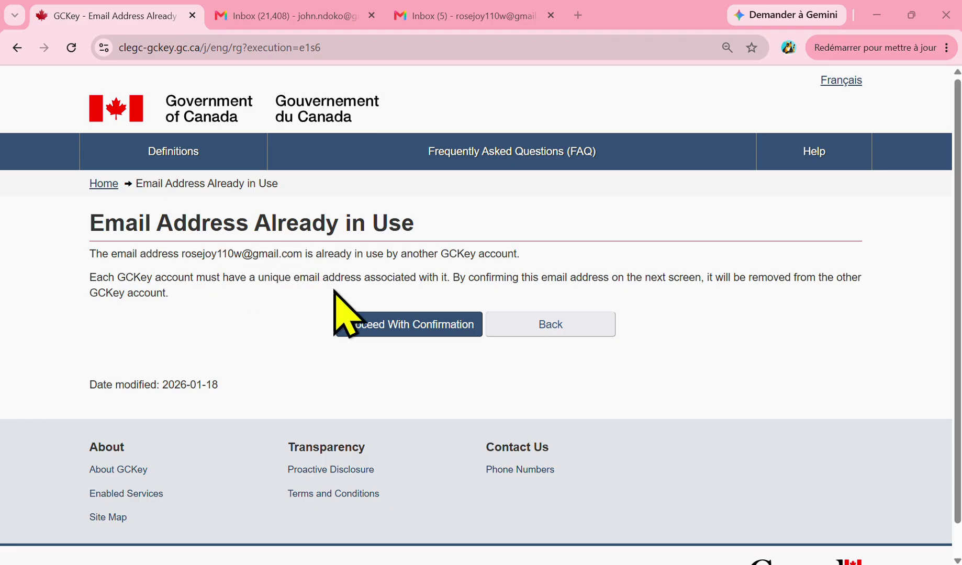
pyautogui.click(398, 325)
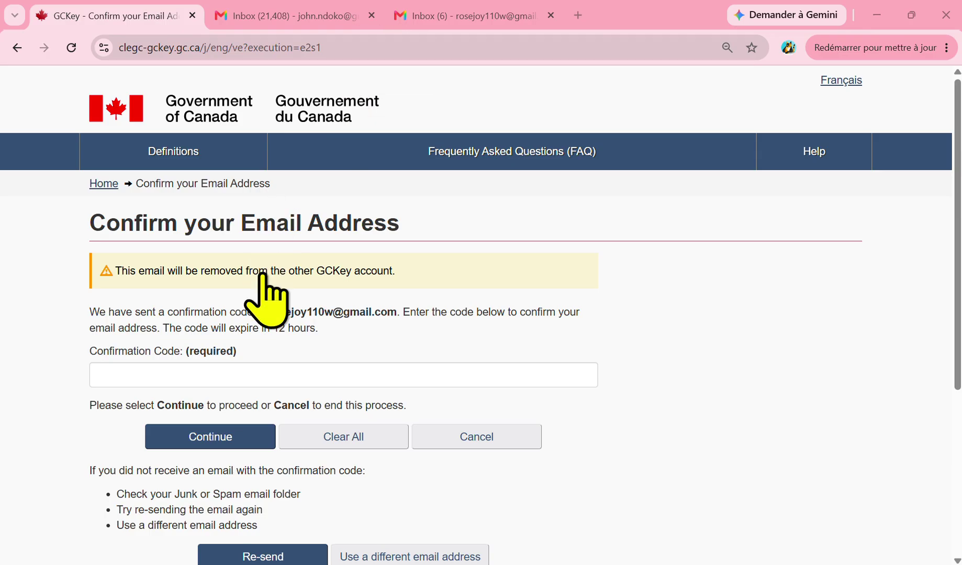
# - Switch to Gmail, open the Government of Canada GCKey verification email and copy its confirmation code
pyautogui.click(272, 19)
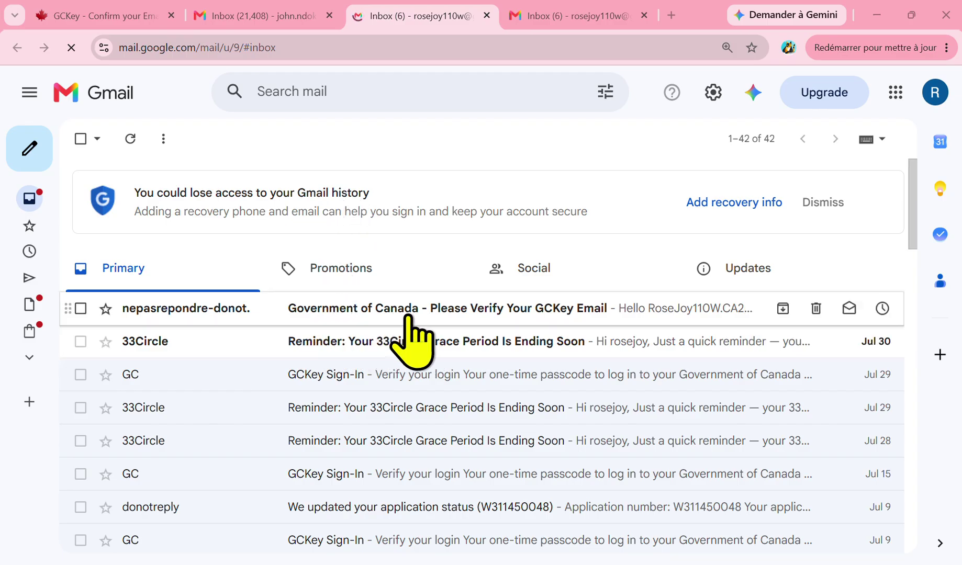
pyautogui.click(500, 313)
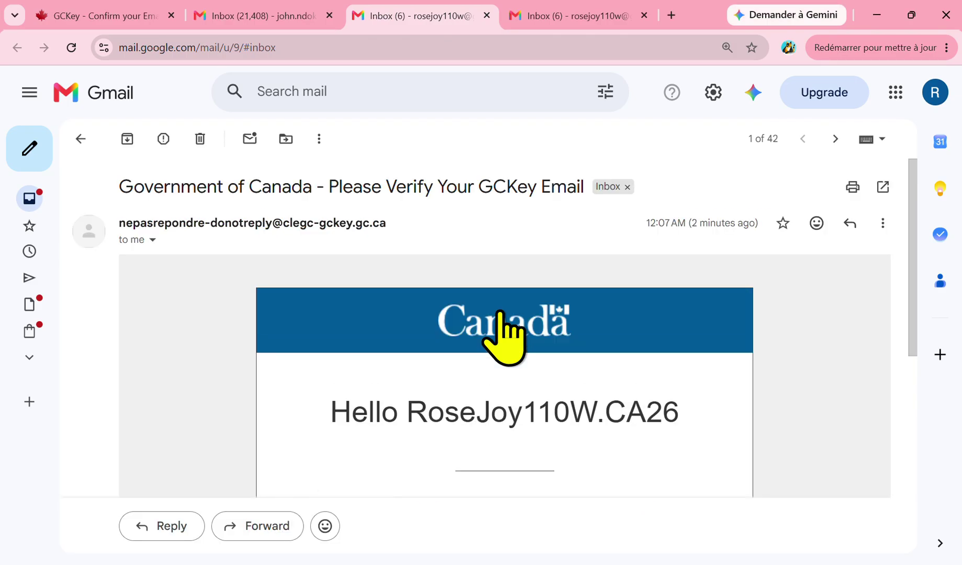
pyautogui.scroll(-4, 500, 336)
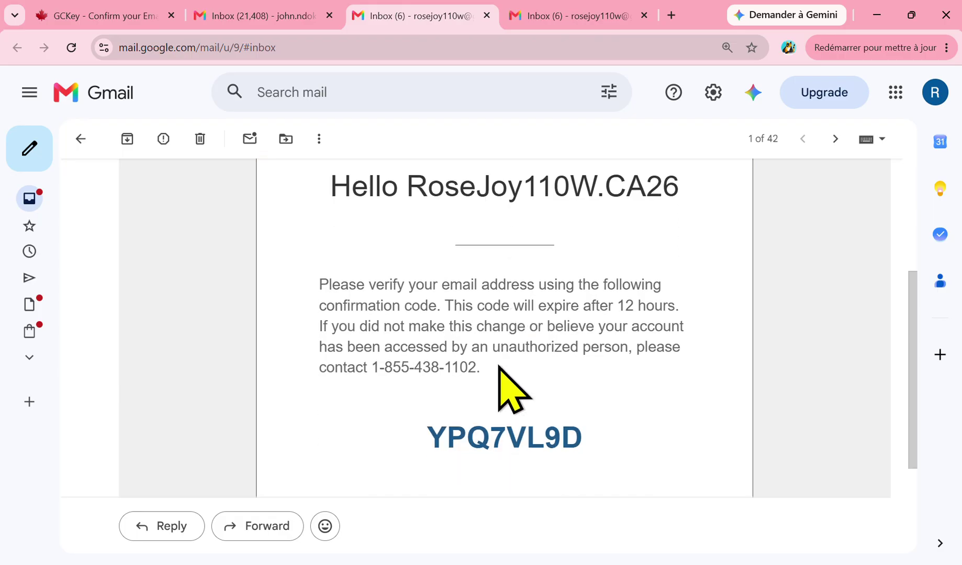
pyautogui.scroll(-1, 500, 366)
pyautogui.doubleClick(499, 361)
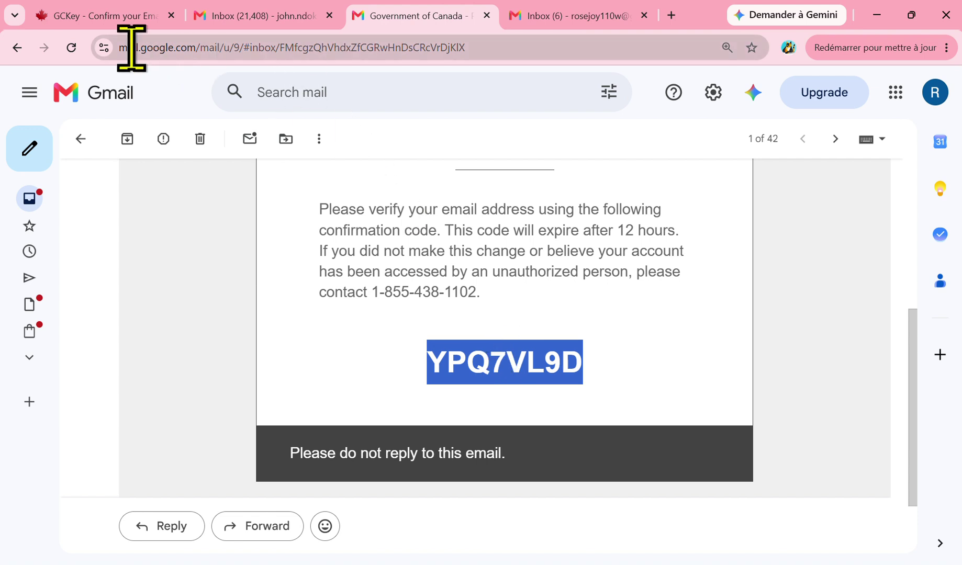
# - Return to the GCKey email confirmation page, paste the confirmation code and submit it
pyautogui.click(120, 9)
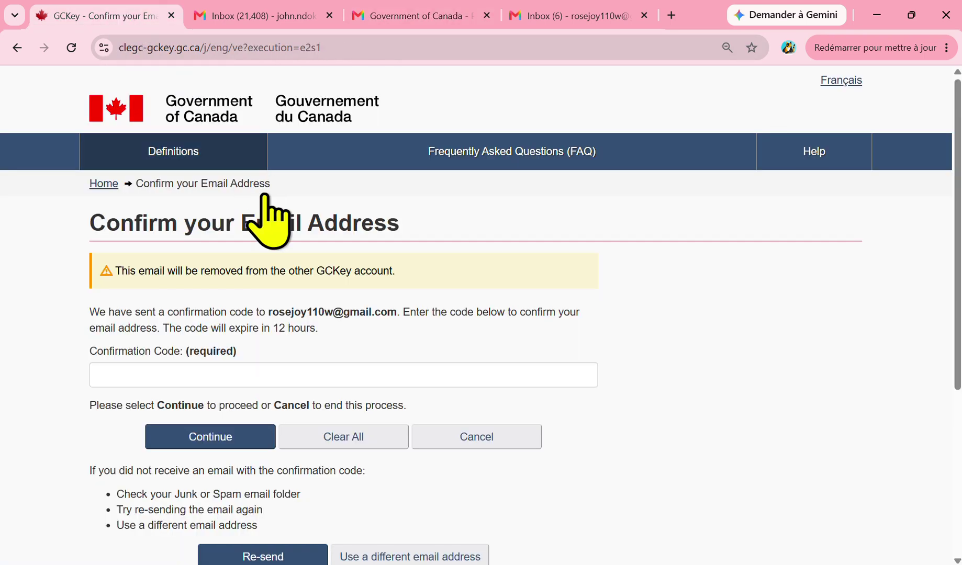
pyautogui.click(268, 381)
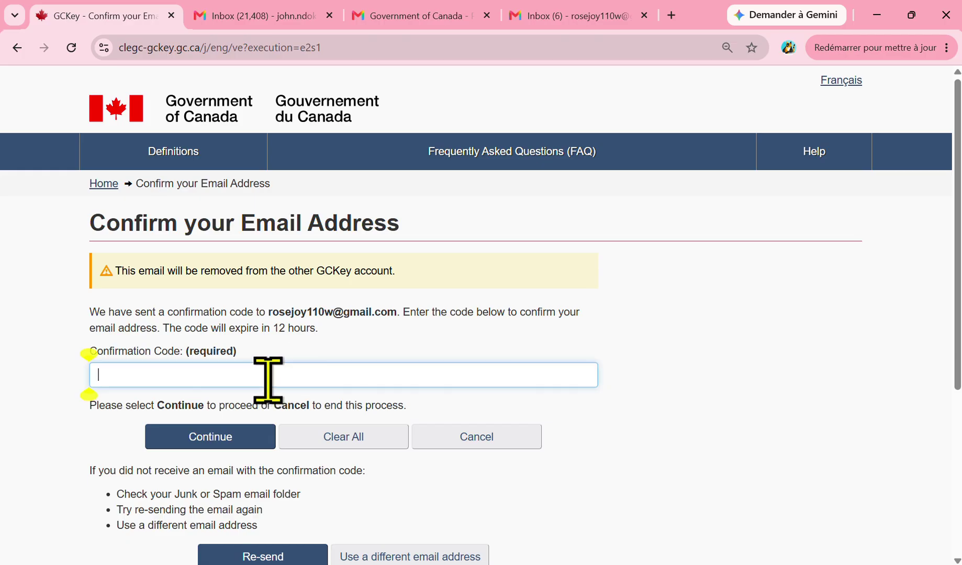
pyautogui.click(219, 437)
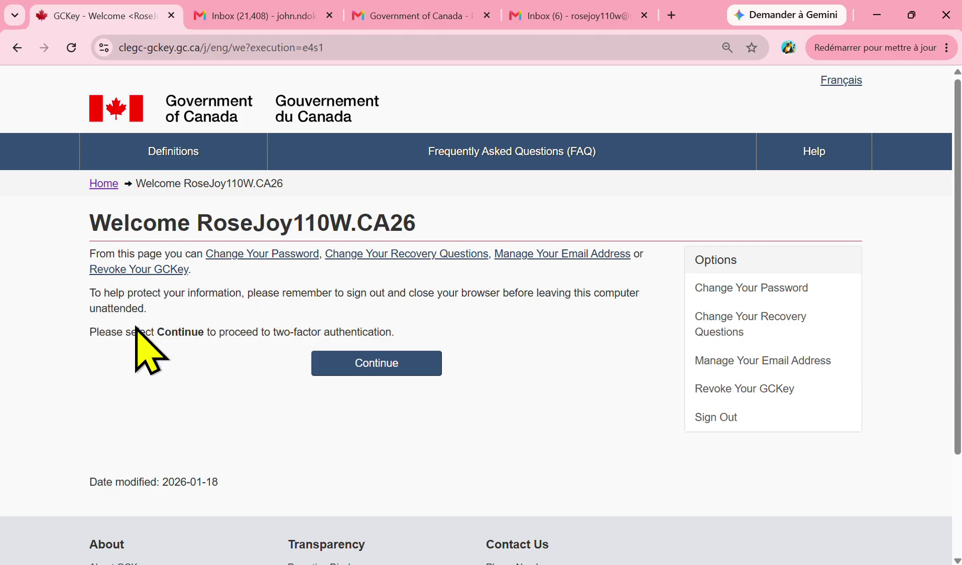
# - Continue from the GCKey welcome page to two-factor authentication and choose to set it up with an email address
pyautogui.click(376, 367)
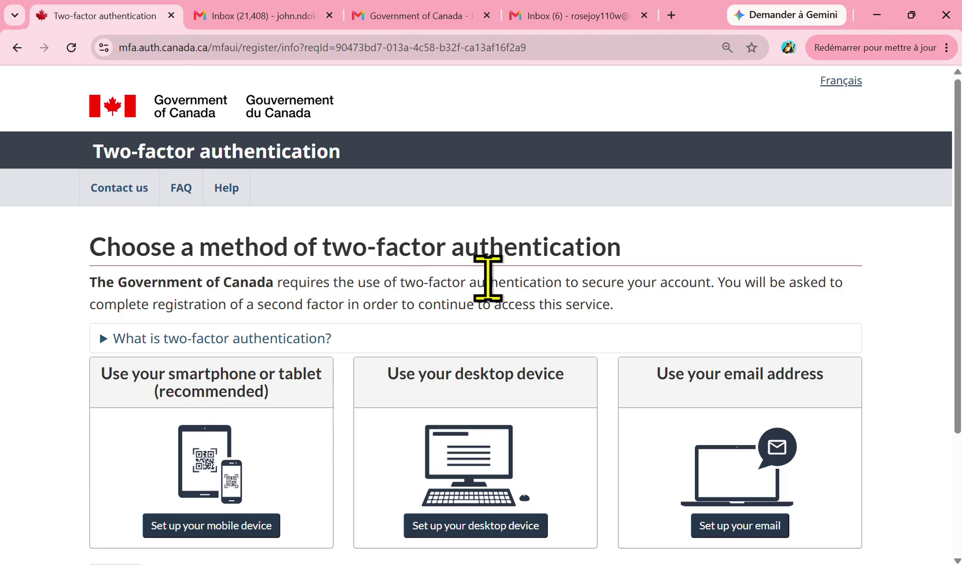
pyautogui.scroll(-1, 529, 304)
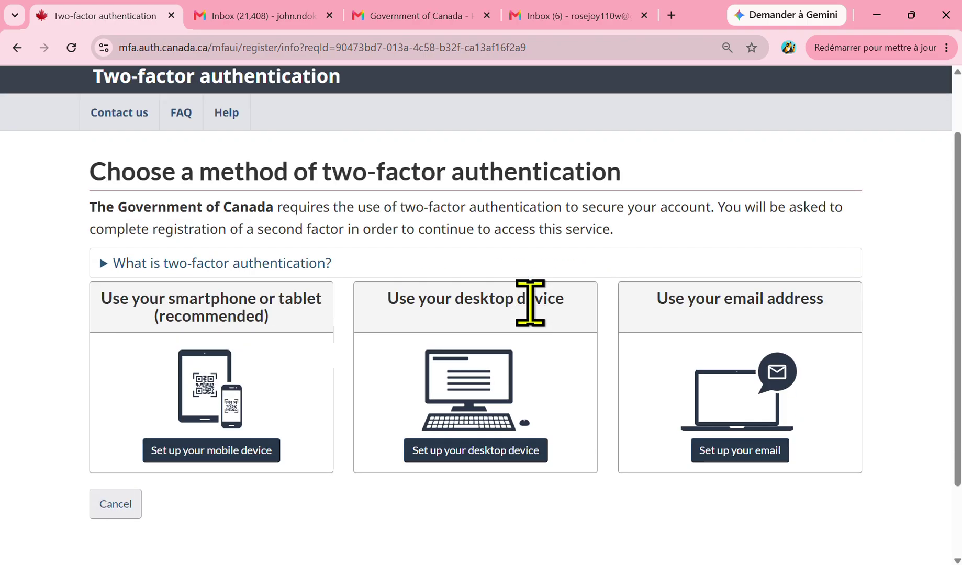
pyautogui.scroll(-1, 523, 300)
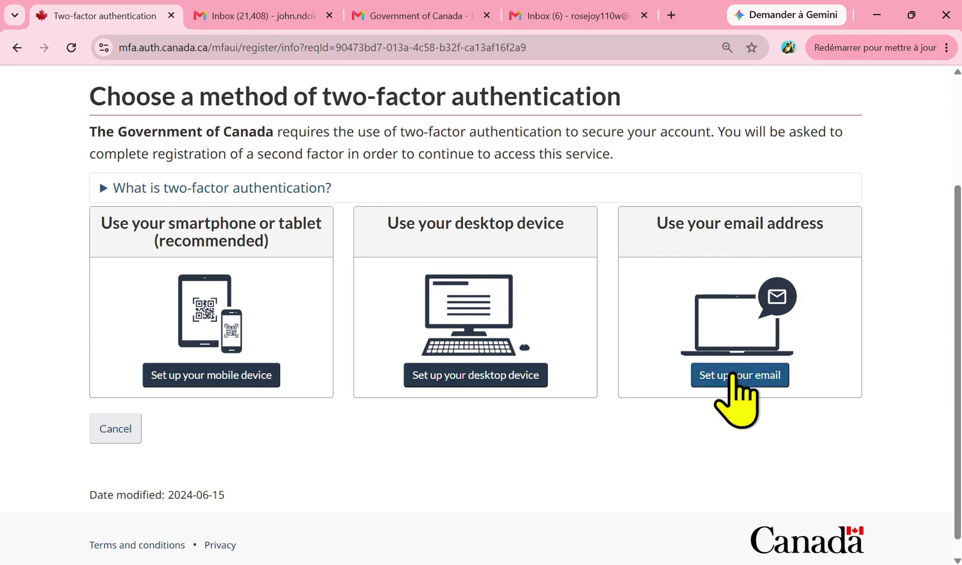
pyautogui.click(735, 375)
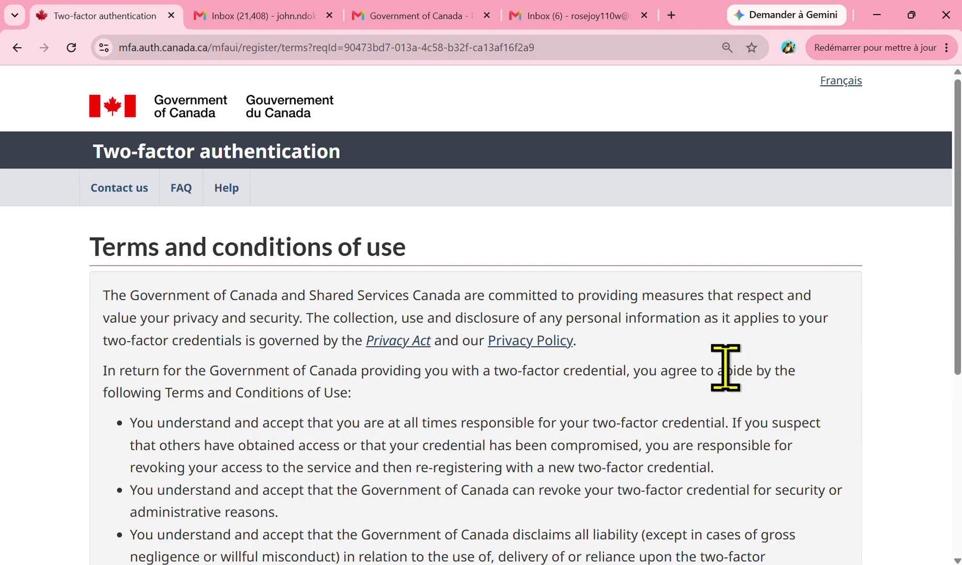
# - Accept the two-factor authentication terms and conditions of use
pyautogui.scroll(-2, 533, 310)
pyautogui.scroll(-3, 530, 309)
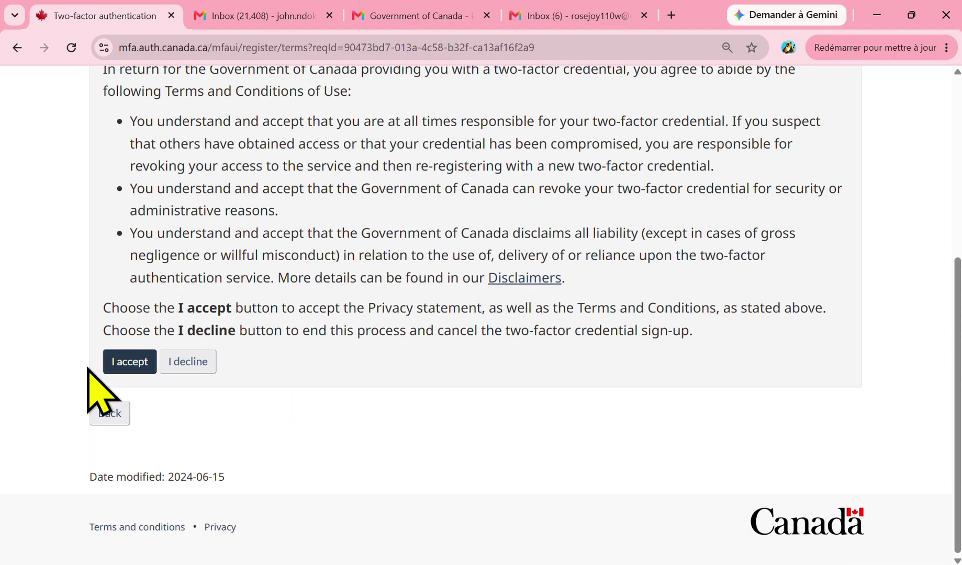
pyautogui.click(132, 362)
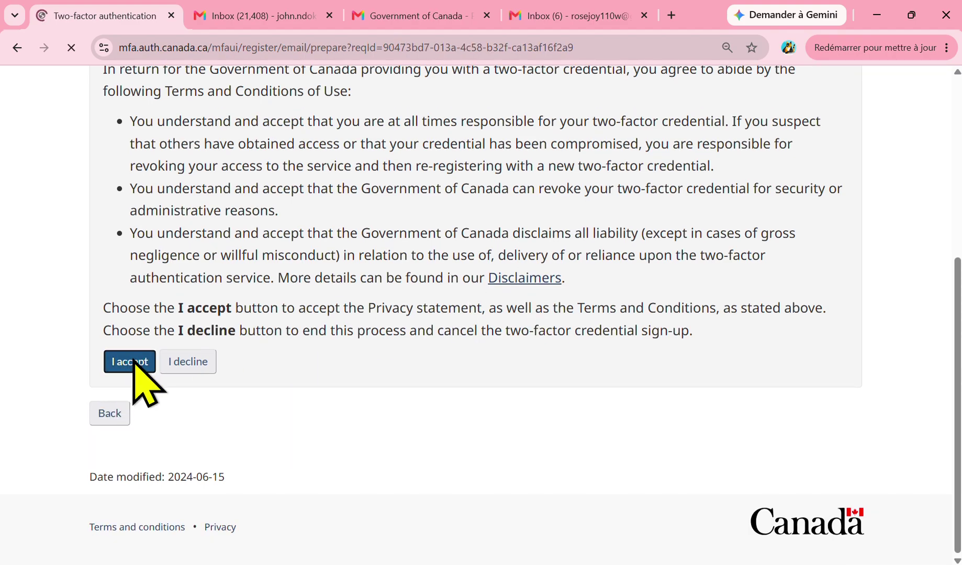
# - Enter the account holder's email address as the second factor and submit it for verification
pyautogui.scroll(-1, 420, 302)
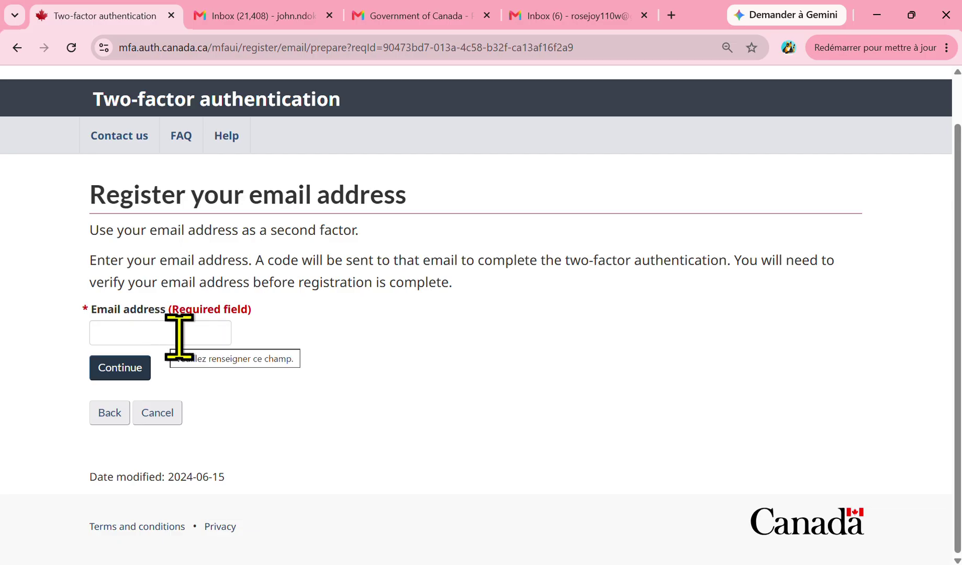
pyautogui.click(413, 50)
pyautogui.hotkey('ctrl', 'v')
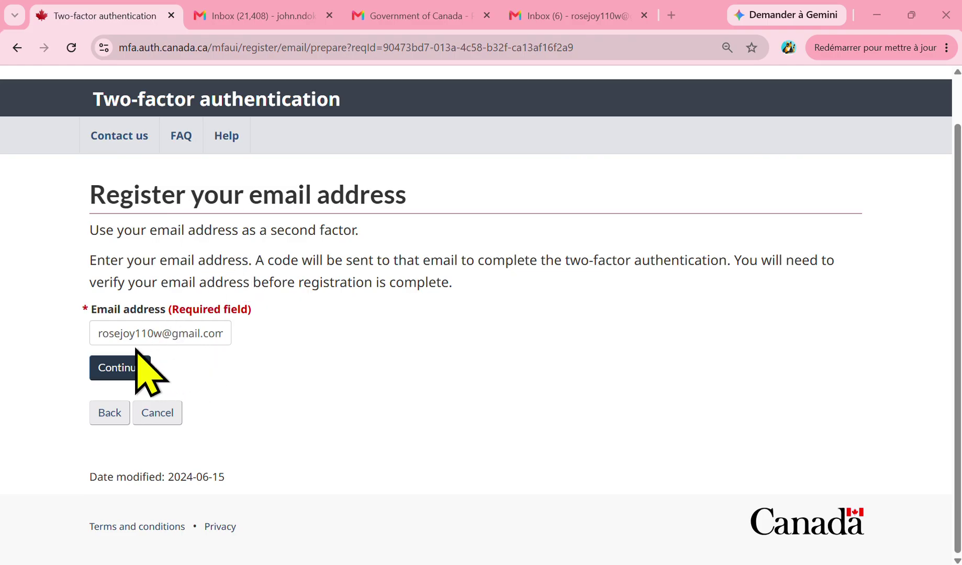
pyautogui.click(124, 366)
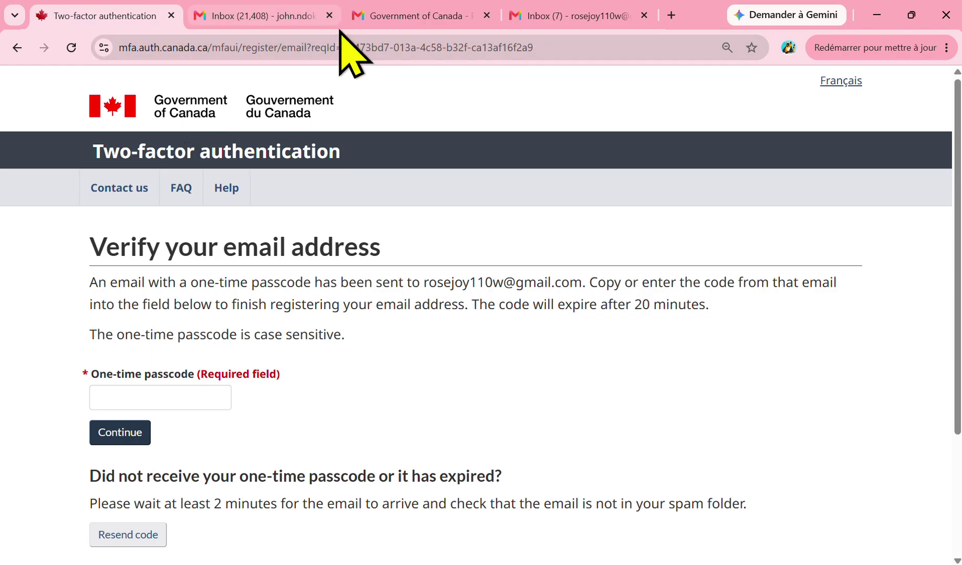
# - Switch to Gmail, copy the one-time passcode from the newest GCKey Sign-In email, and submit it on the two-factor authentication page
pyautogui.click(367, 17)
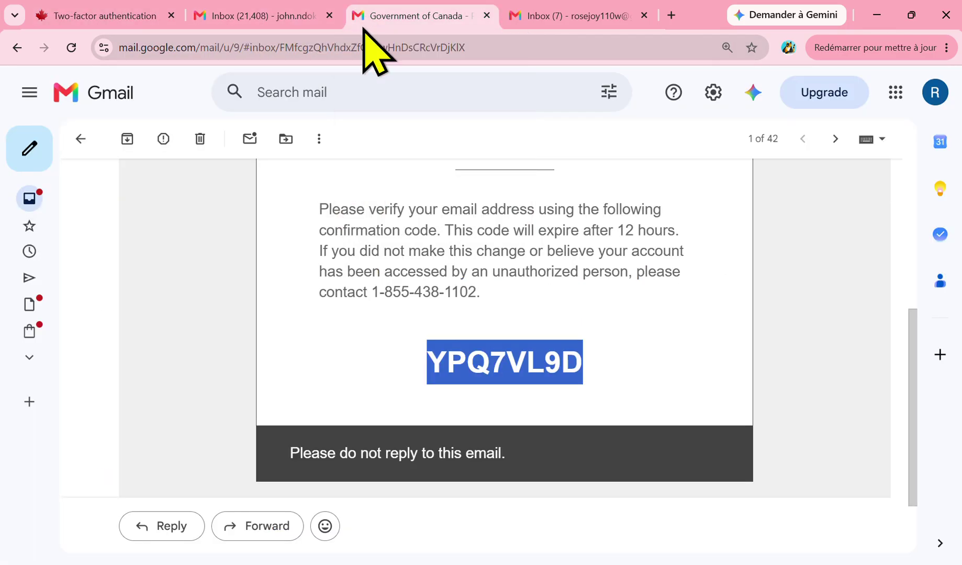
pyautogui.click(81, 139)
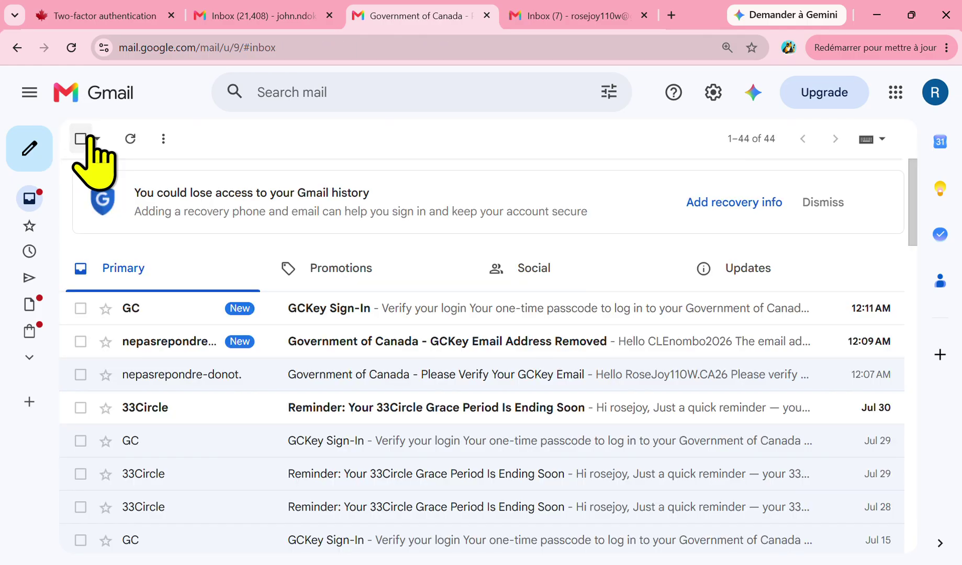
pyautogui.click(381, 309)
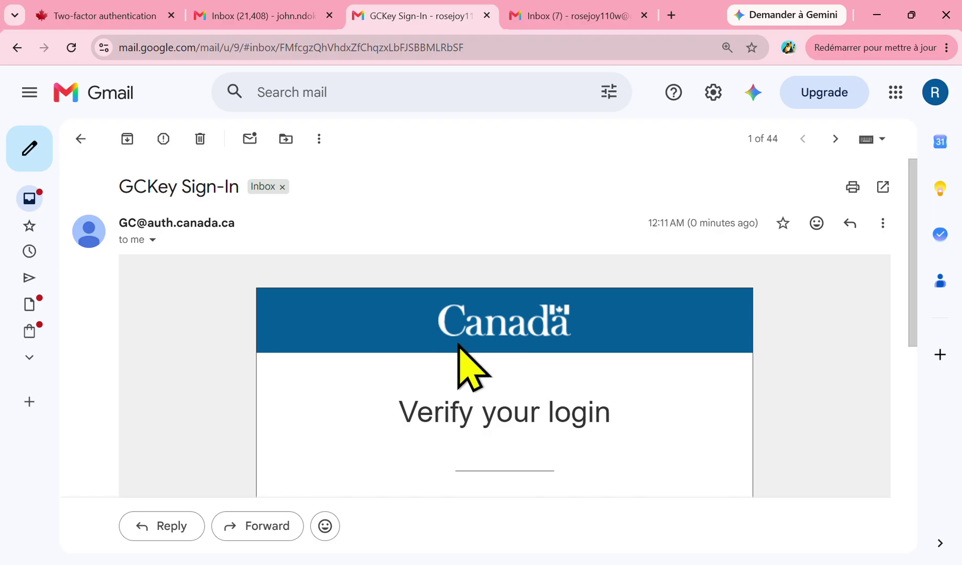
pyautogui.scroll(-4, 462, 364)
pyautogui.scroll(-2, 466, 350)
pyautogui.doubleClick(498, 298)
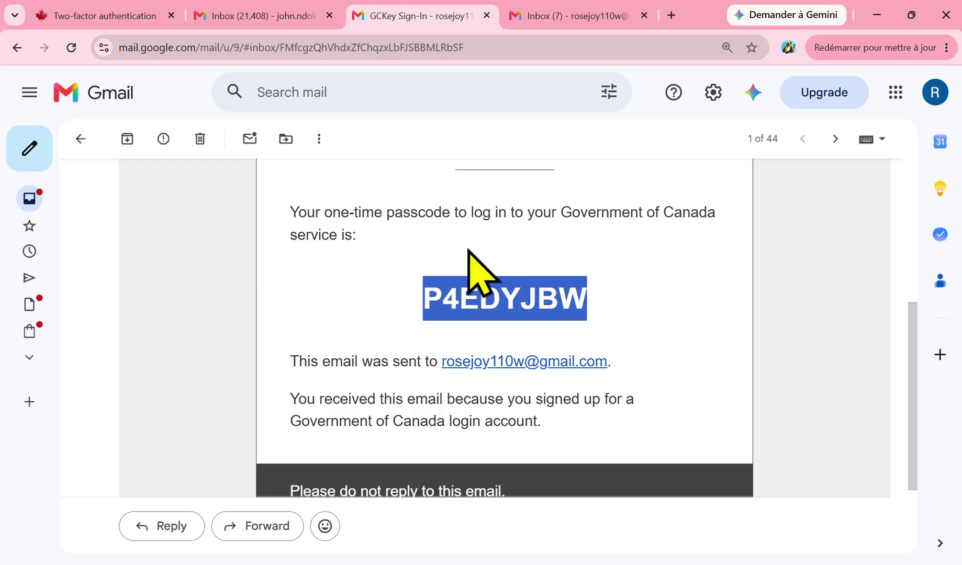
pyautogui.click(99, 16)
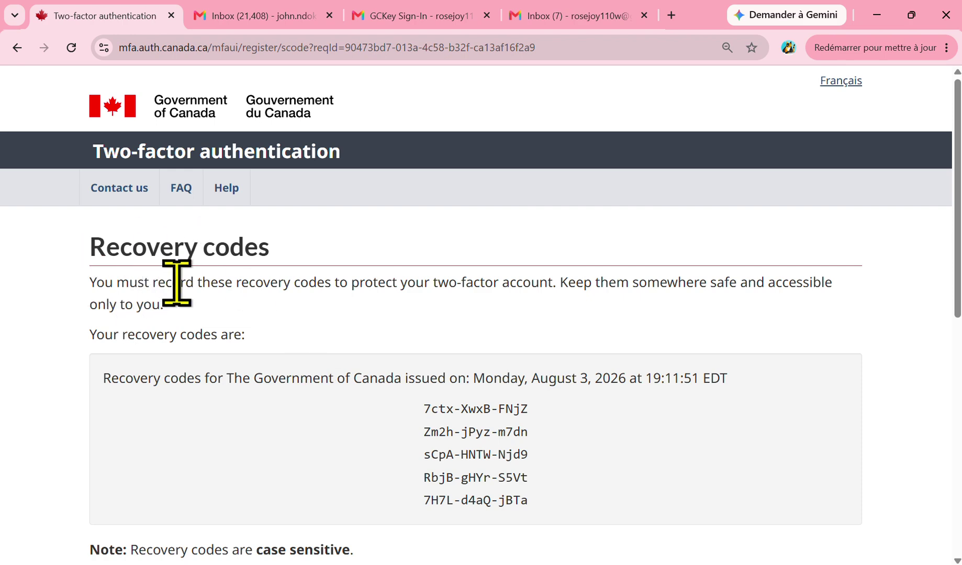
# - Confirm that the recovery codes are securely recorded and stored, and continue through the end of the two-factor setup
pyautogui.scroll(-1, 264, 288)
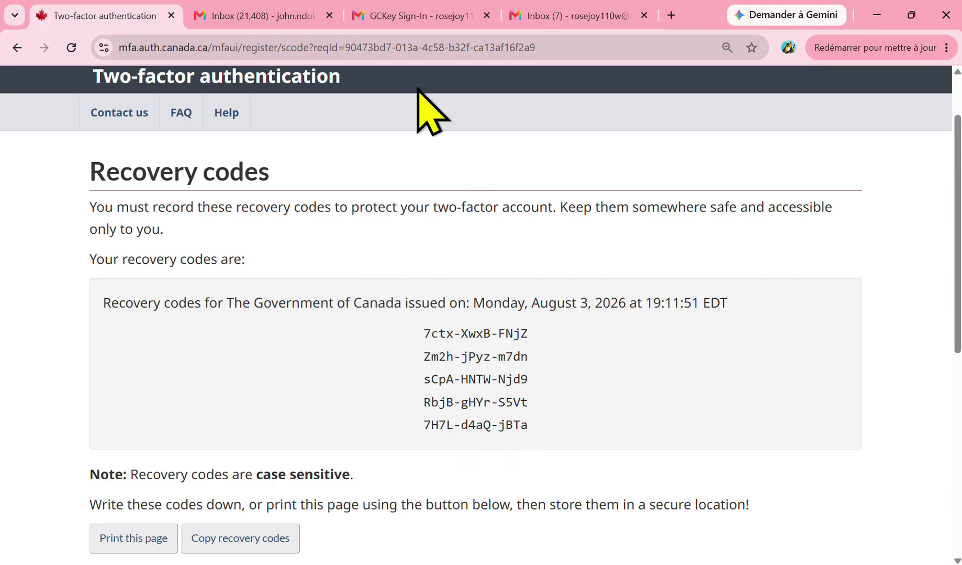
pyautogui.click(406, 28)
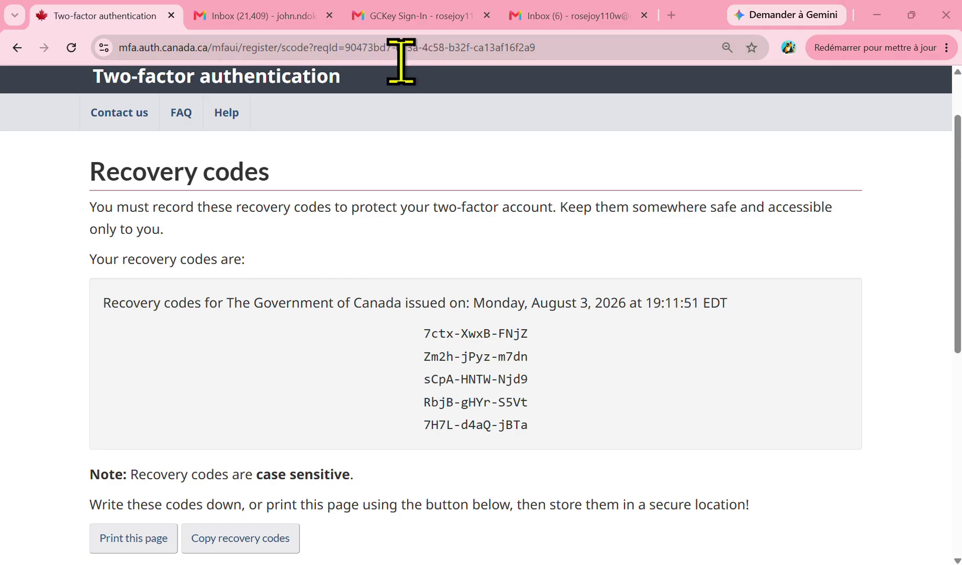
pyautogui.scroll(-3, 478, 290)
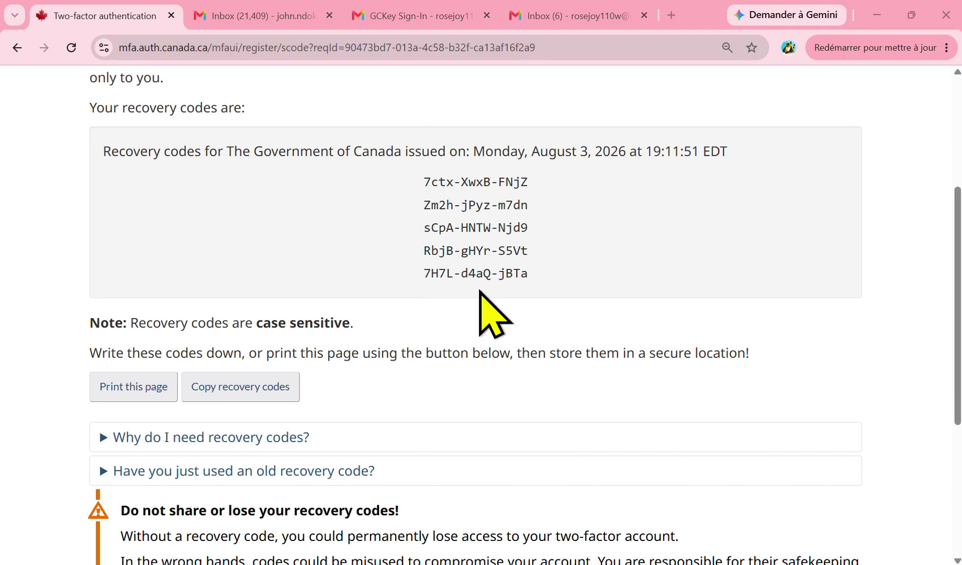
pyautogui.scroll(-3, 479, 294)
pyautogui.scroll(-1, 314, 285)
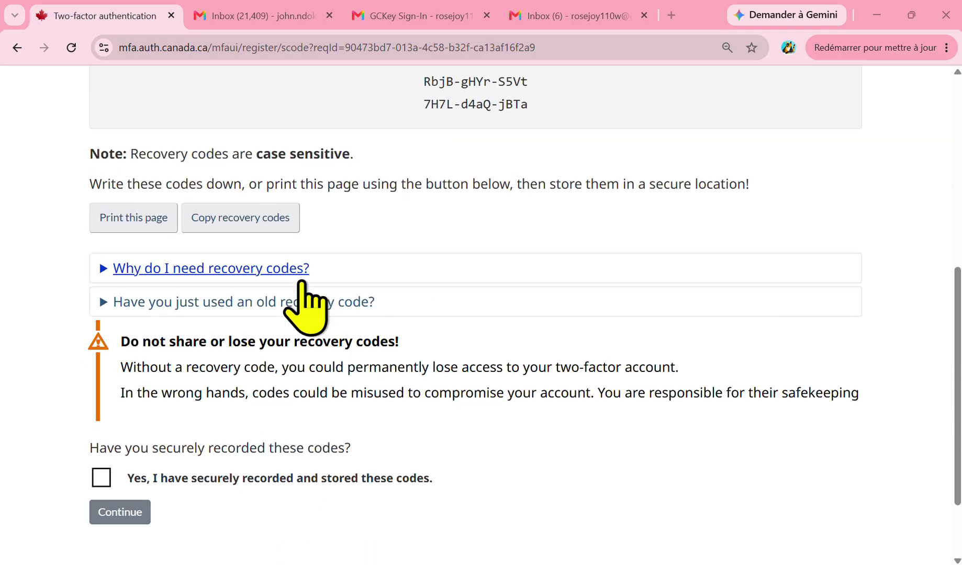
pyautogui.scroll(-1, 306, 309)
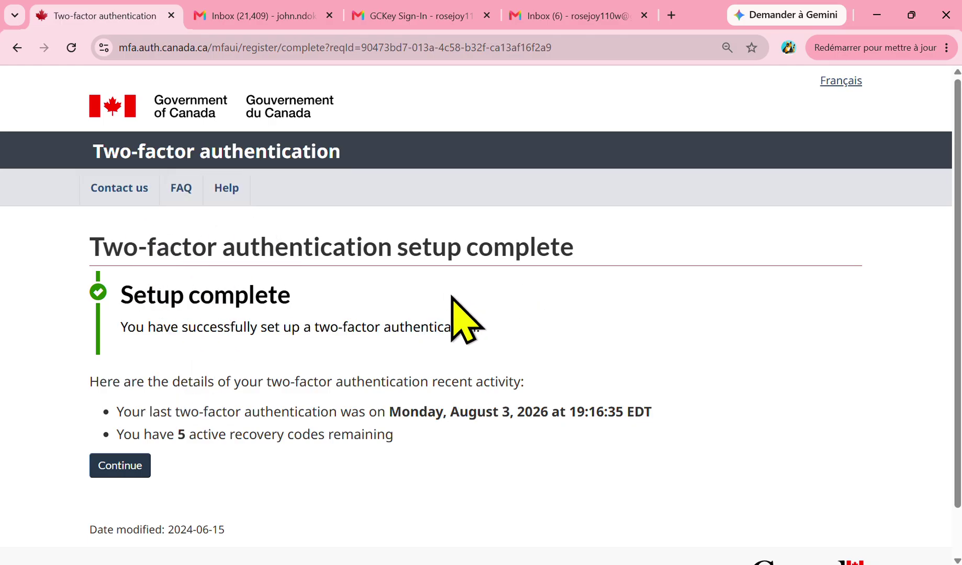
pyautogui.scroll(-1, 451, 298)
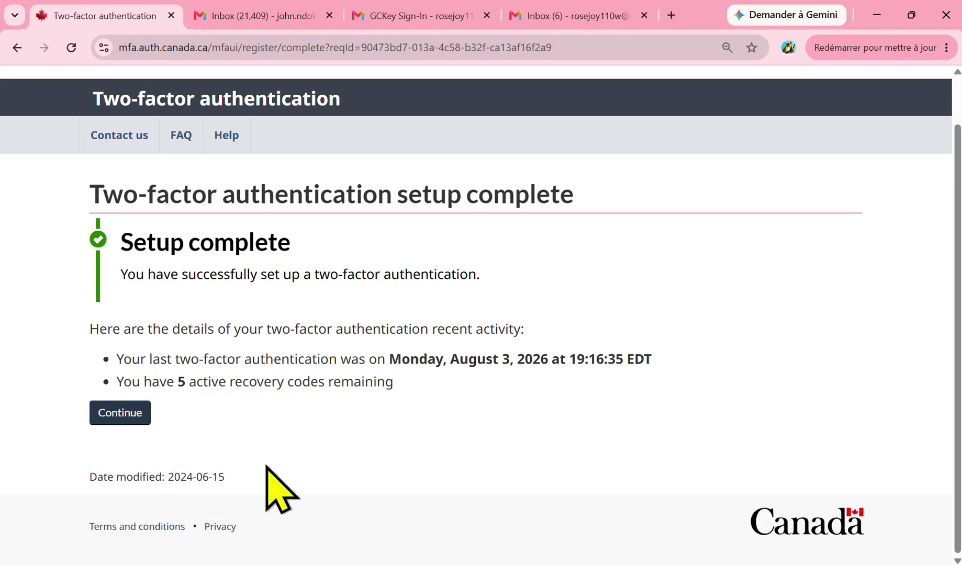
pyautogui.click(117, 412)
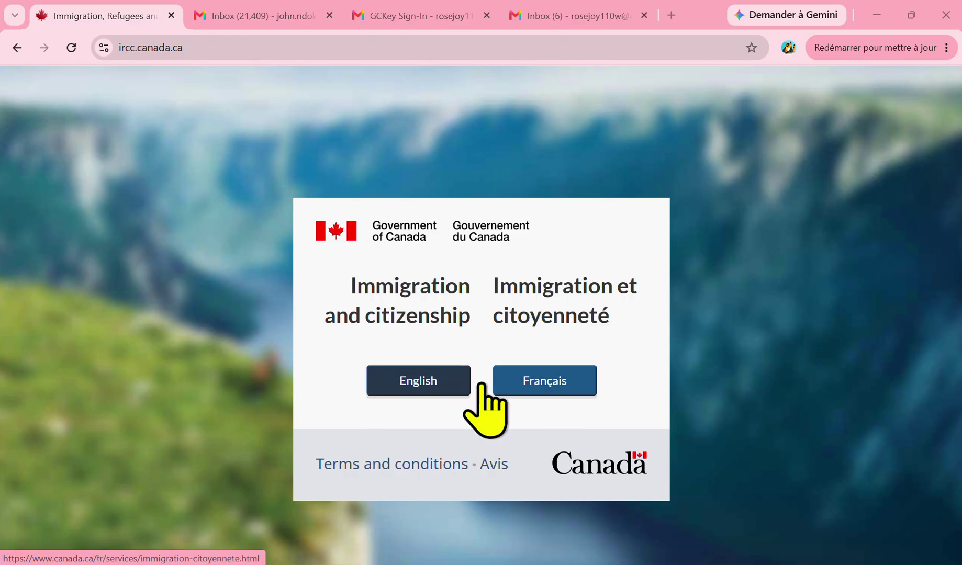
# - Open the English version of the IRCC immigration and citizenship site and go to its IRCC sign-in page
pyautogui.click(419, 381)
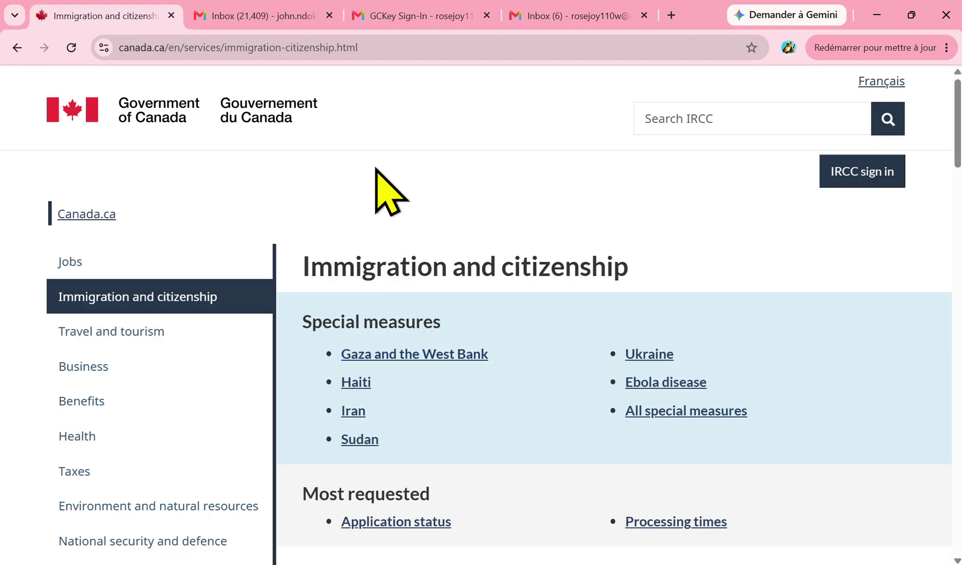
pyautogui.scroll(-4, 388, 191)
pyautogui.scroll(-3, 387, 191)
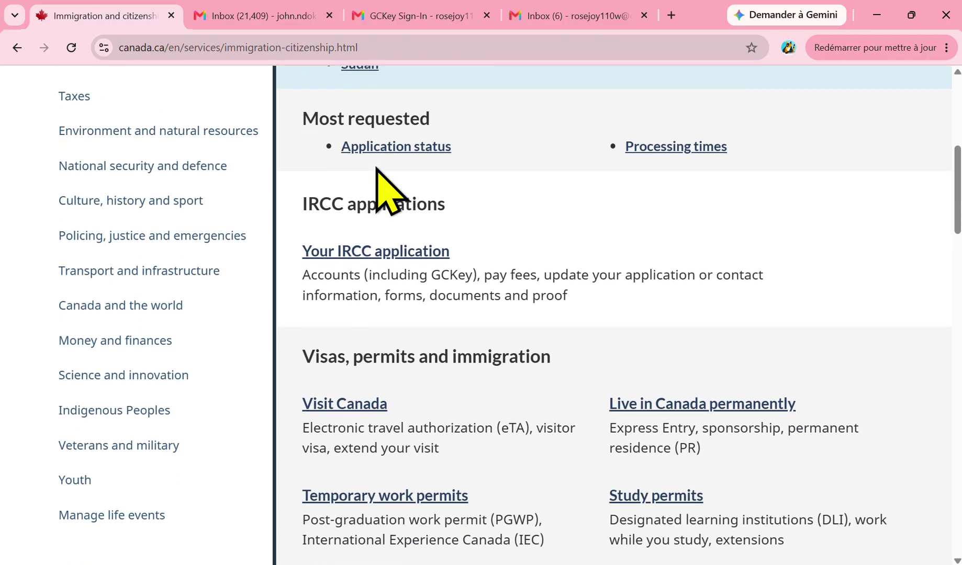
pyautogui.scroll(-6, 376, 167)
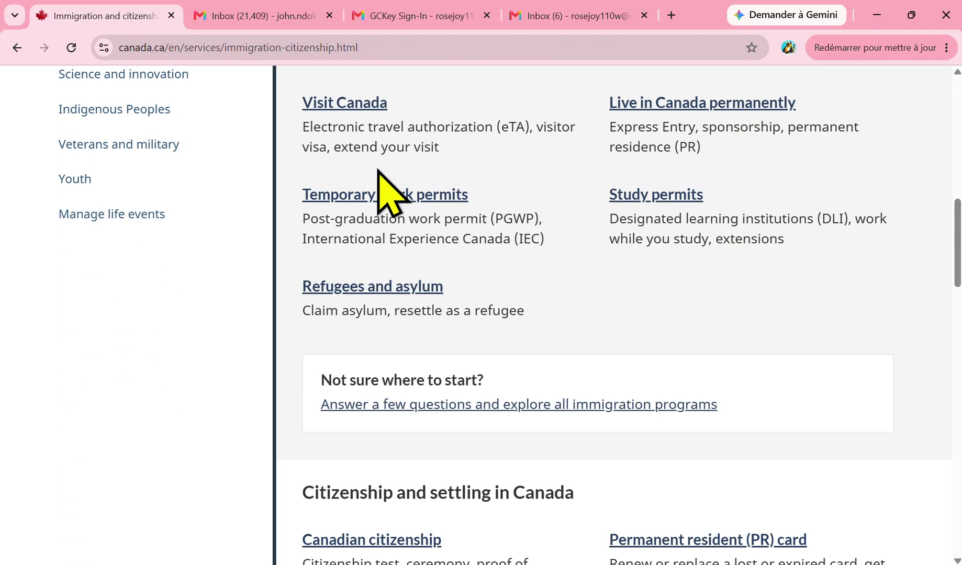
pyautogui.scroll(4, 493, 267)
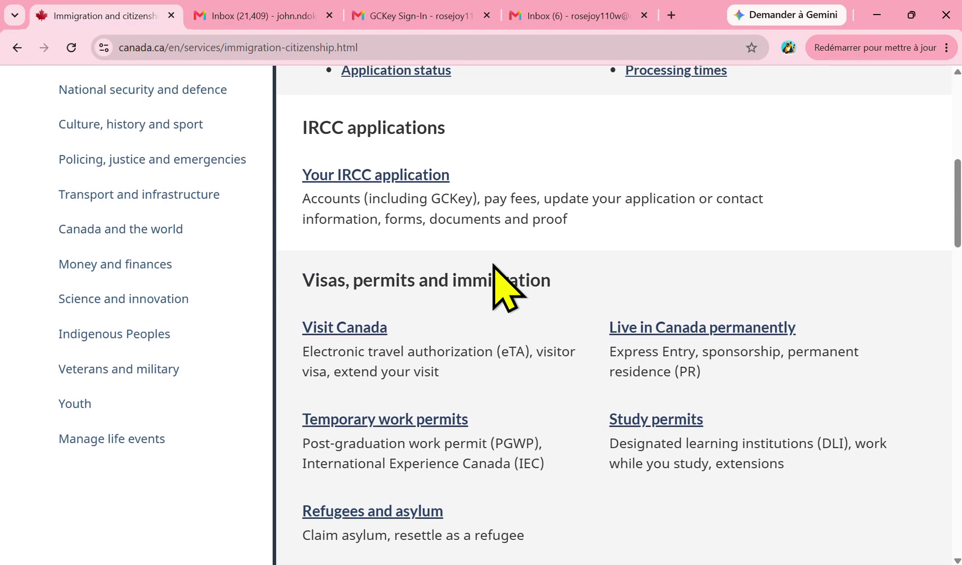
pyautogui.scroll(2, 493, 266)
pyautogui.scroll(-2, 494, 266)
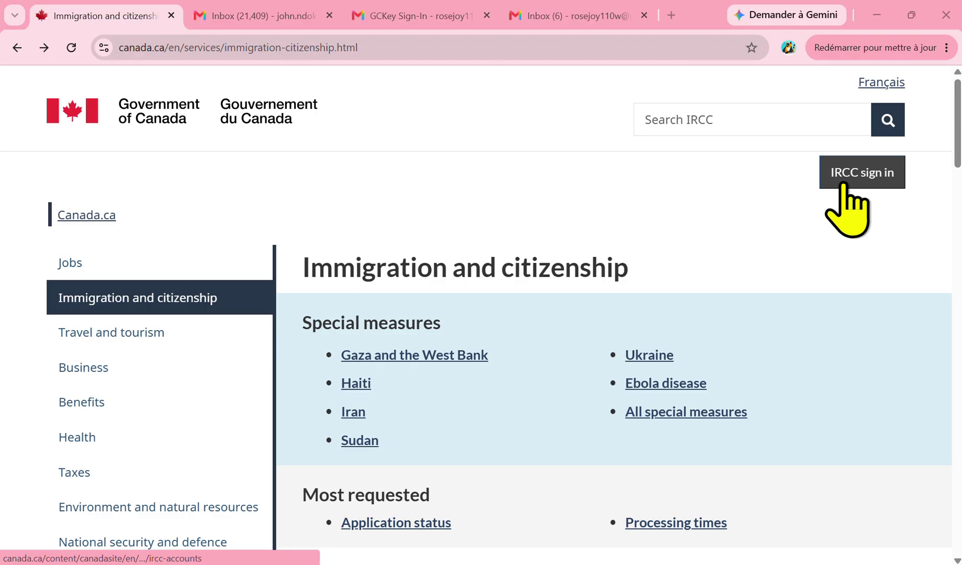
pyautogui.click(880, 174)
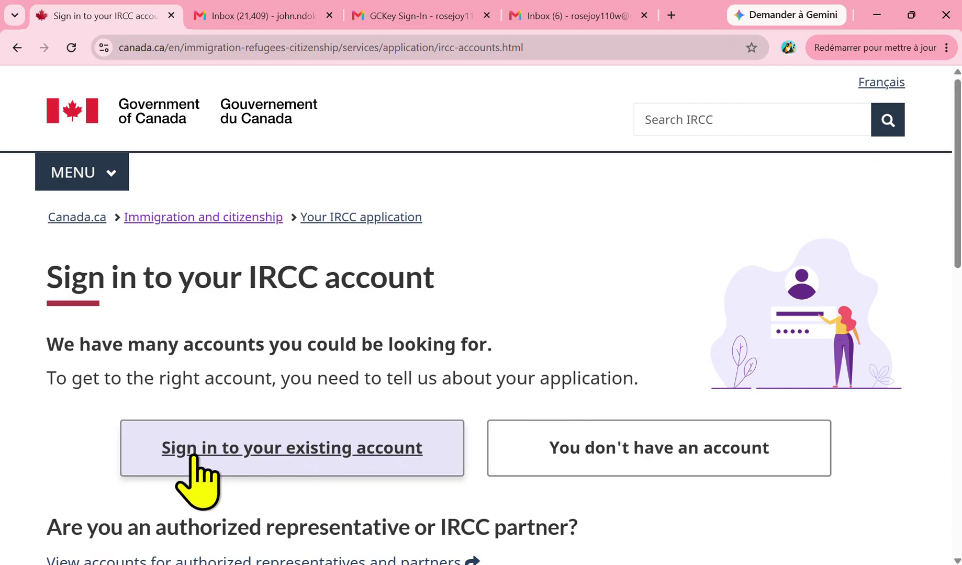
# - Choose to sign in to an existing account and expand the Work permit (including post-graduation, IEC and extensions) application type
pyautogui.scroll(-1, 197, 460)
pyautogui.scroll(-1, 230, 404)
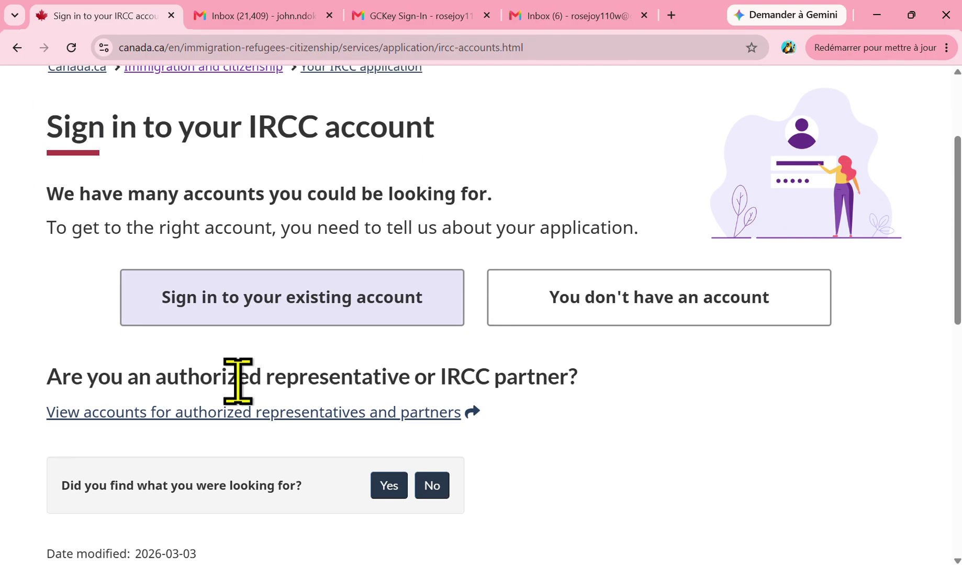
pyautogui.click(231, 303)
pyautogui.scroll(-3, 231, 308)
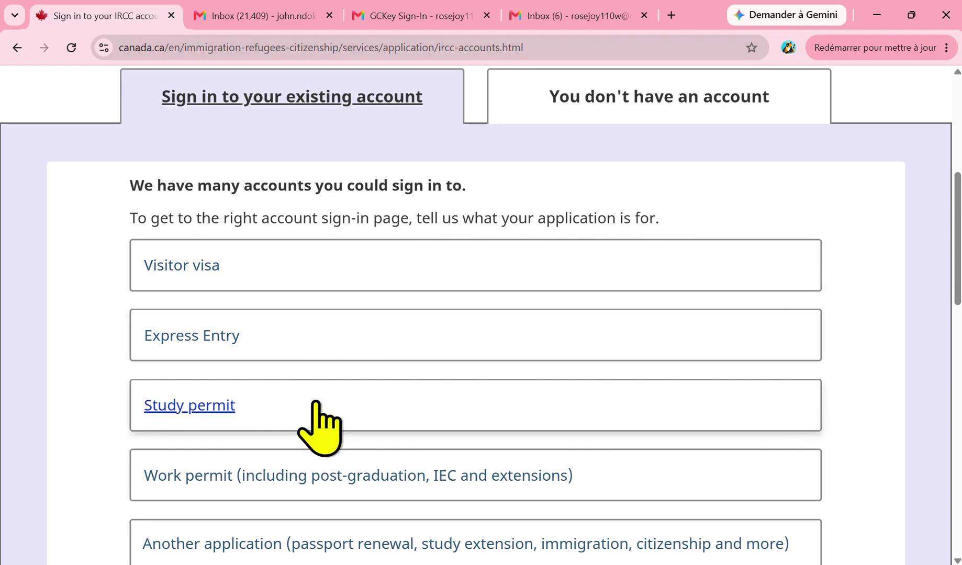
pyautogui.scroll(-1, 506, 351)
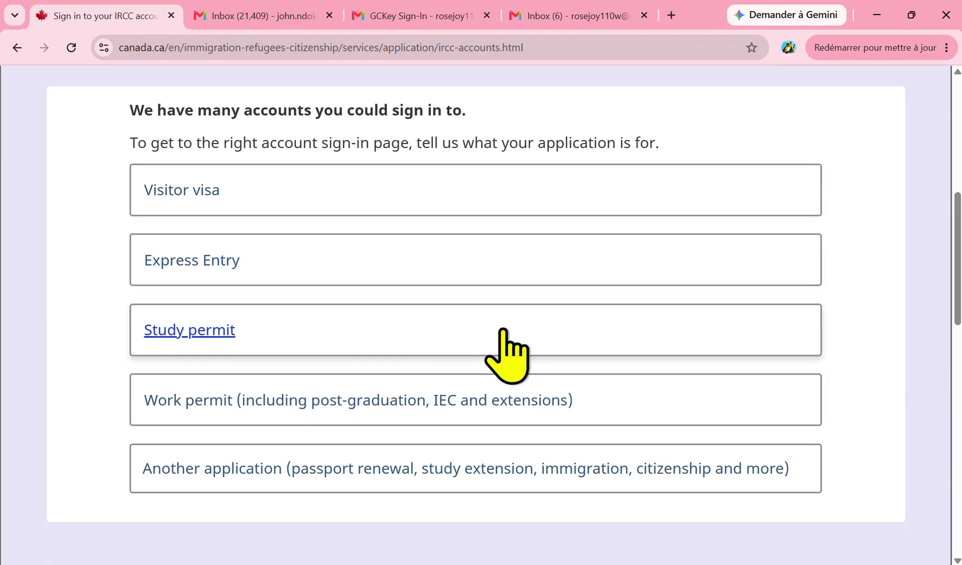
pyautogui.scroll(-2, 502, 350)
pyautogui.scroll(2, 467, 393)
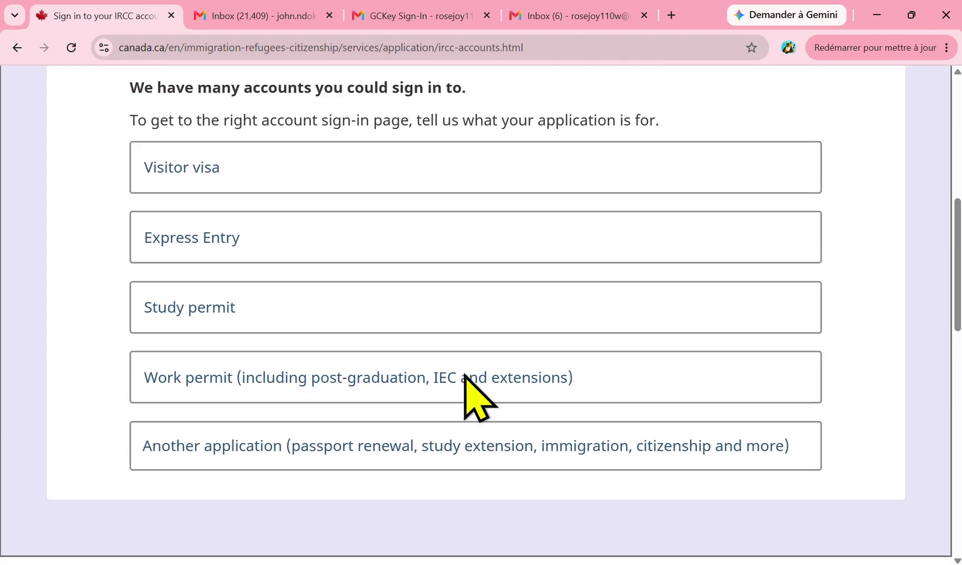
pyautogui.scroll(1, 466, 385)
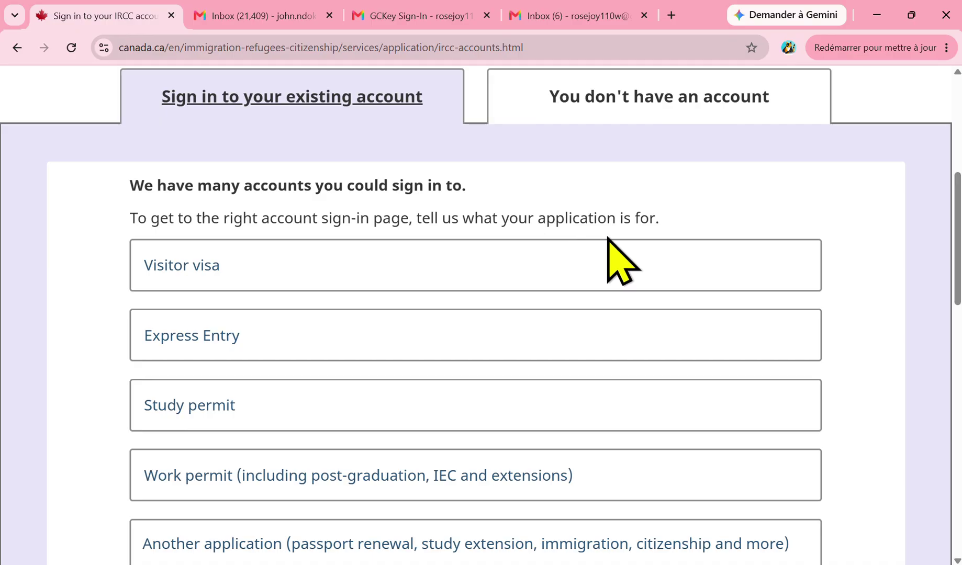
pyautogui.scroll(-1, 661, 272)
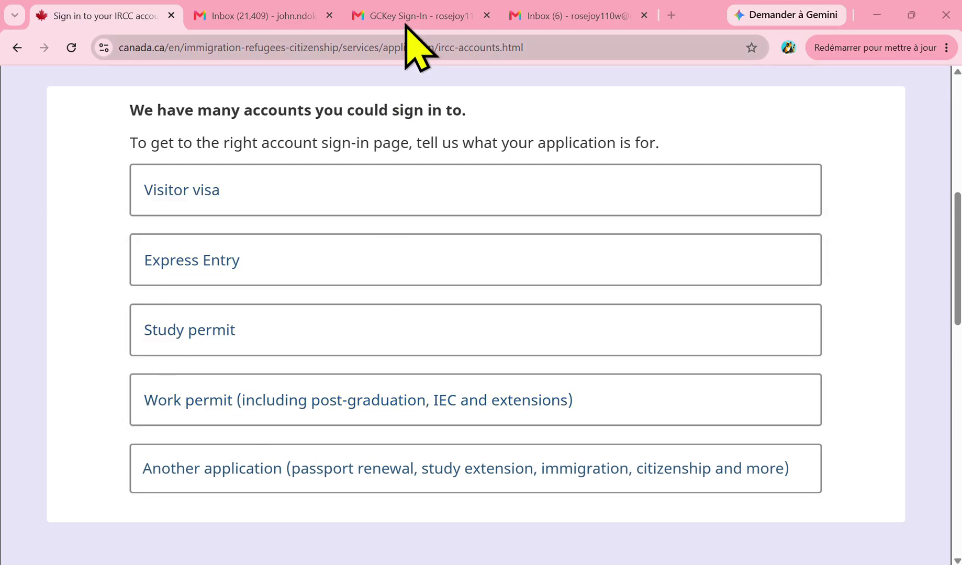
pyautogui.scroll(-1, 405, 66)
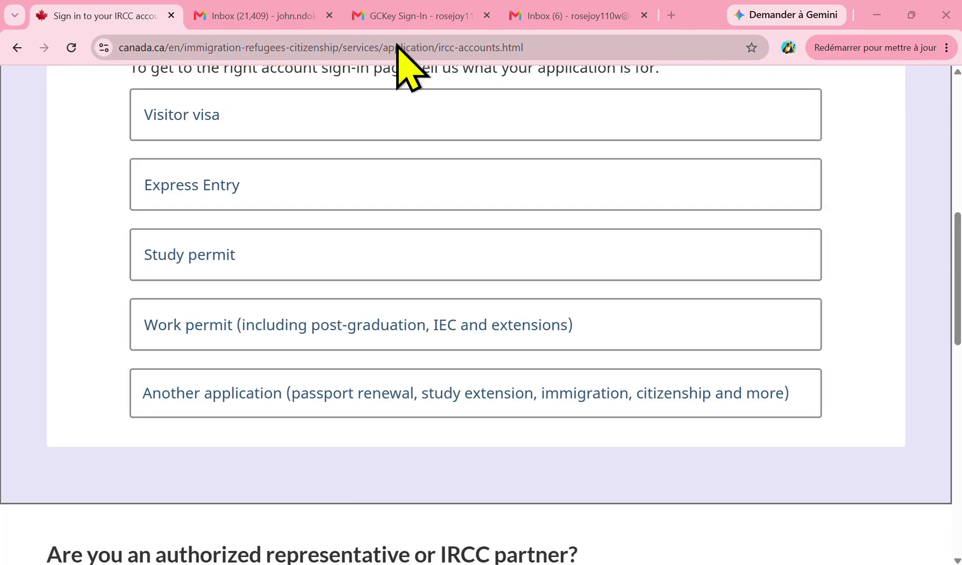
pyautogui.click(257, 328)
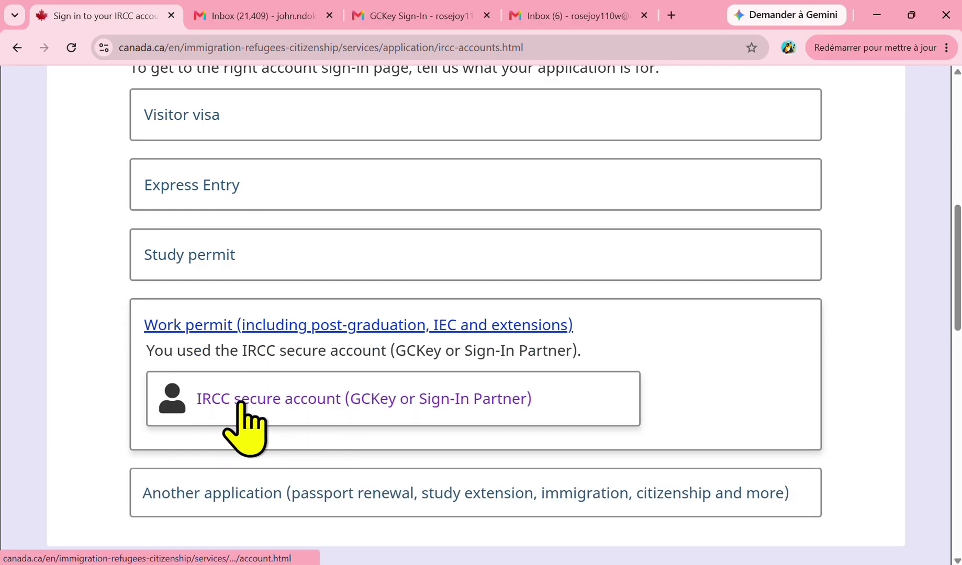
# - Open the IRCC secure account (GCKey or Sign-In Partner) page and try to sign in with the GCKey username and password
pyautogui.click(391, 401)
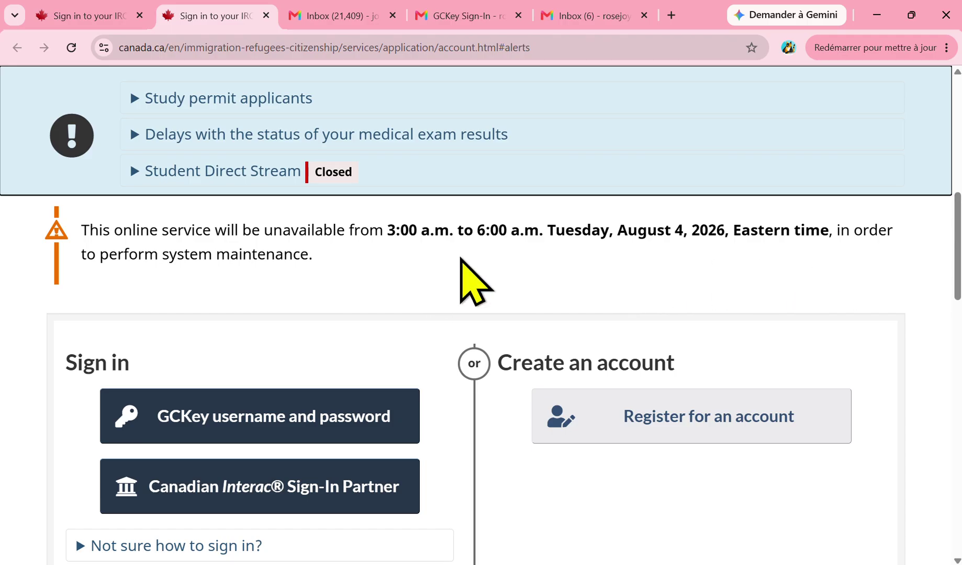
pyautogui.scroll(-3, 463, 260)
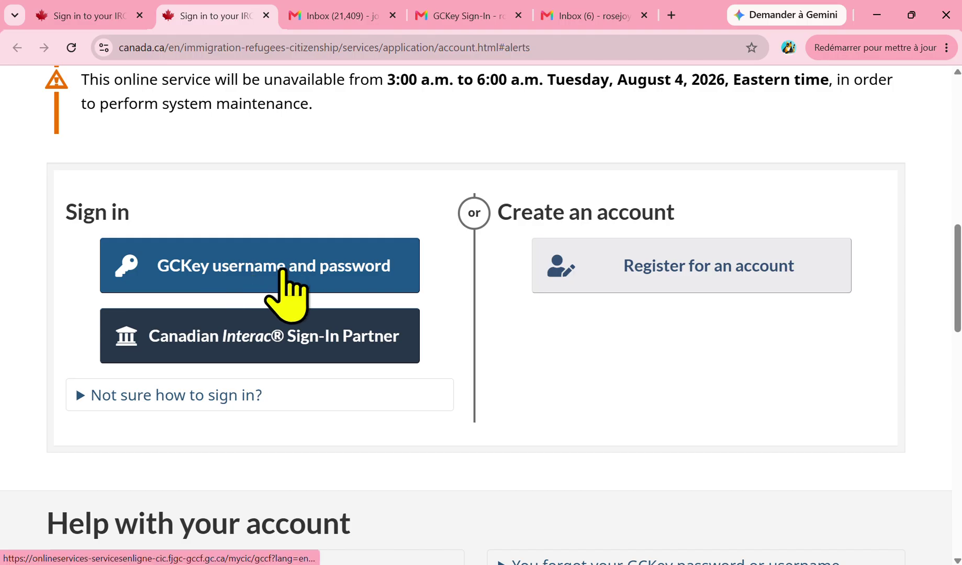
pyautogui.click(274, 272)
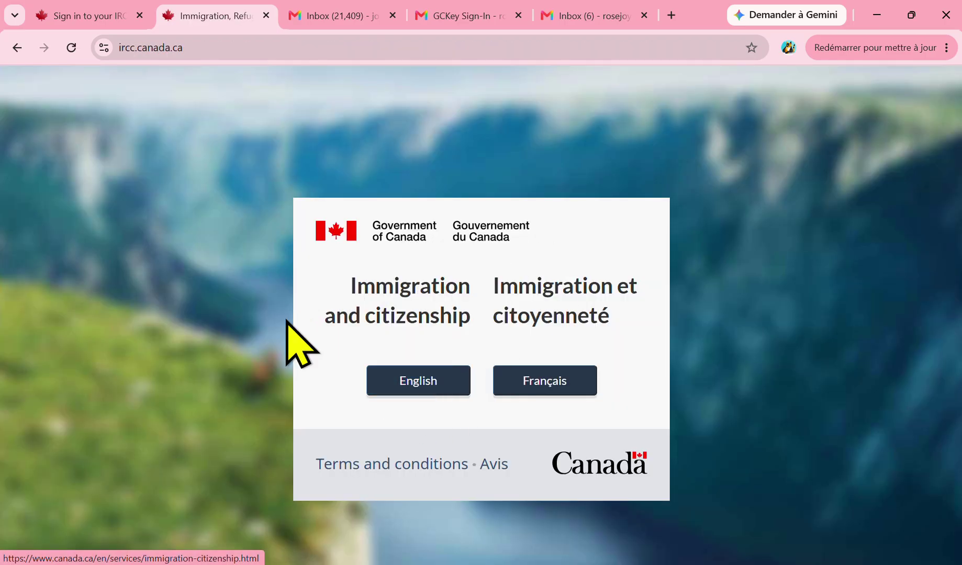
# - Choose the English immigration site and open the account sign-in page through Temporary work permits
pyautogui.click(425, 381)
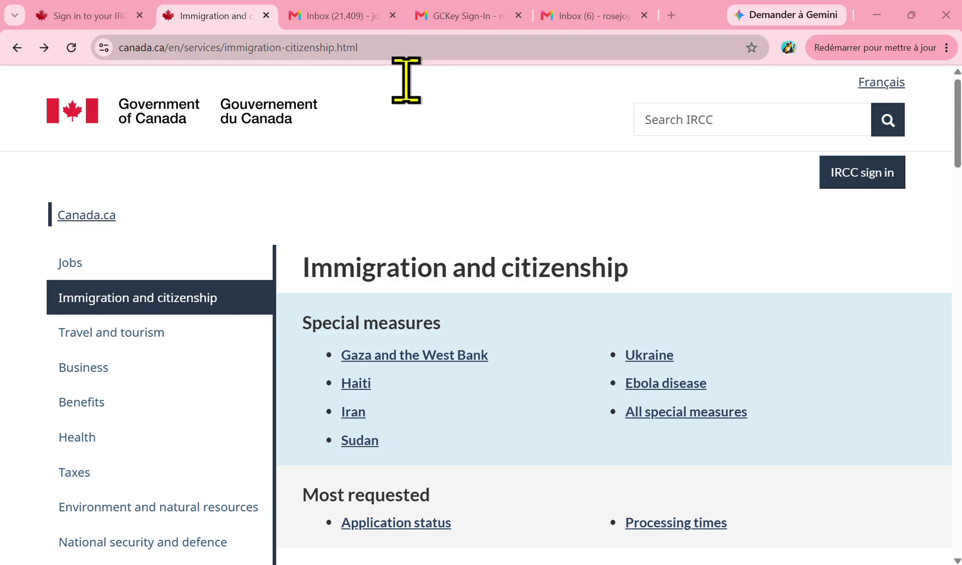
pyautogui.scroll(-10, 625, 270)
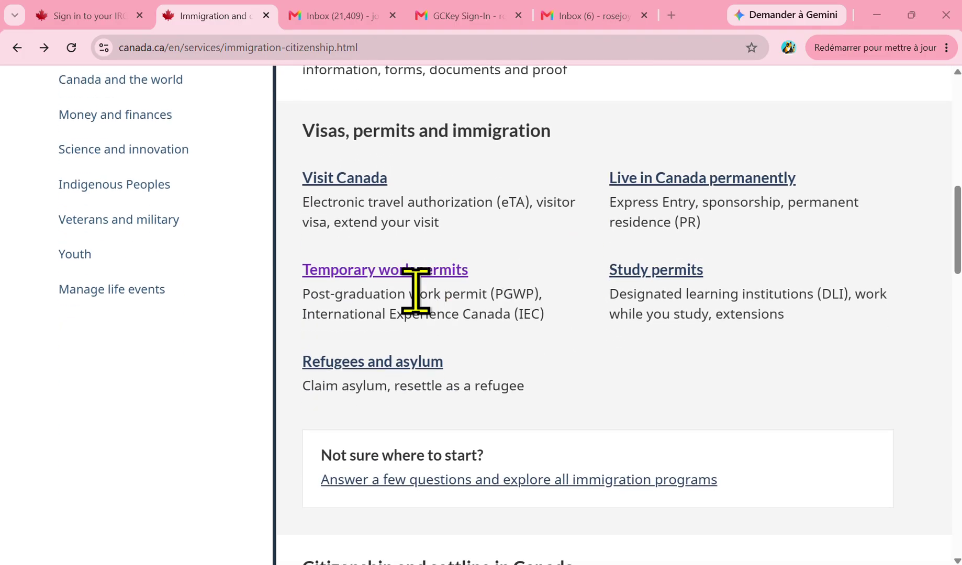
pyautogui.click(348, 274)
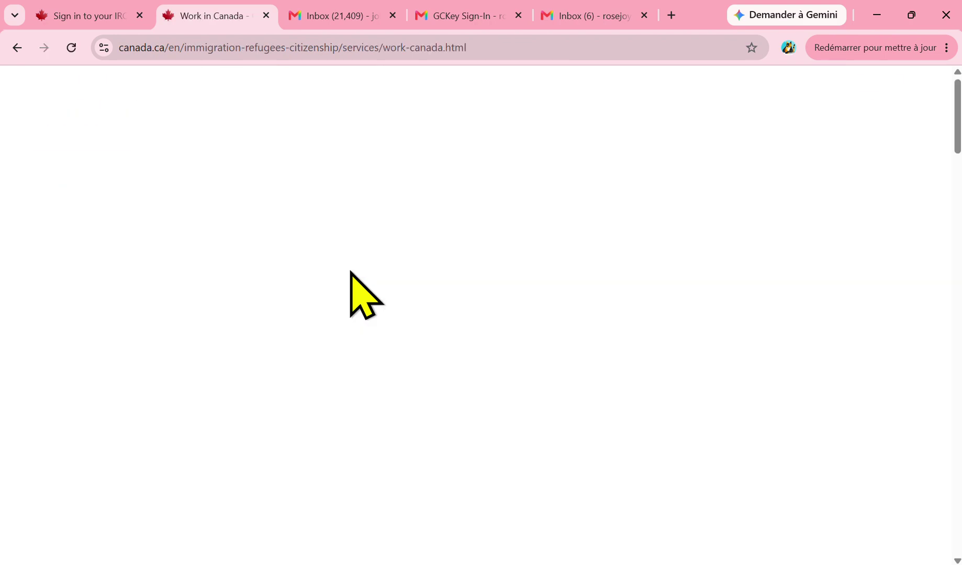
pyautogui.scroll(-3, 350, 273)
pyautogui.scroll(-3, 350, 272)
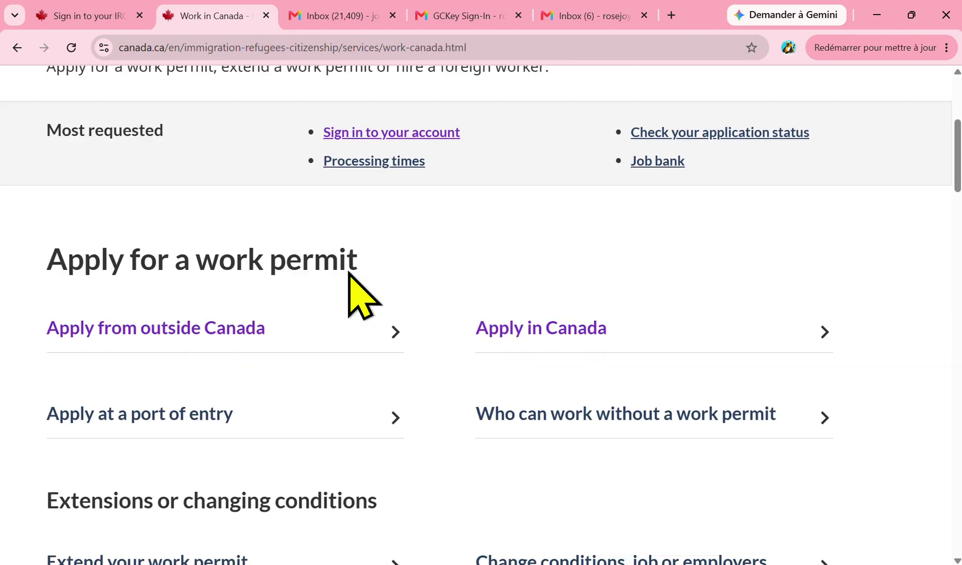
pyautogui.scroll(3, 350, 246)
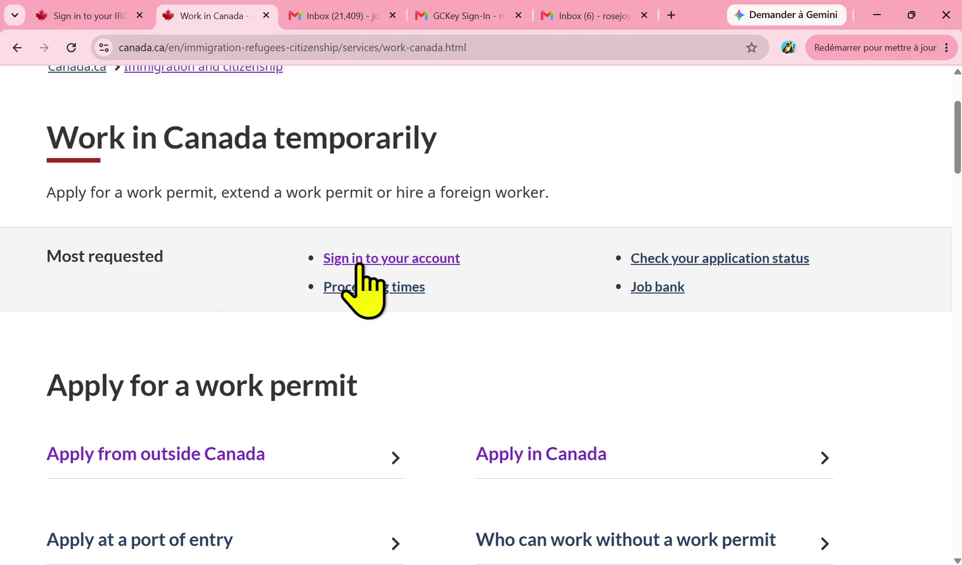
pyautogui.click(363, 262)
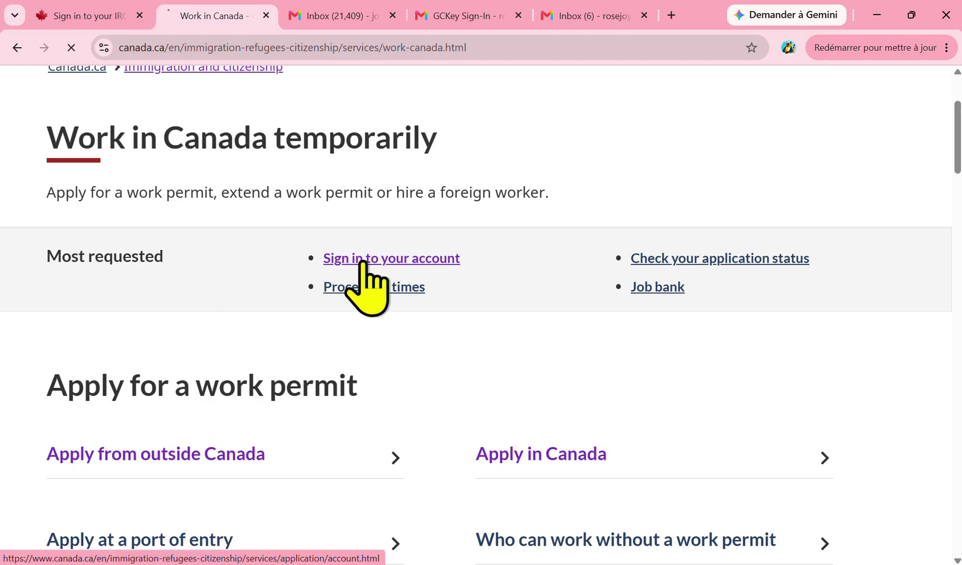
# - Try again to sign in with the GCKey username and password option
pyautogui.scroll(-10, 476, 329)
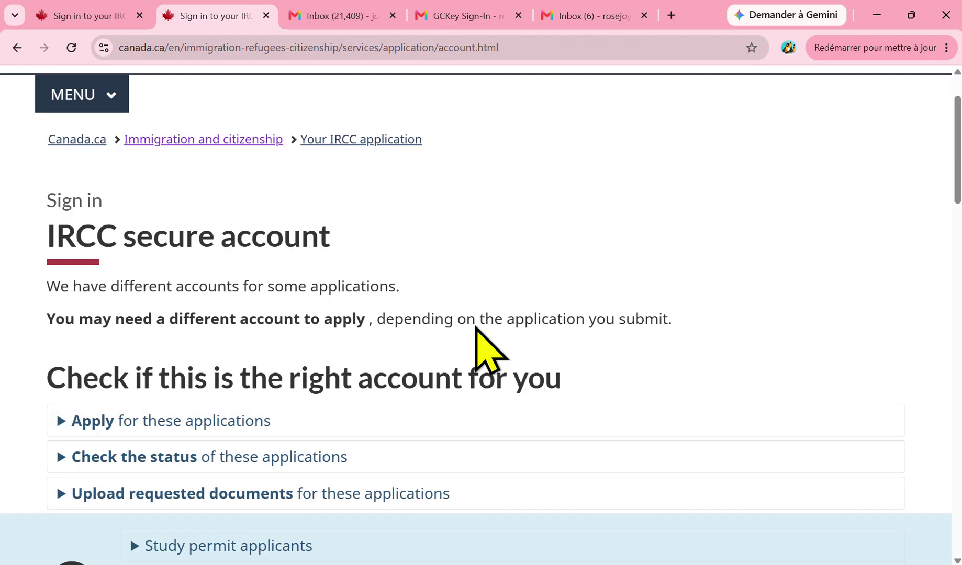
pyautogui.scroll(-1, 474, 335)
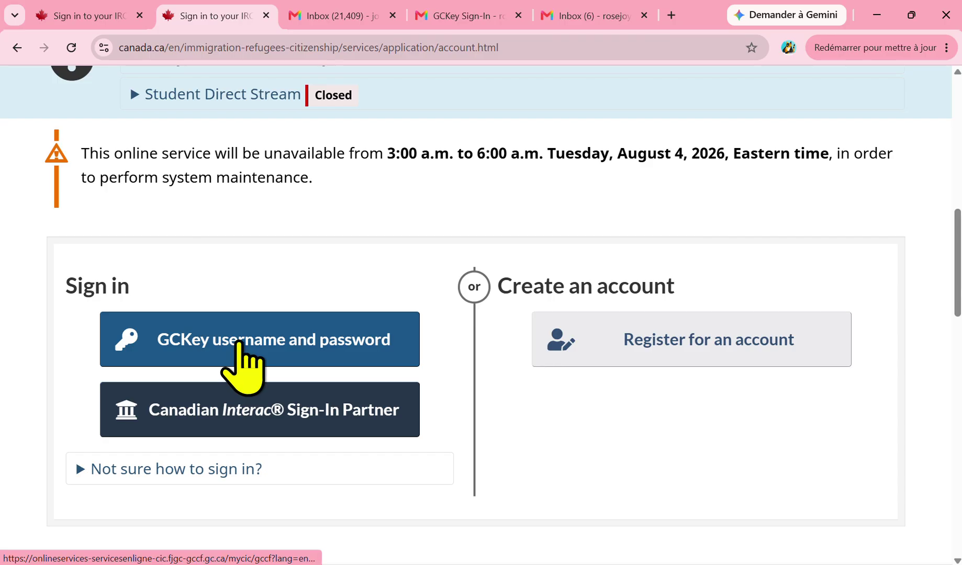
pyautogui.click(240, 346)
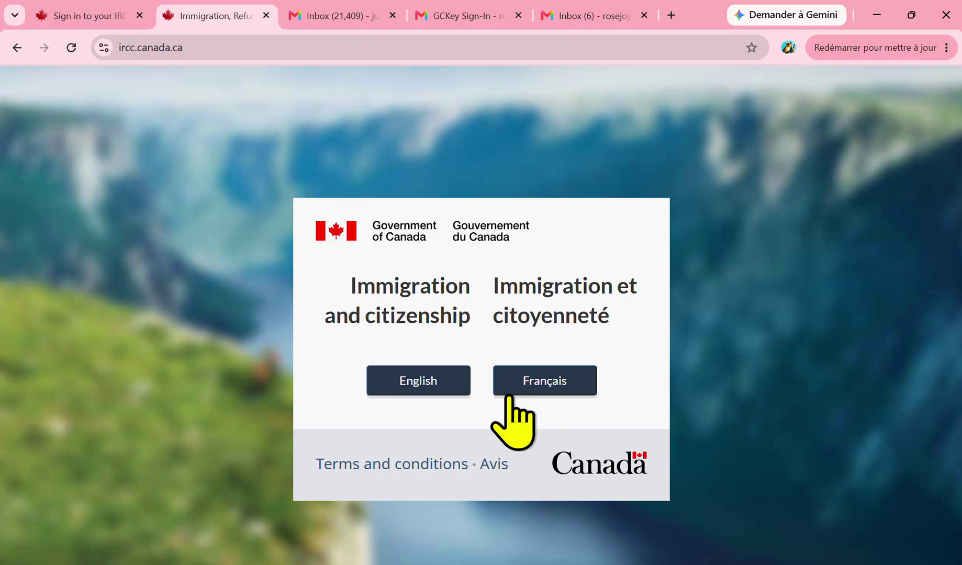
# - Return to the English site, open Temporary work permits, and follow its most-requested link to sign in to the account
pyautogui.click(413, 383)
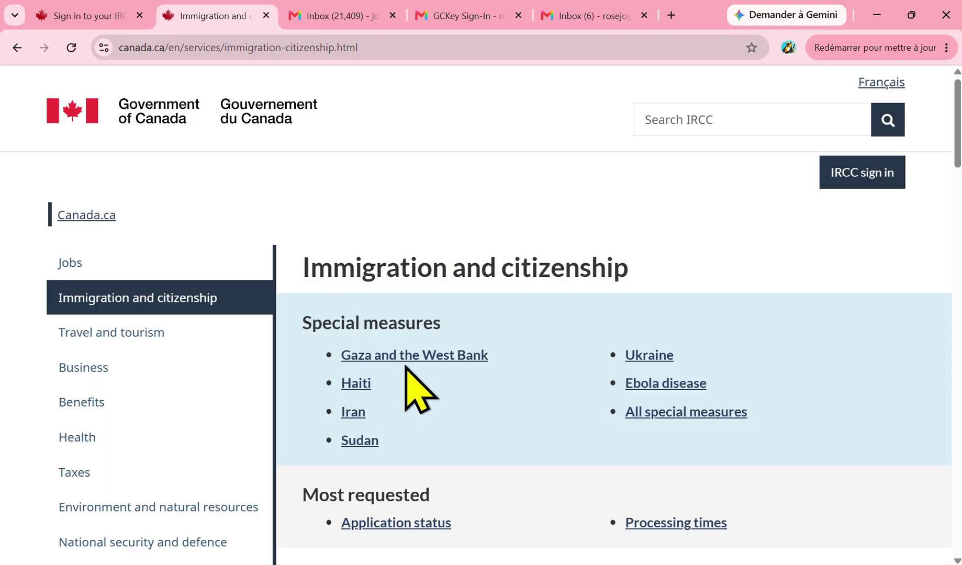
pyautogui.scroll(-6, 410, 386)
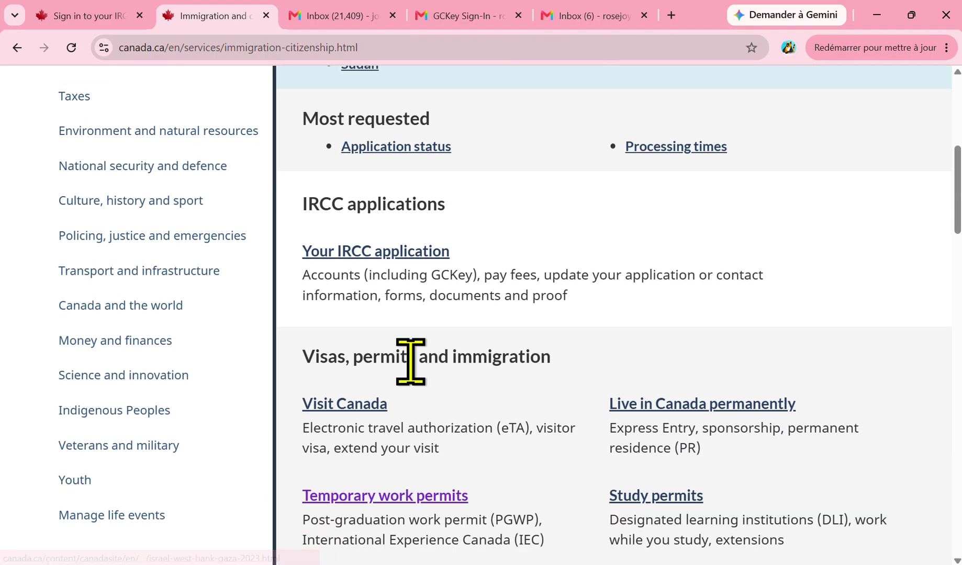
pyautogui.scroll(-4, 411, 362)
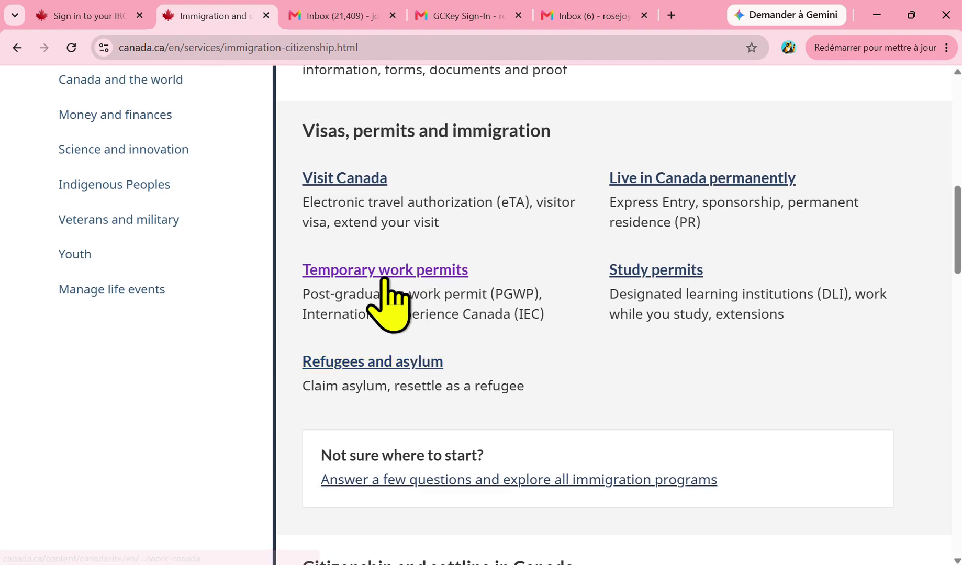
pyautogui.click(385, 280)
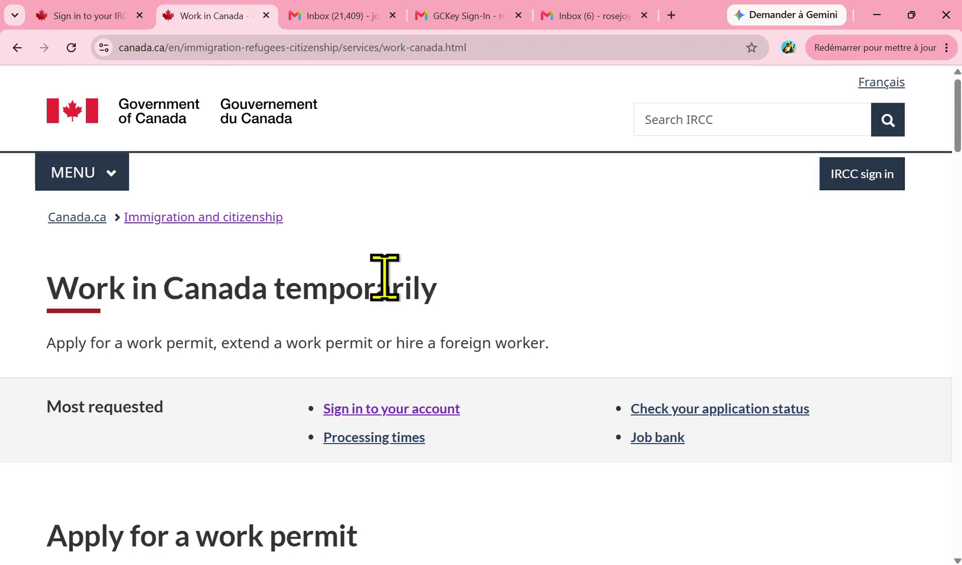
pyautogui.scroll(-5, 376, 309)
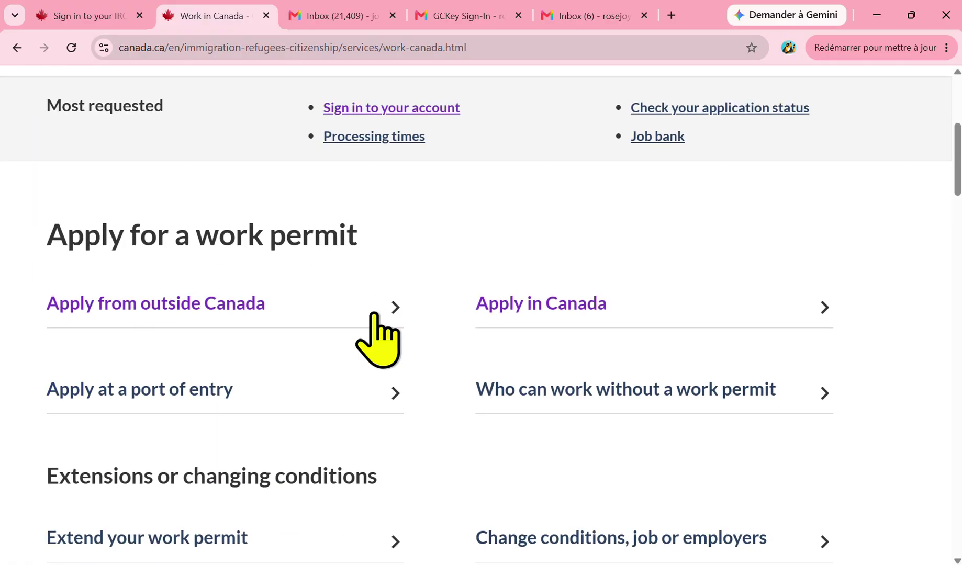
pyautogui.scroll(3, 375, 314)
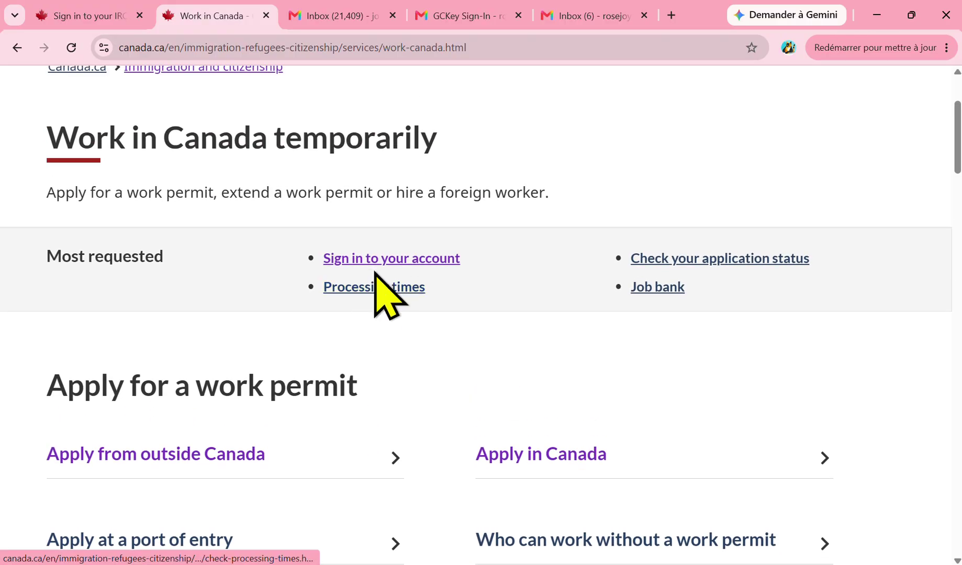
pyautogui.click(375, 258)
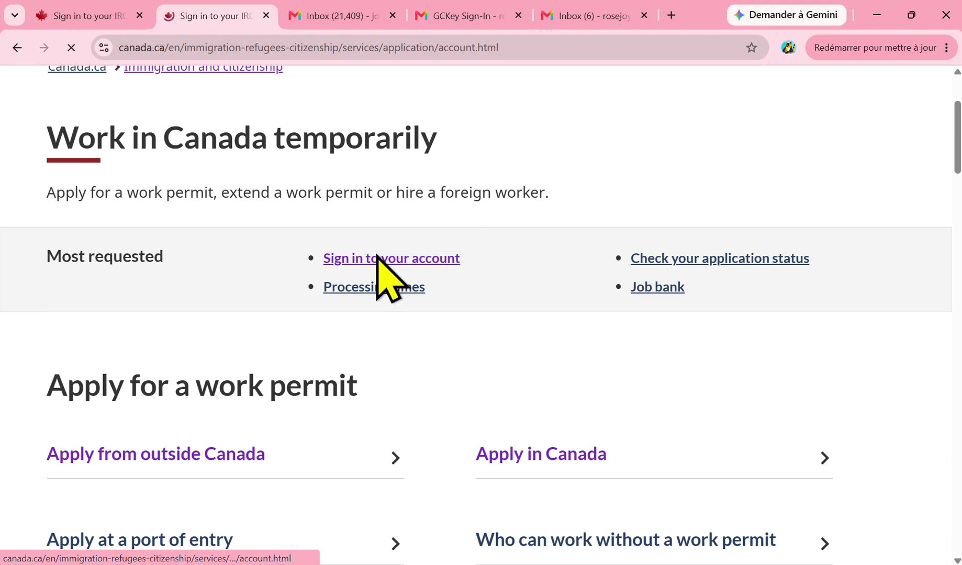
# - Sign in to the IRCC secure account with the GCKey username and password option
pyautogui.scroll(-8, 372, 314)
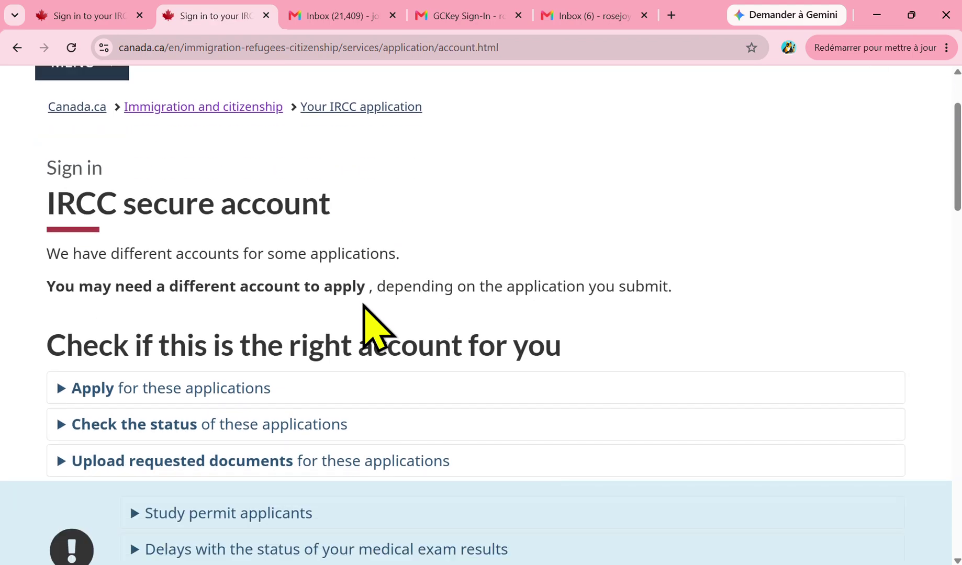
pyautogui.scroll(-2, 375, 322)
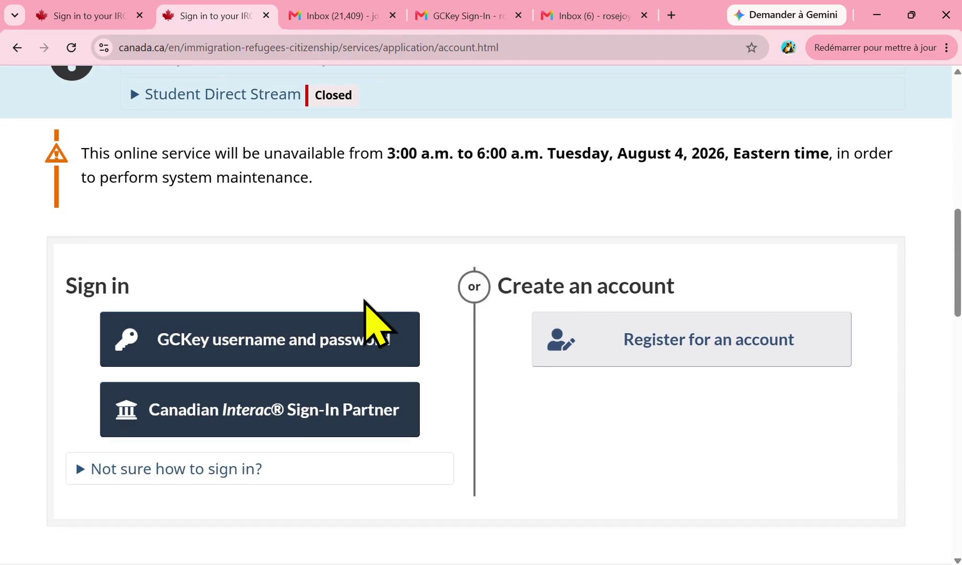
pyautogui.scroll(-3, 373, 298)
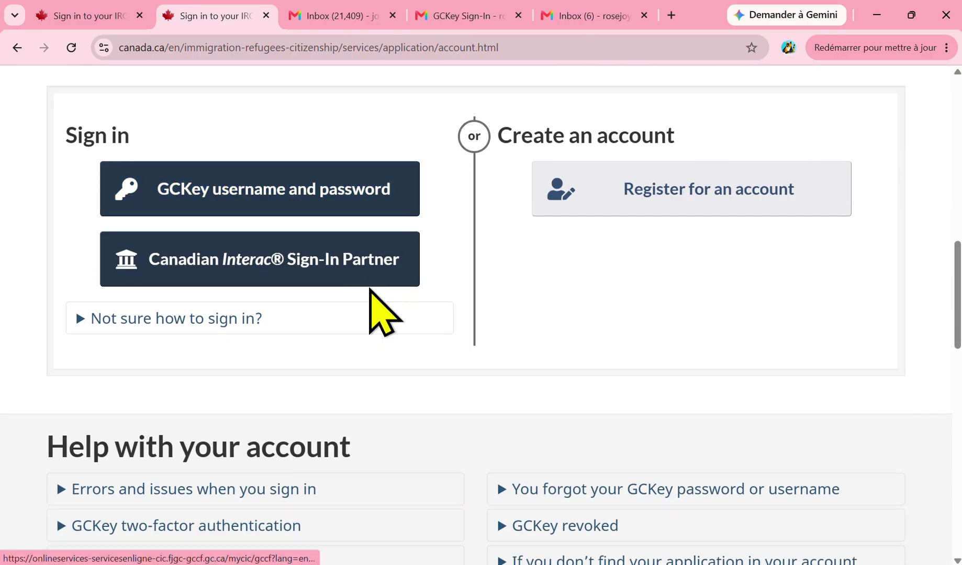
pyautogui.scroll(-1, 377, 293)
pyautogui.click(269, 112)
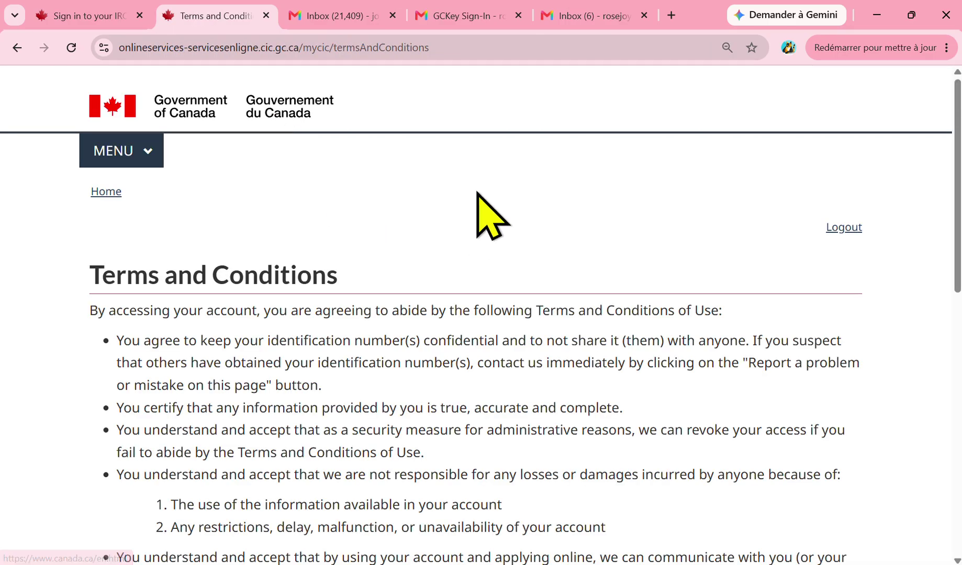
# - Accept the Terms and Conditions and submit the account form with the applicant's given name, last name, email address and English as notification language
pyautogui.scroll(-1, 311, 271)
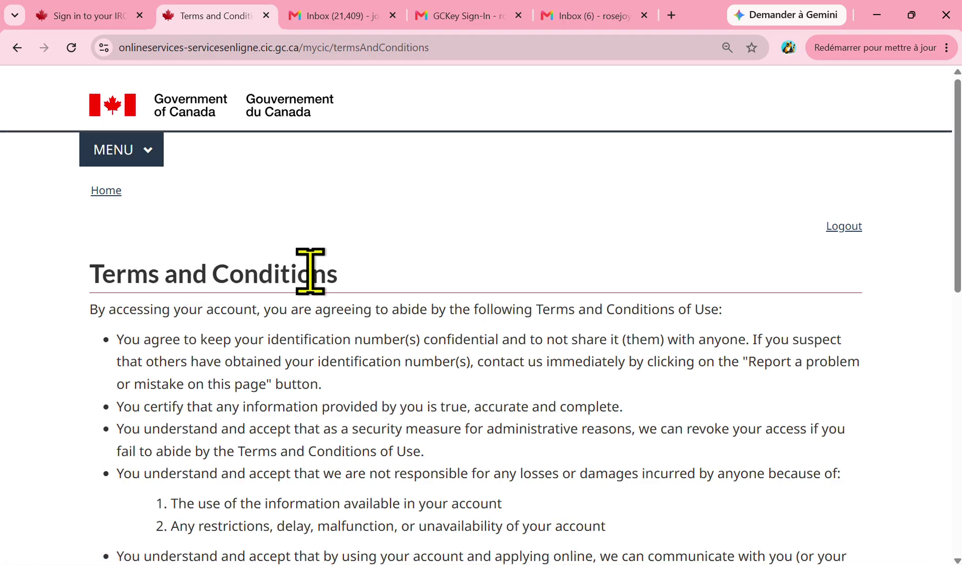
pyautogui.scroll(-5, 253, 268)
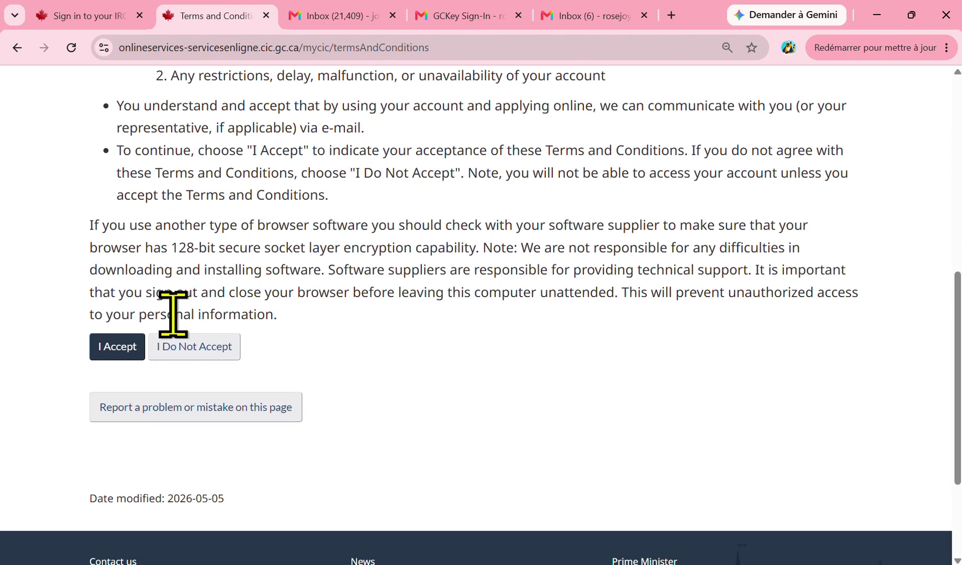
pyautogui.click(125, 347)
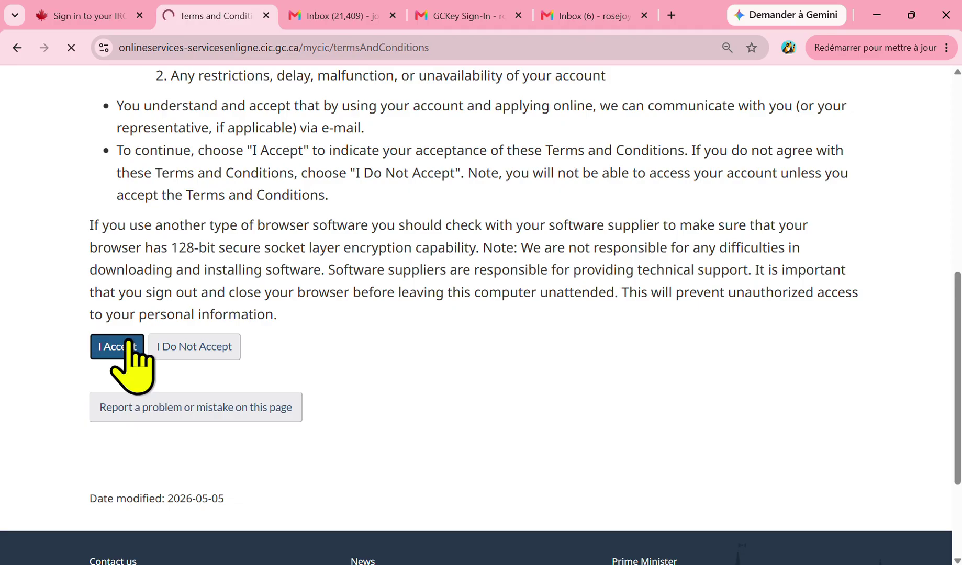
pyautogui.scroll(-5, 421, 314)
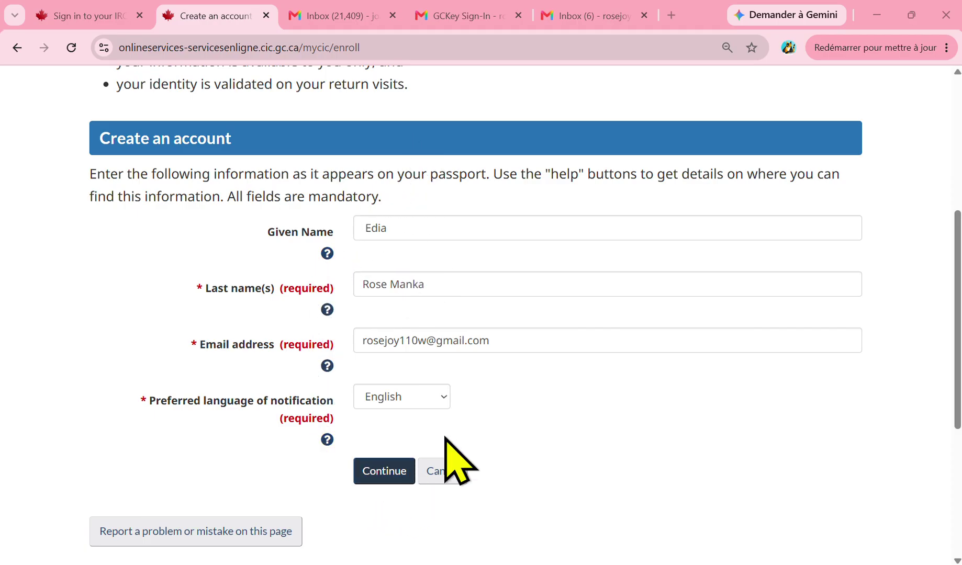
pyautogui.click(387, 473)
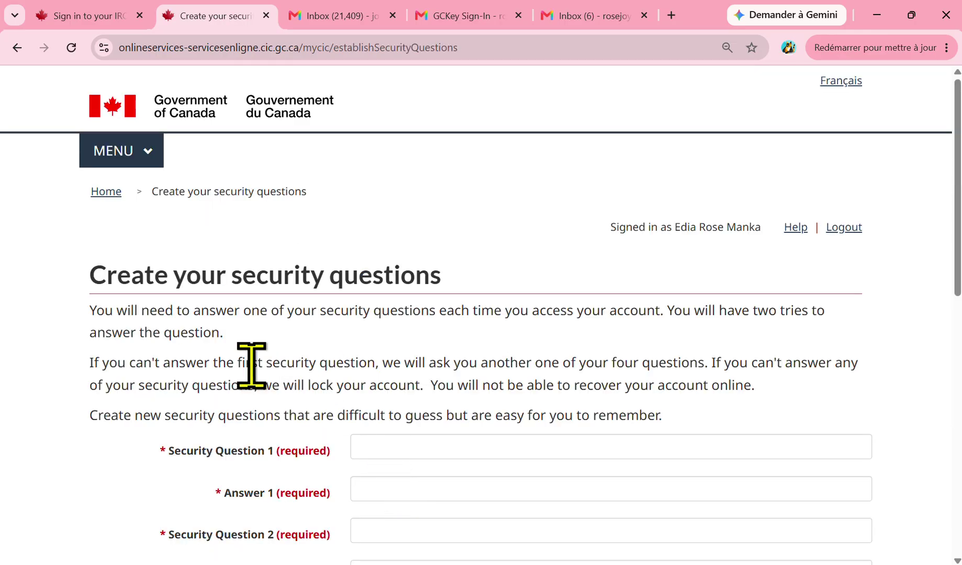
# - Create four security questions about the preferred sport, color, car and day of the week, enter the security answers, and continue
pyautogui.scroll(-1, 219, 393)
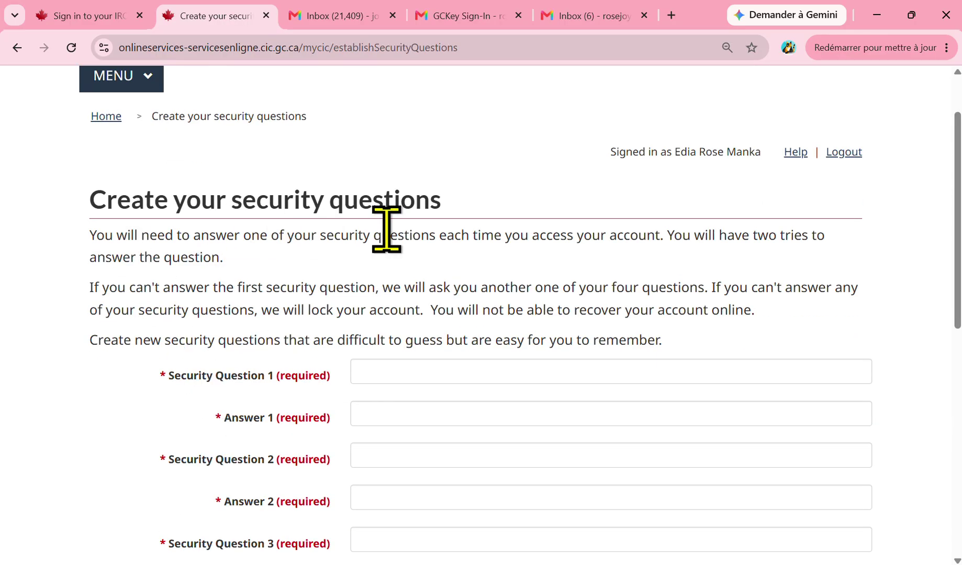
pyautogui.scroll(-2, 345, 335)
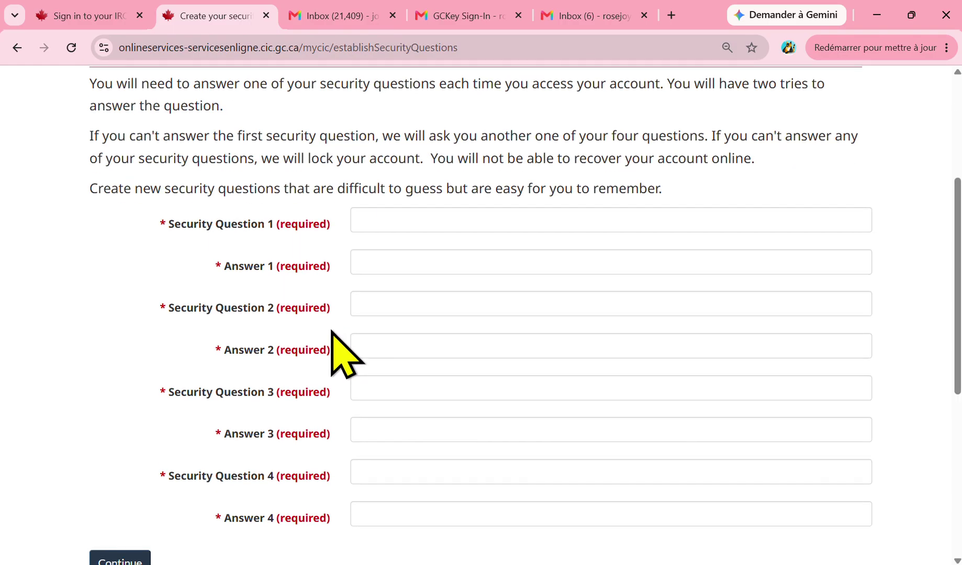
pyautogui.scroll(-1, 344, 355)
pyautogui.scroll(1, 344, 354)
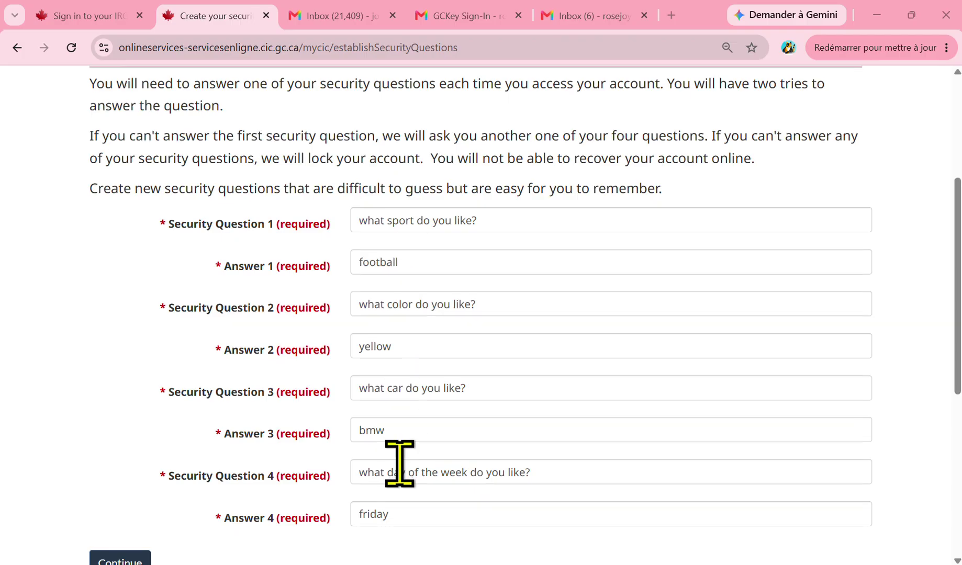
pyautogui.scroll(-2, 400, 471)
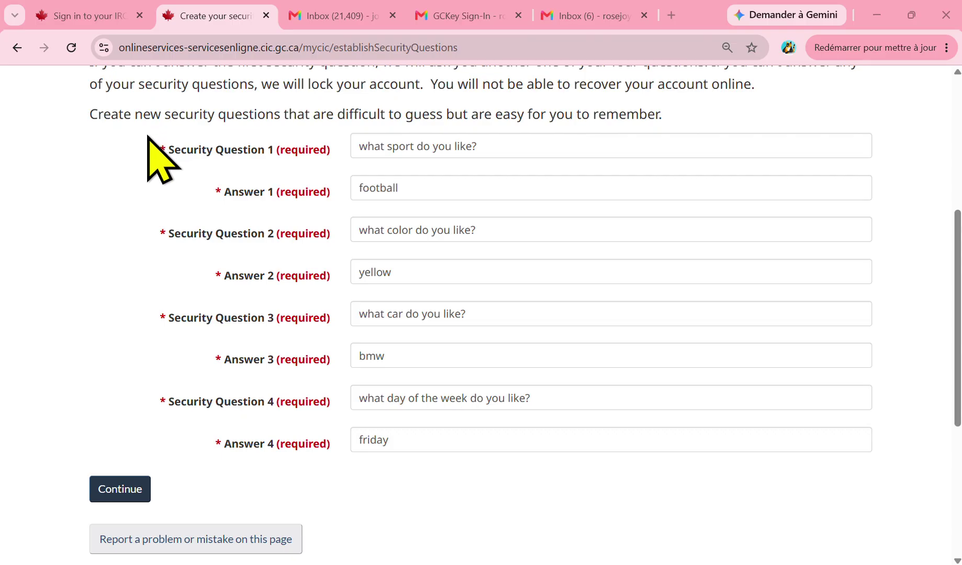
pyautogui.click(124, 490)
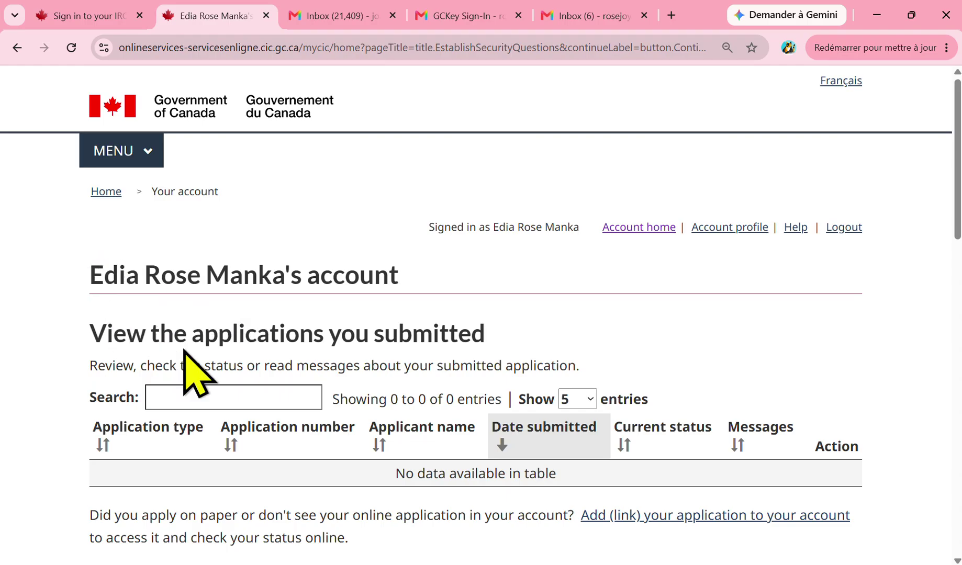
# - Examine the account home page down to the Start an application section
pyautogui.scroll(-5, 263, 346)
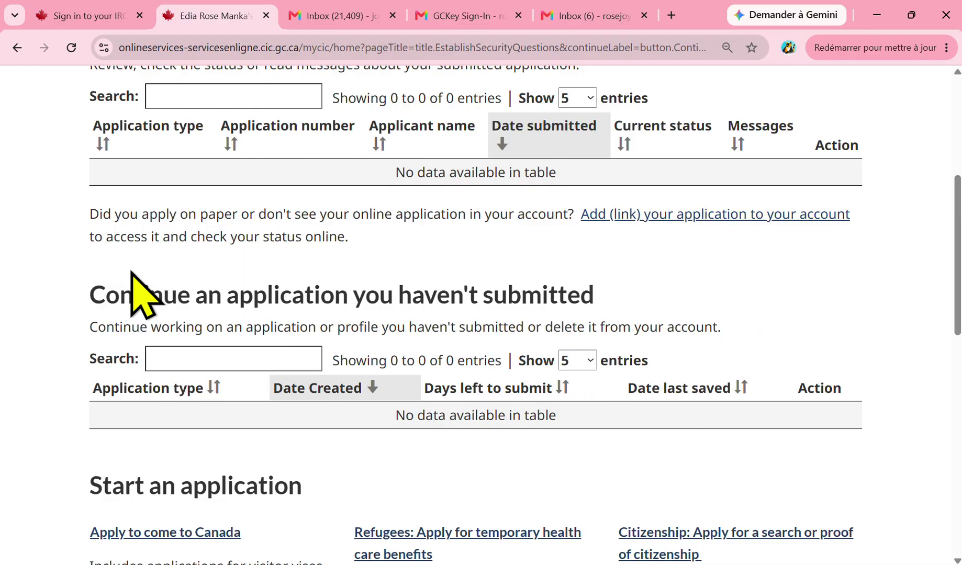
pyautogui.scroll(-3, 138, 303)
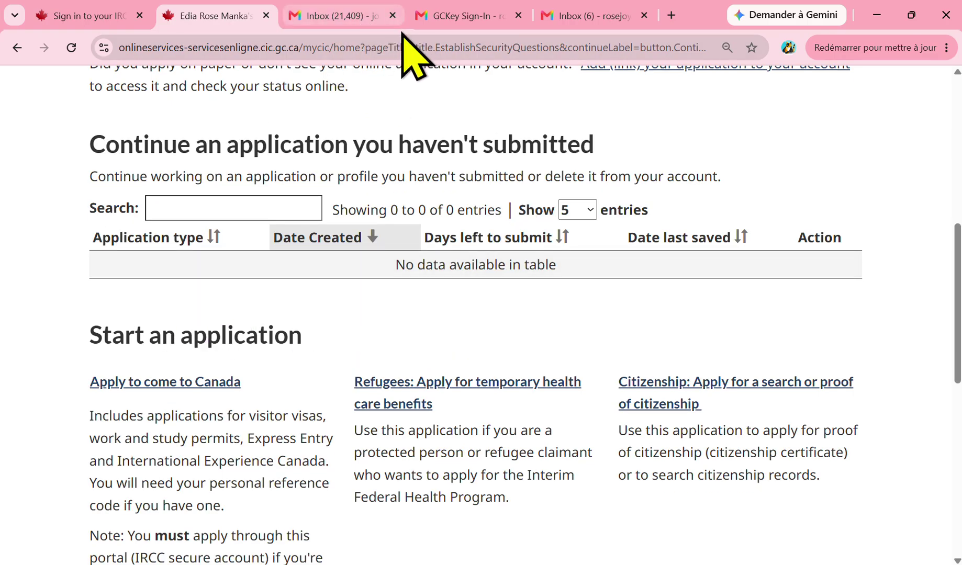
# - Review the account home page sections and start an Apply to come to Canada application
pyautogui.scroll(-3, 371, 170)
pyautogui.scroll(7, 395, 391)
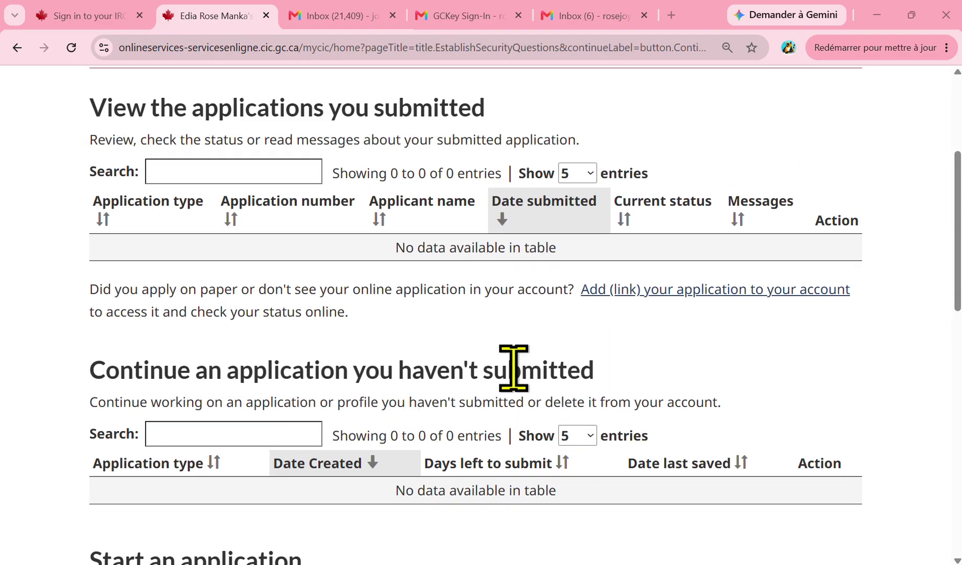
pyautogui.scroll(-1, 402, 482)
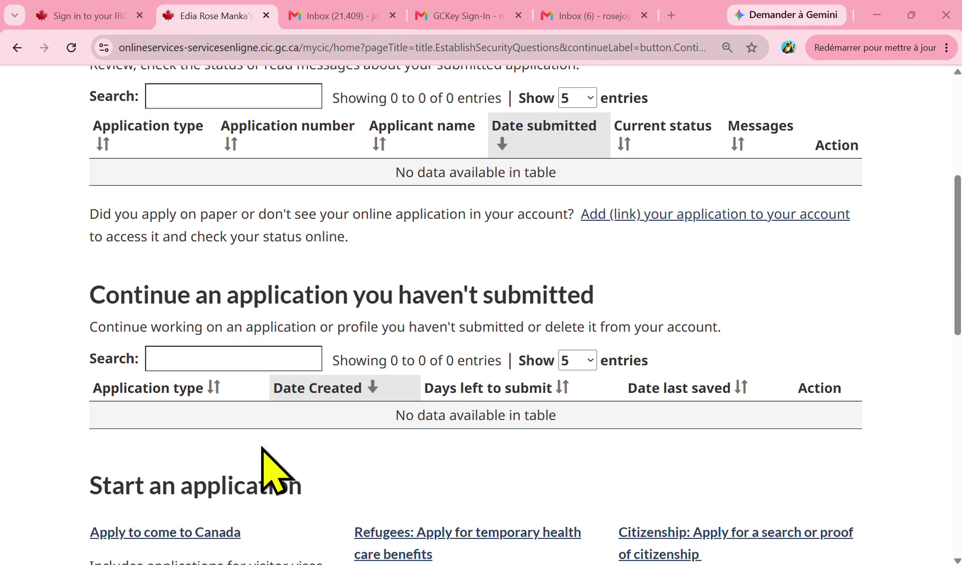
pyautogui.scroll(-1, 395, 361)
pyautogui.scroll(6, 407, 329)
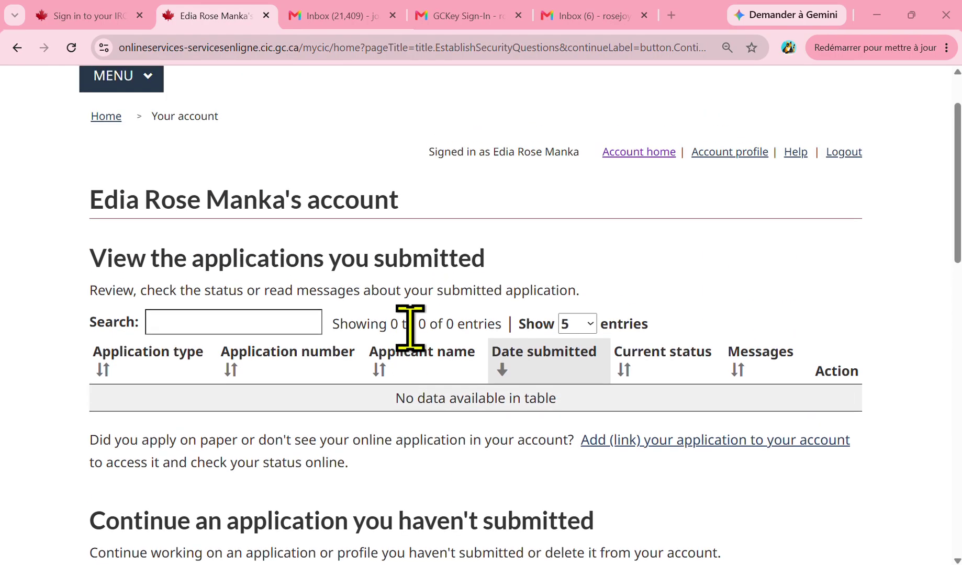
pyautogui.scroll(-7, 410, 329)
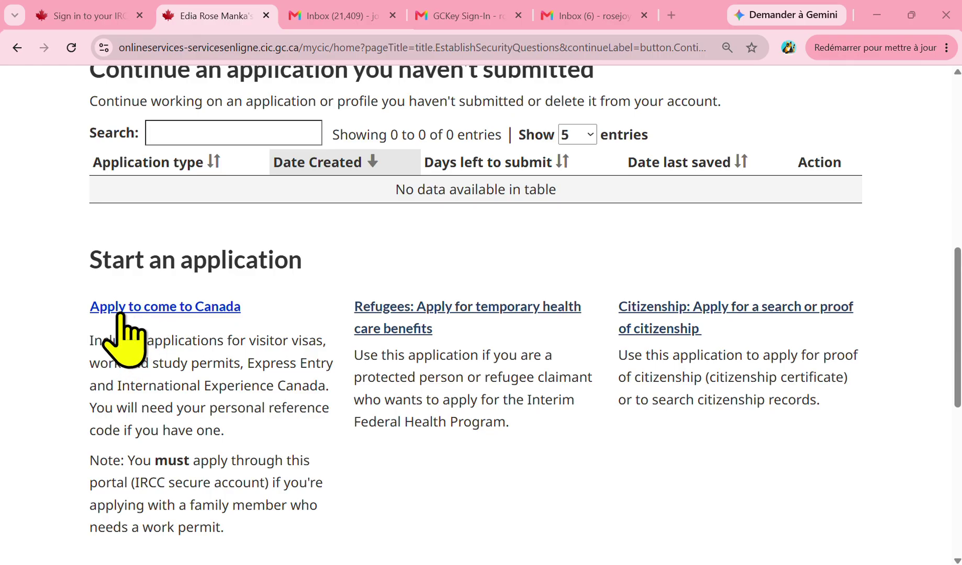
pyautogui.click(159, 309)
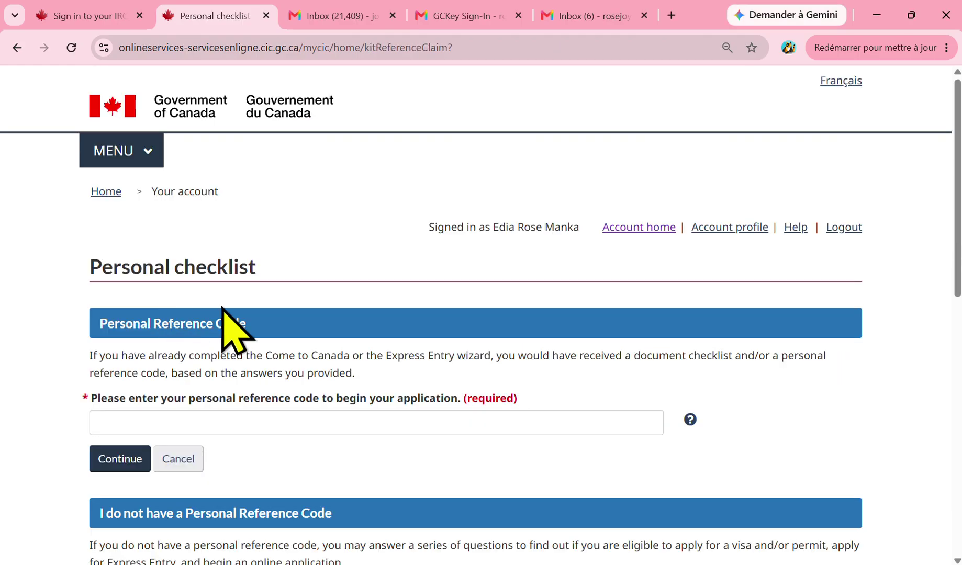
# - Start the eligibility questionnaire for a visitor visa, study and/or work permit without a personal reference code
pyautogui.scroll(-1, 304, 294)
pyautogui.scroll(-1, 334, 315)
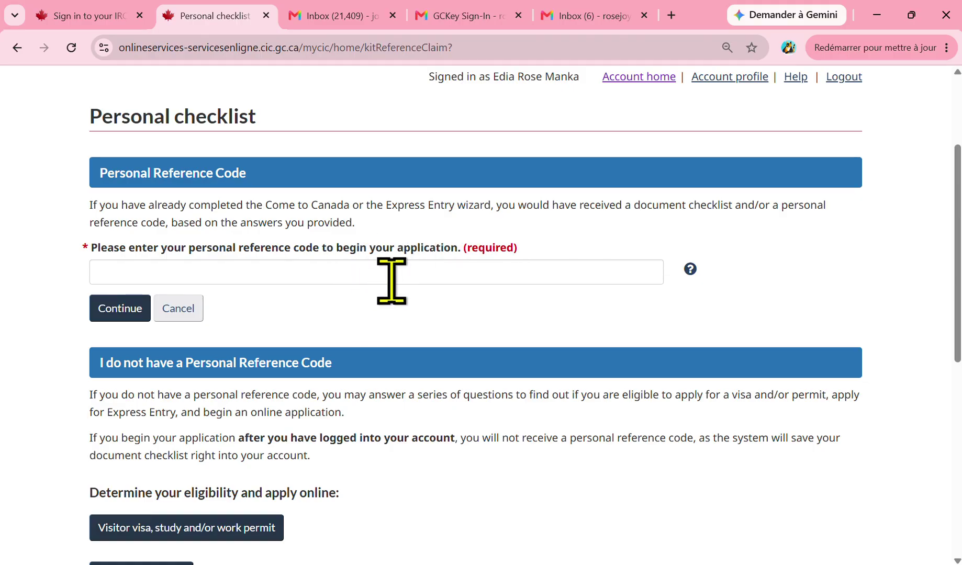
pyautogui.scroll(-4, 398, 257)
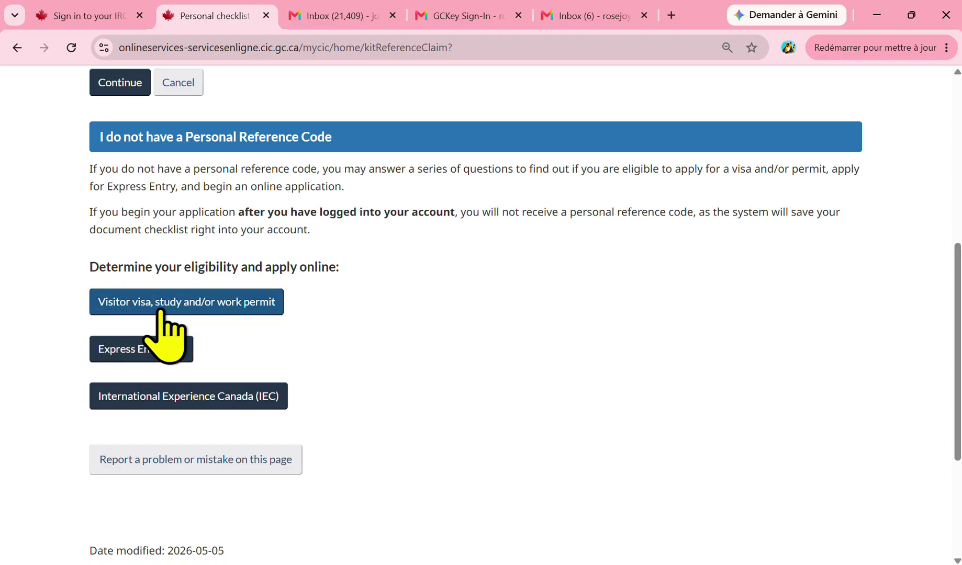
pyautogui.click(201, 303)
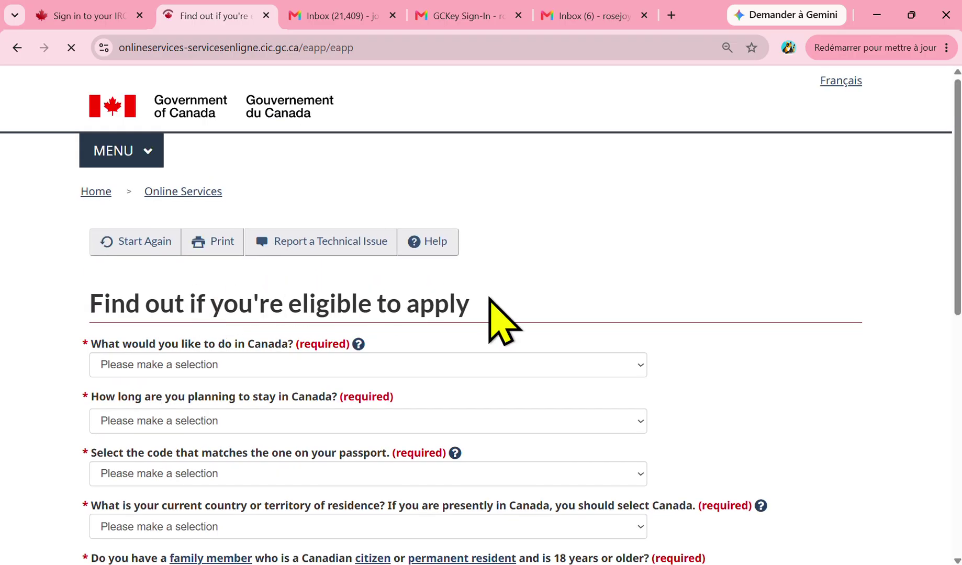
# - Answer that the purpose in Canada is Work and the planned stay is Temporarily - more than 6 months
pyautogui.scroll(-3, 489, 308)
pyautogui.scroll(1, 503, 319)
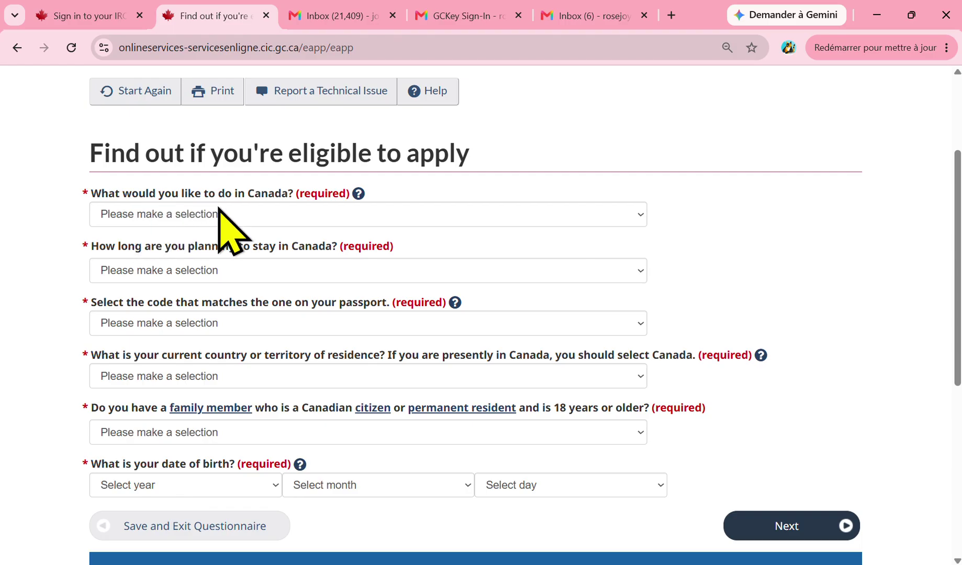
pyautogui.click(289, 211)
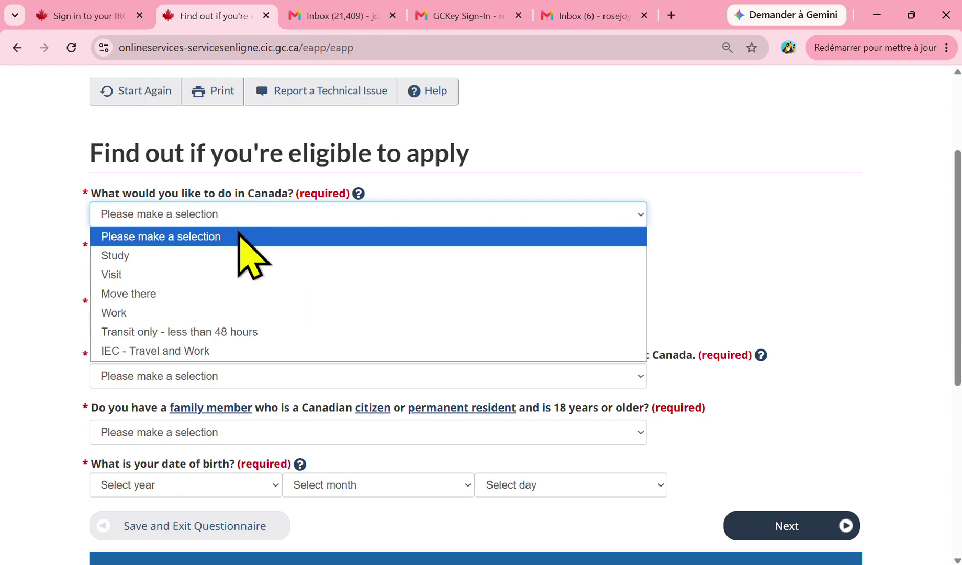
pyautogui.click(180, 313)
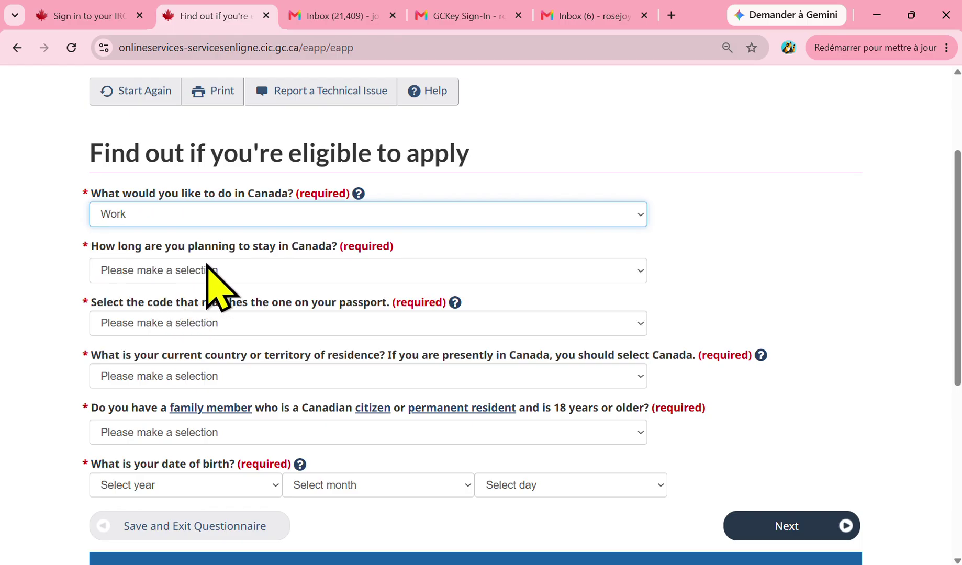
pyautogui.click(296, 272)
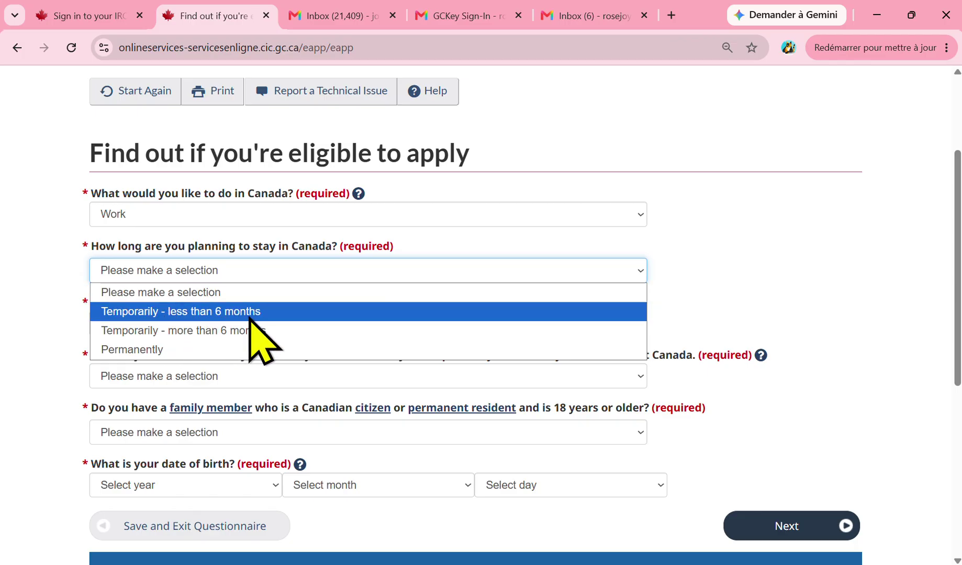
pyautogui.click(188, 330)
# - Set the passport code to CMR (Cameroon)
pyautogui.scroll(-1, 251, 317)
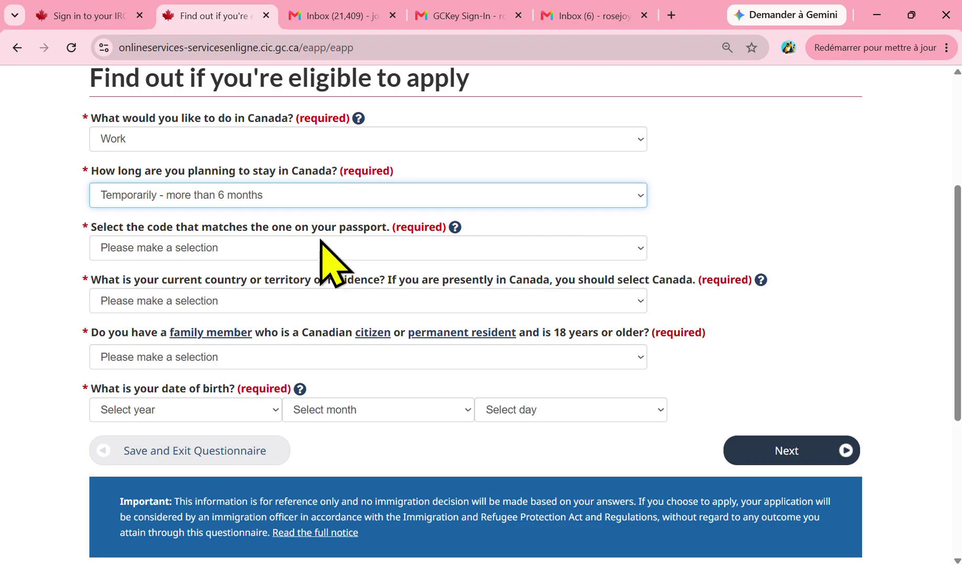
pyautogui.click(345, 249)
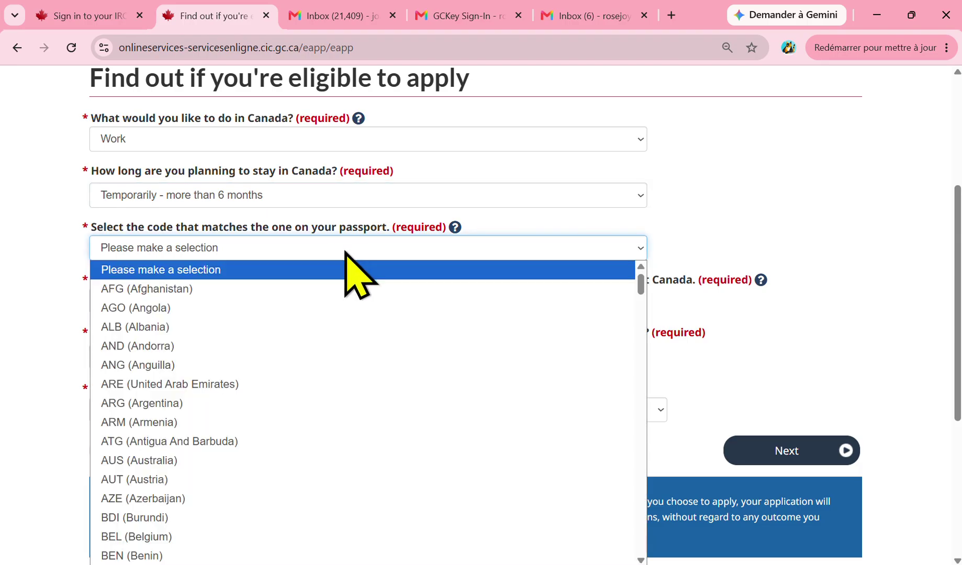
pyautogui.press('c')
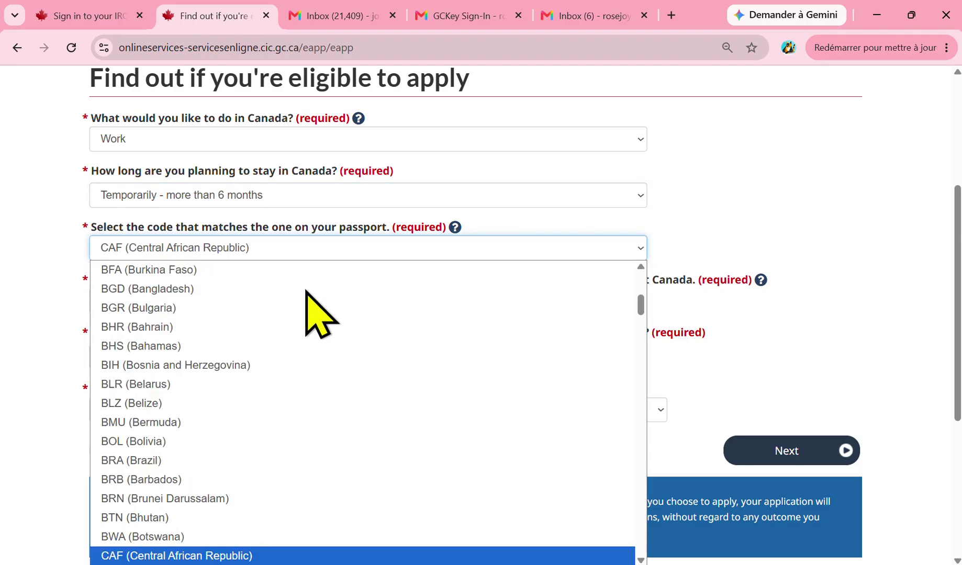
pyautogui.press('Down')
pyautogui.press('Down')
pyautogui.press('Up')
pyautogui.press('Up')
pyautogui.press('Down')
pyautogui.press('Down')
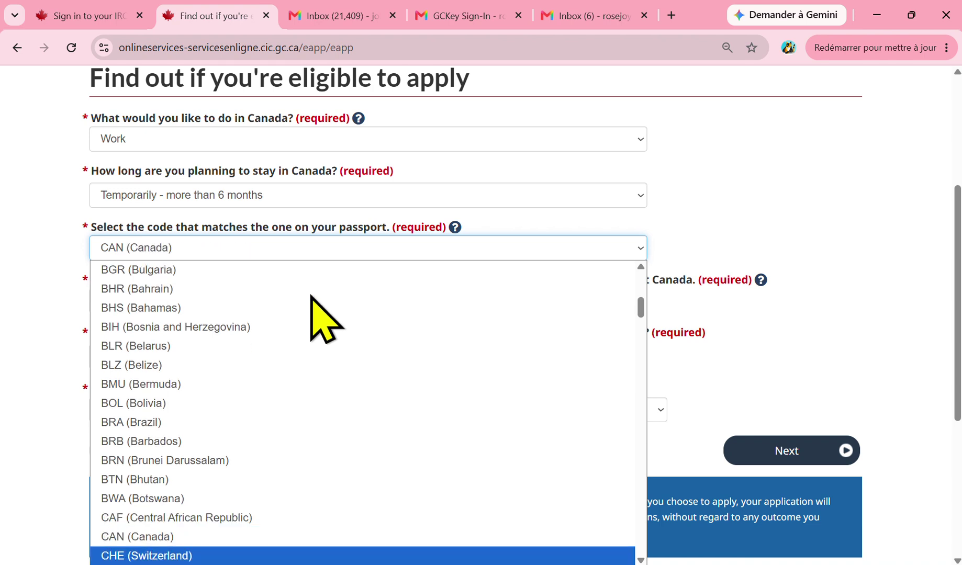
pyautogui.press('Down')
pyautogui.press('Down')
pyautogui.press('Down')
pyautogui.press('Down')
pyautogui.press('Down')
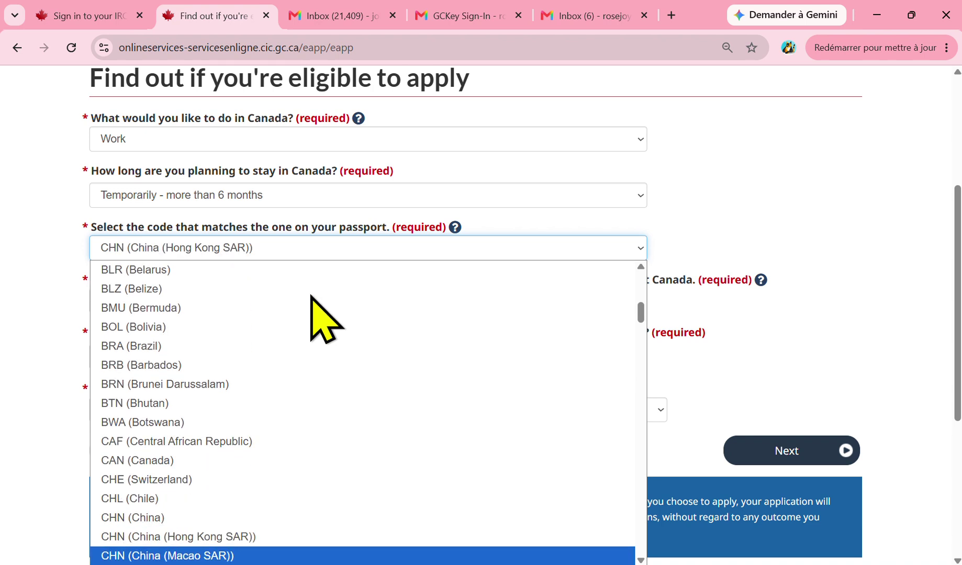
pyautogui.press('Down')
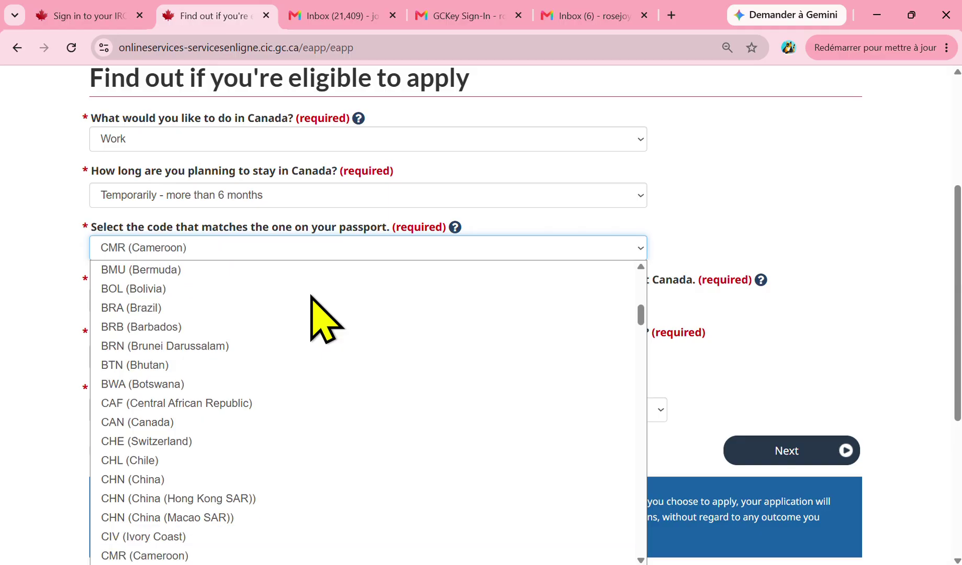
pyautogui.press('Down')
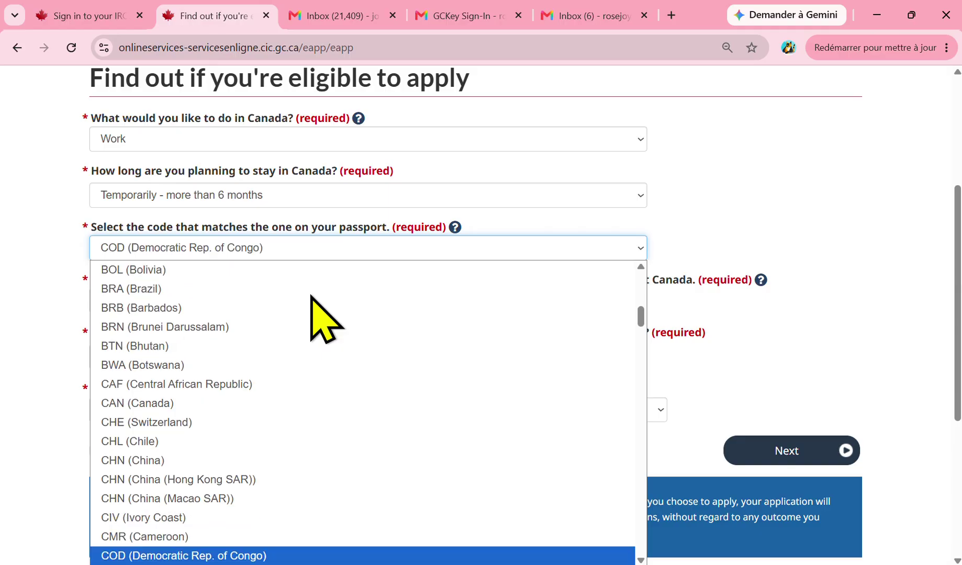
pyautogui.click(173, 537)
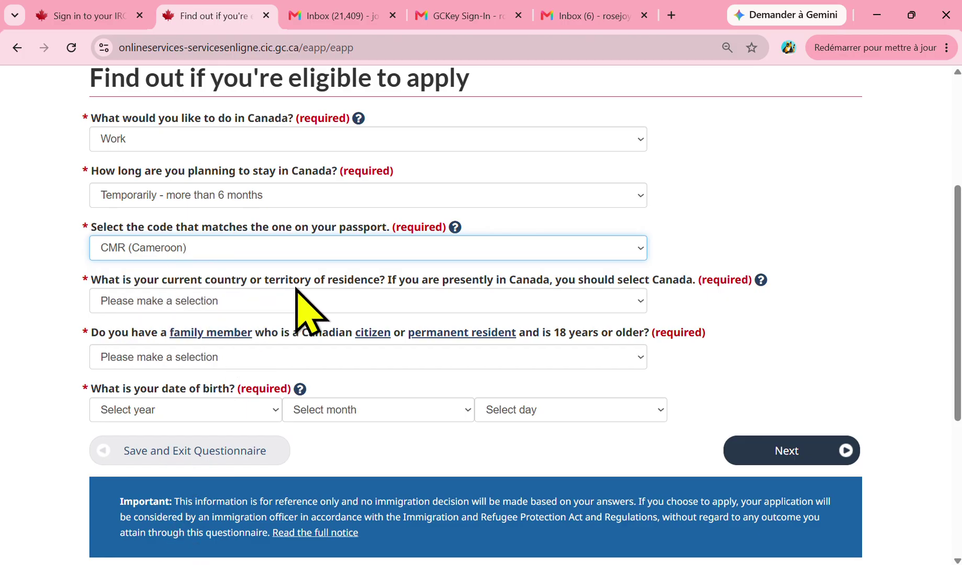
# - Set the current country of residence to Cameroon and answer No to having an adult Canadian citizen or permanent resident family member
pyautogui.click(365, 302)
pyautogui.press('c')
pyautogui.press('c')
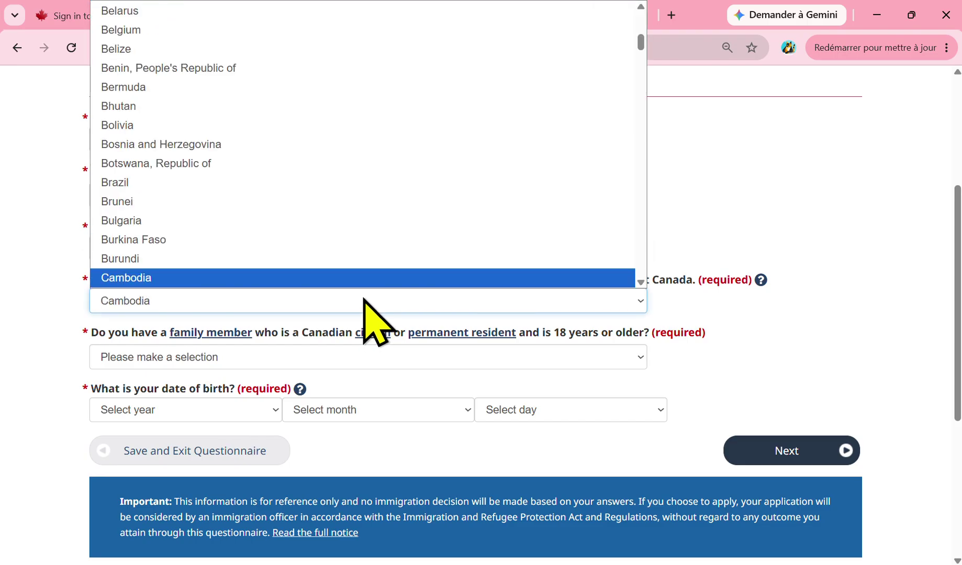
pyautogui.click(196, 276)
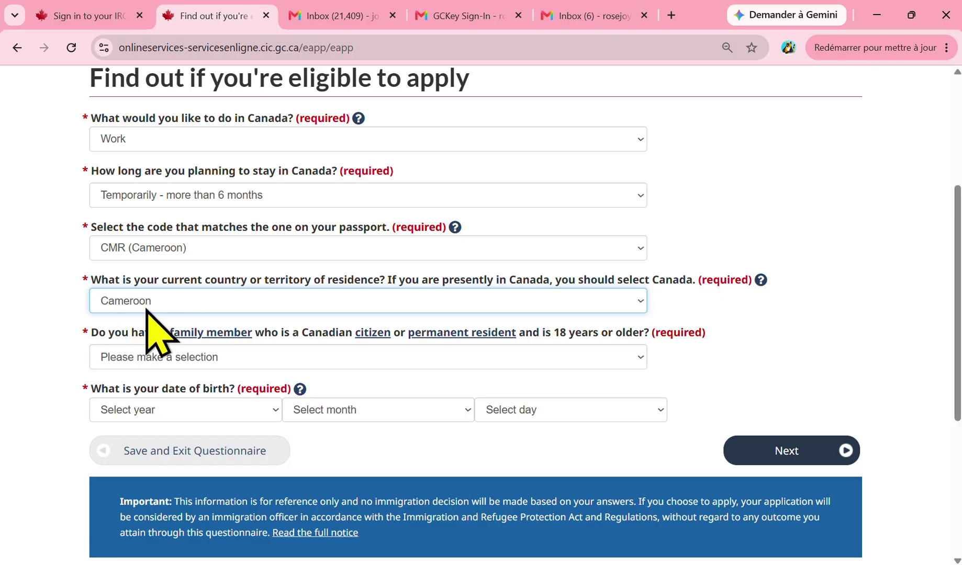
pyautogui.scroll(-1, 338, 312)
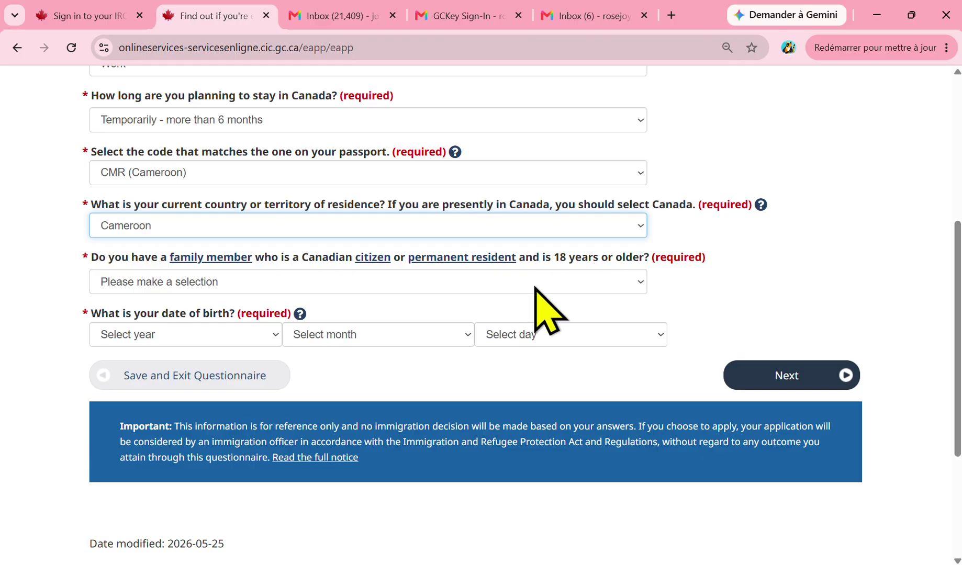
pyautogui.click(494, 281)
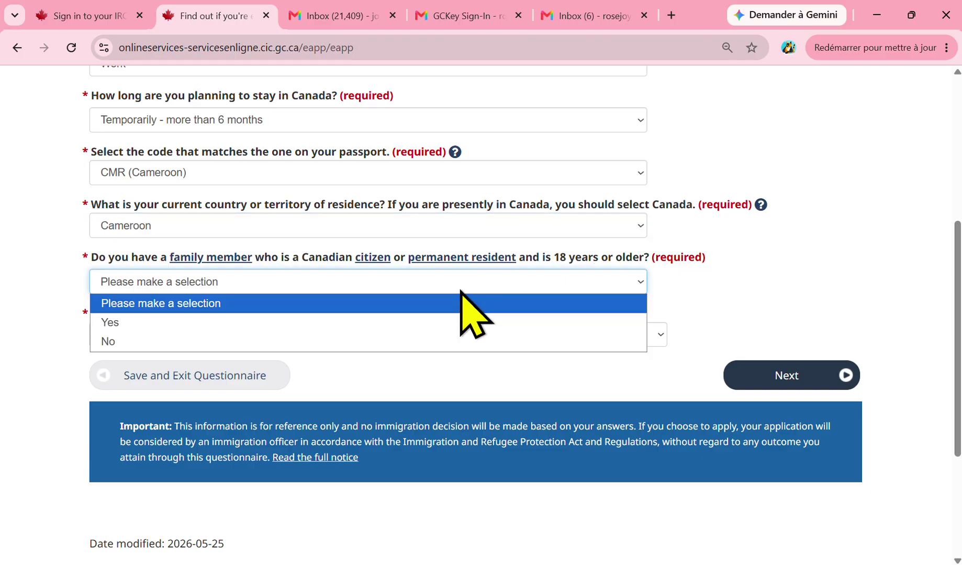
pyautogui.click(194, 343)
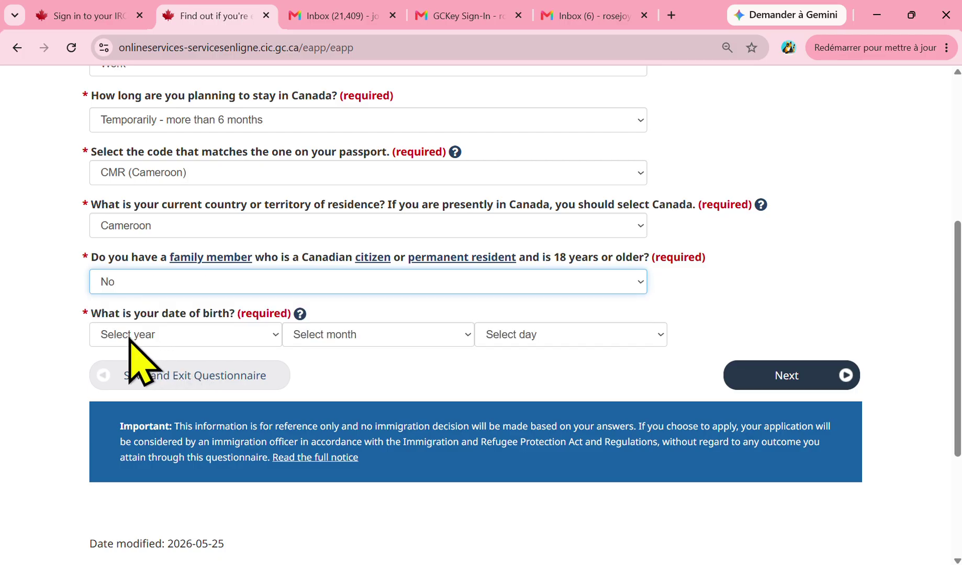
# - Enter the applicant's year, month and day of birth and continue to the next question
pyautogui.click(214, 340)
pyautogui.scroll(-3, 173, 257)
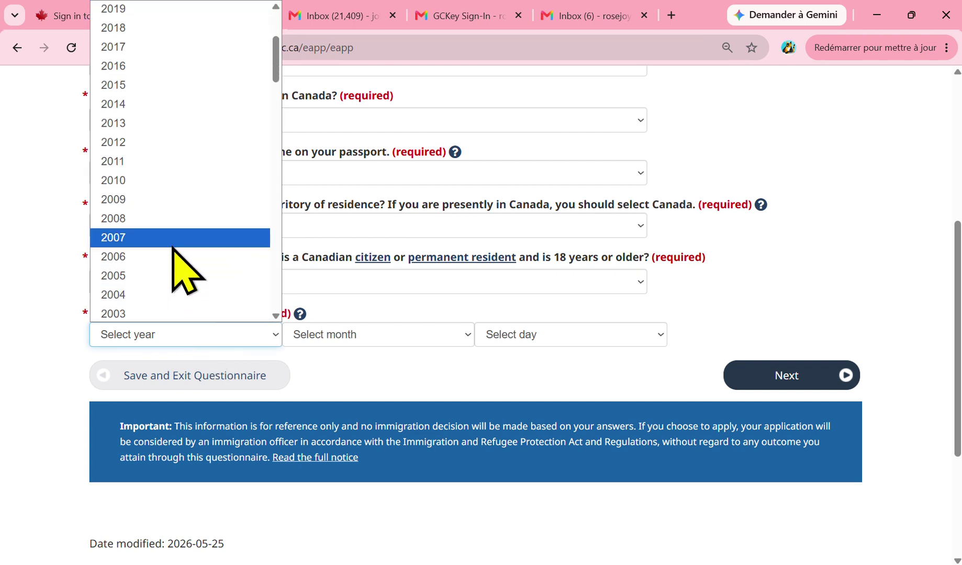
pyautogui.scroll(-5, 170, 235)
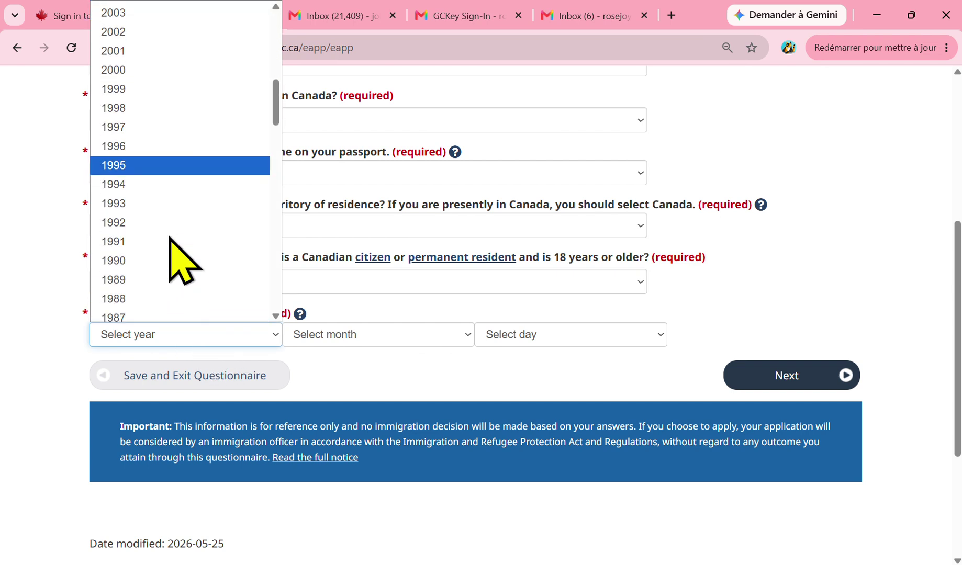
pyautogui.click(149, 223)
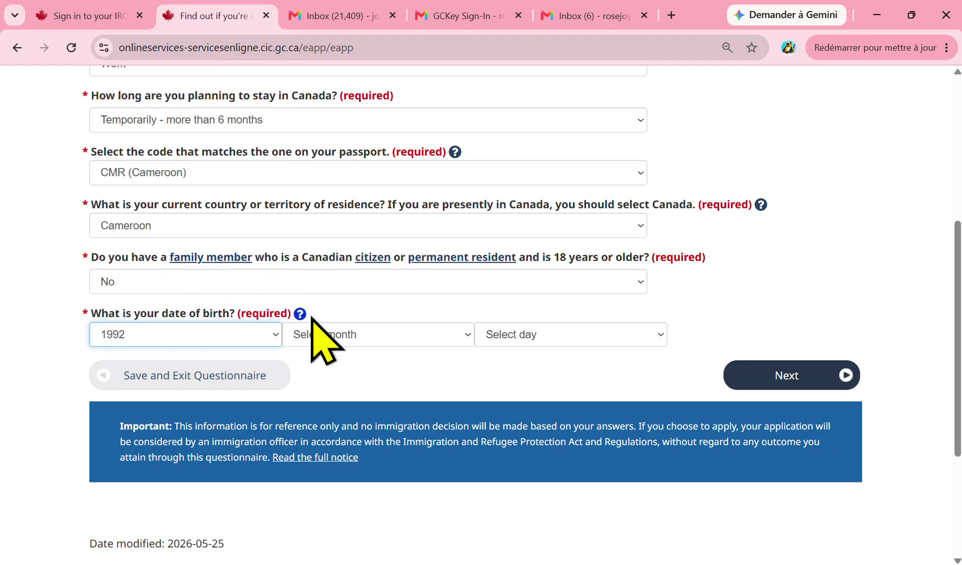
pyautogui.click(362, 343)
pyautogui.click(341, 159)
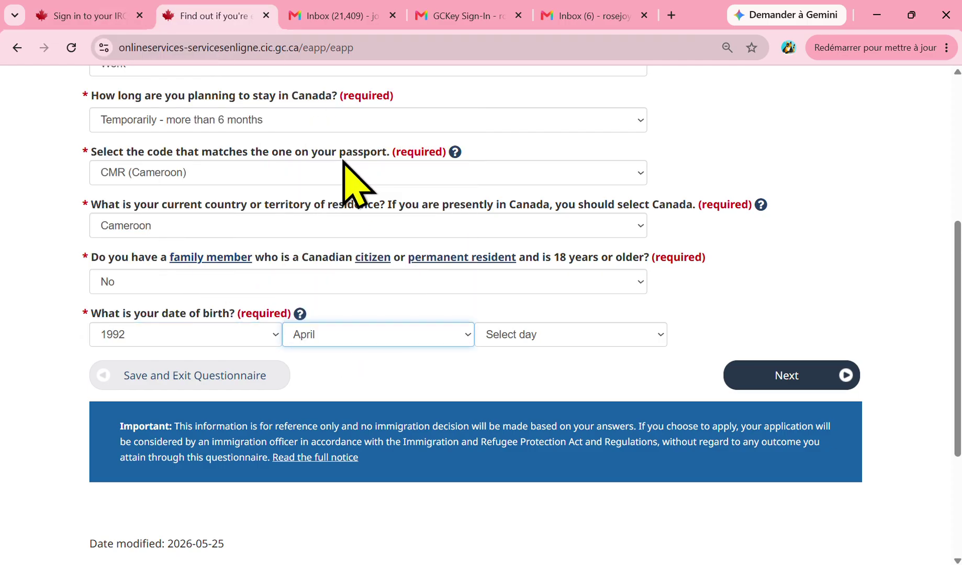
pyautogui.click(570, 340)
pyautogui.scroll(-5, 554, 246)
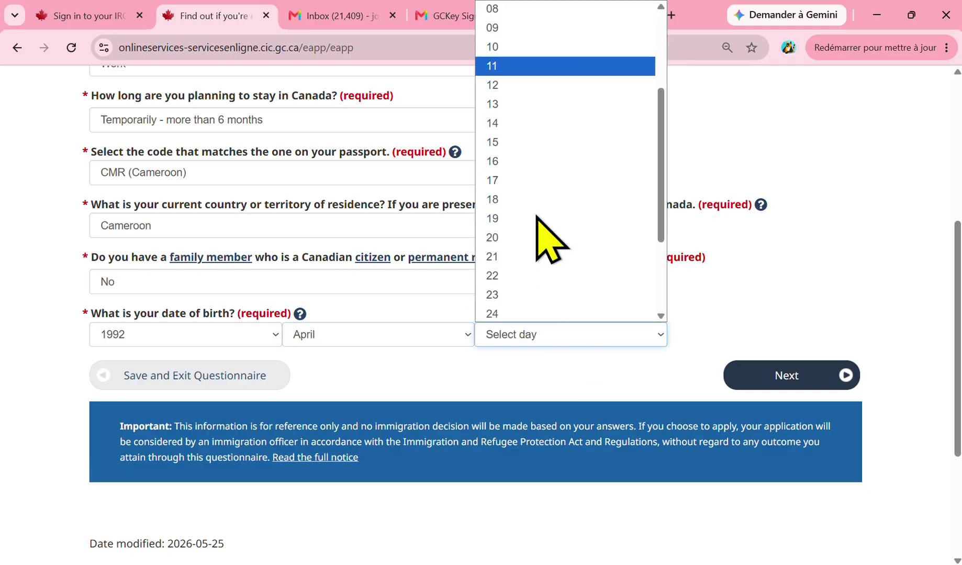
pyautogui.click(540, 110)
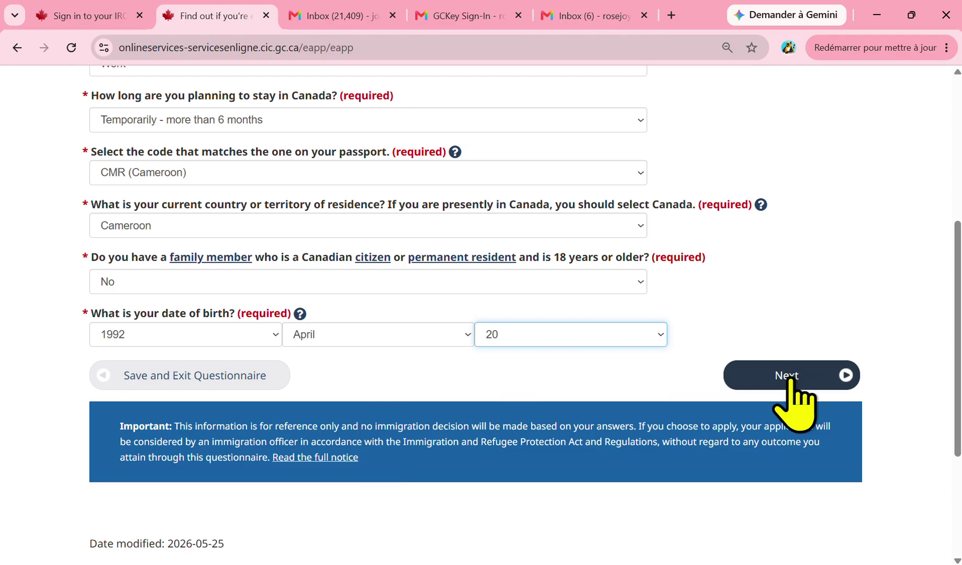
pyautogui.click(791, 381)
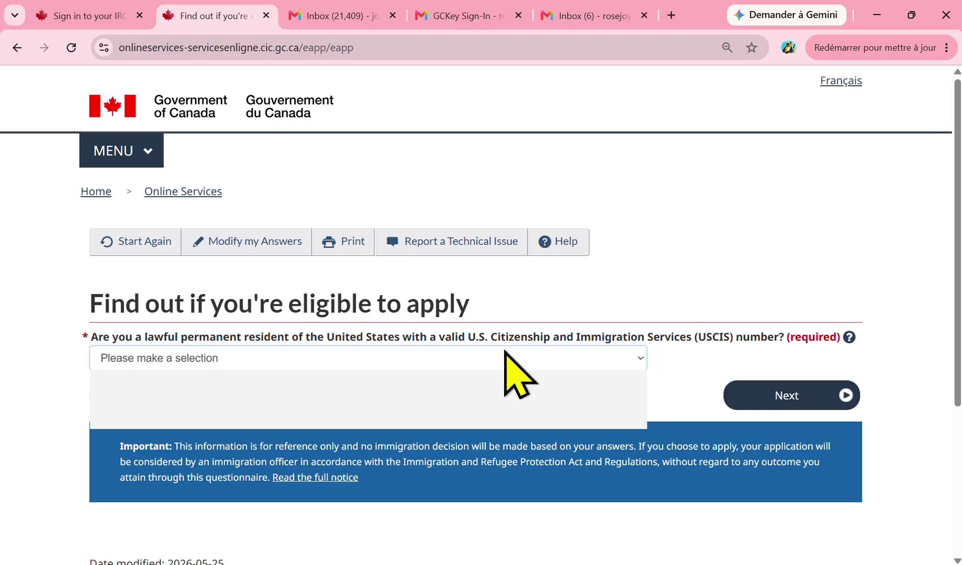
# - Answer No to being a lawful permanent resident of the United States with a valid USCIS number, and continue
pyautogui.click(487, 358)
pyautogui.click(287, 419)
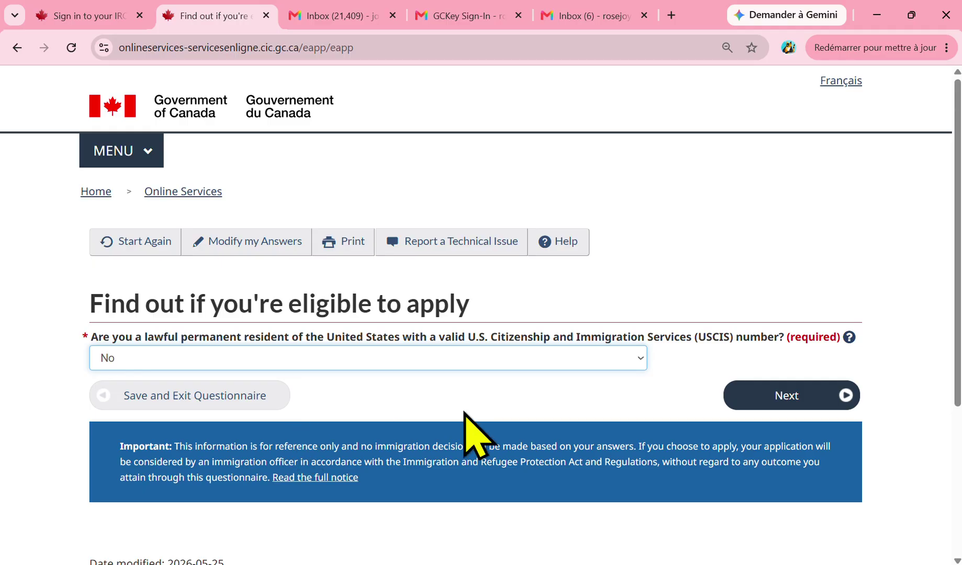
pyautogui.click(791, 392)
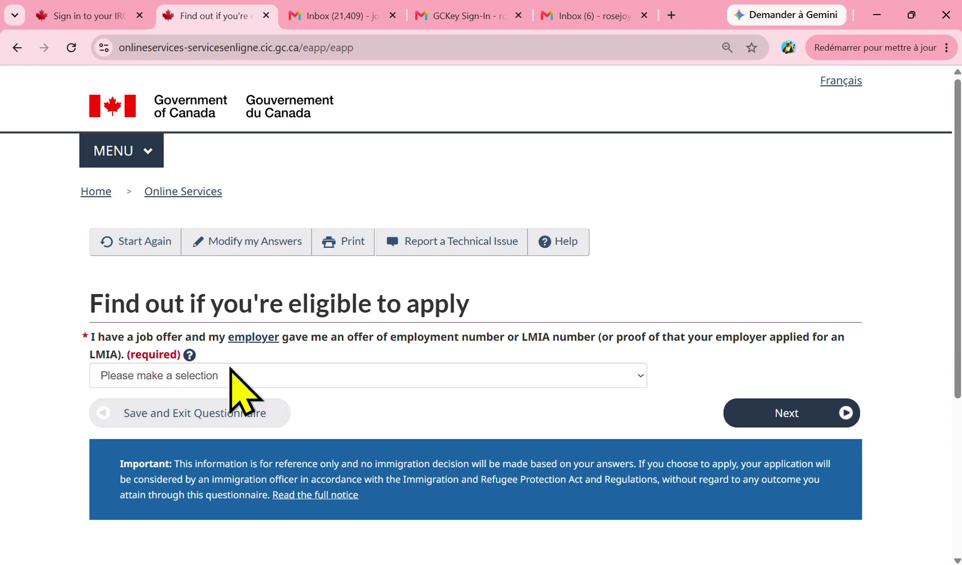
# - Answer Yes to having a job offer with an offer of employment or LMIA number, and continue
pyautogui.click(246, 381)
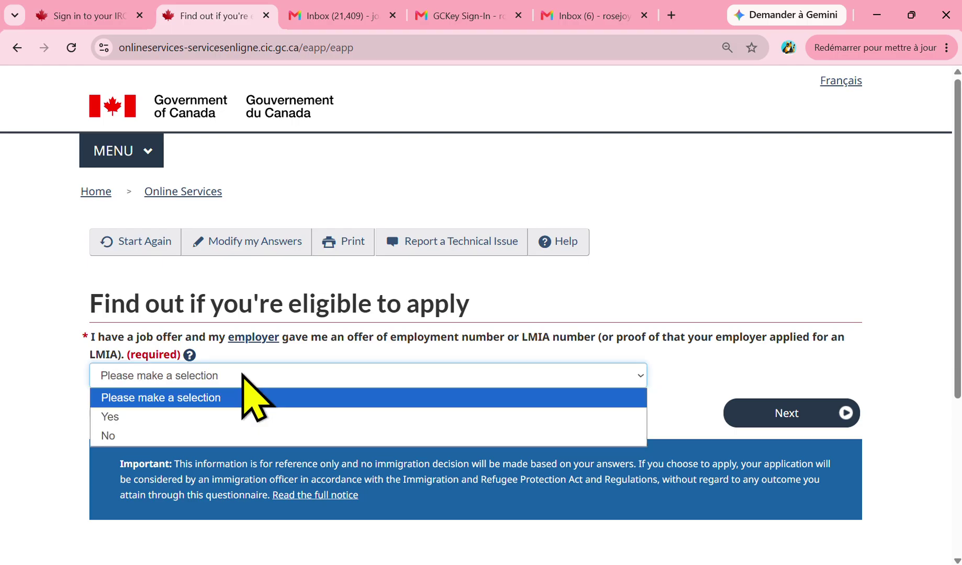
pyautogui.click(198, 417)
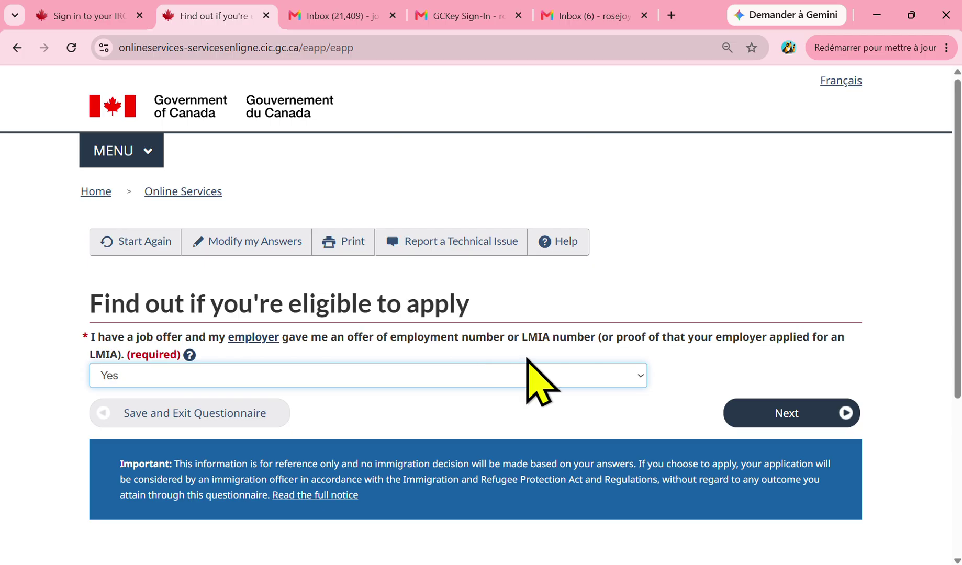
pyautogui.click(779, 413)
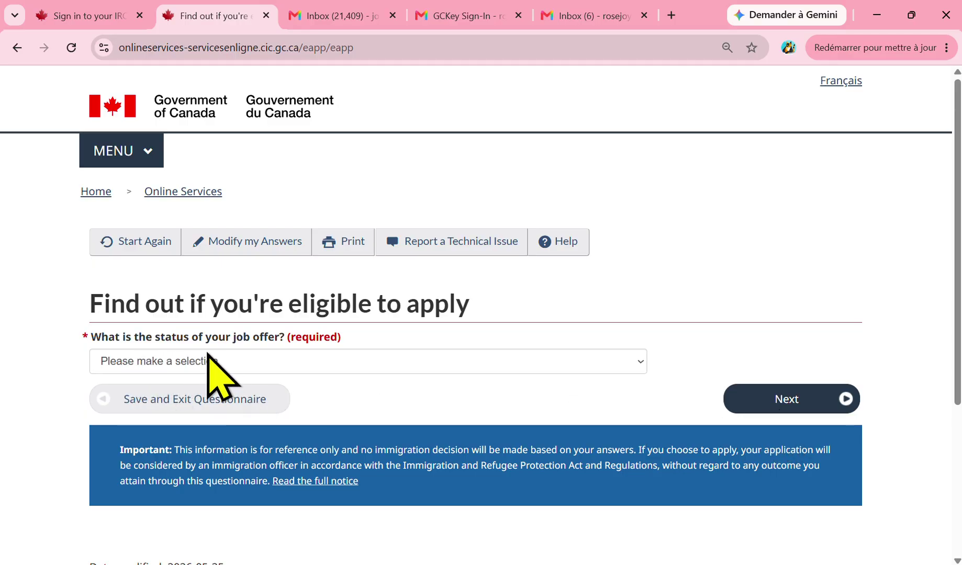
# - Set the status of the job offer to Temporary - at least one year, and continue to the next question
pyautogui.click(256, 361)
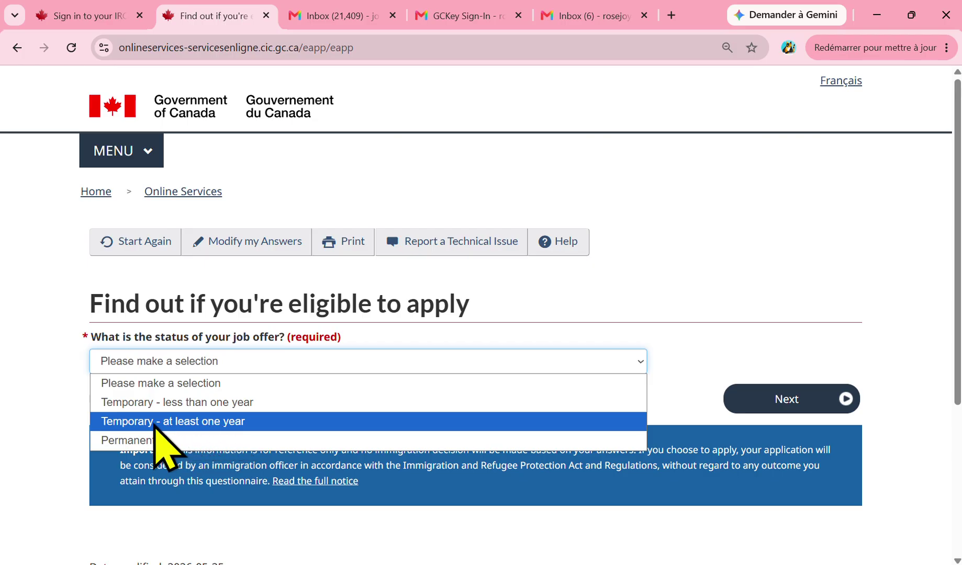
pyautogui.click(196, 422)
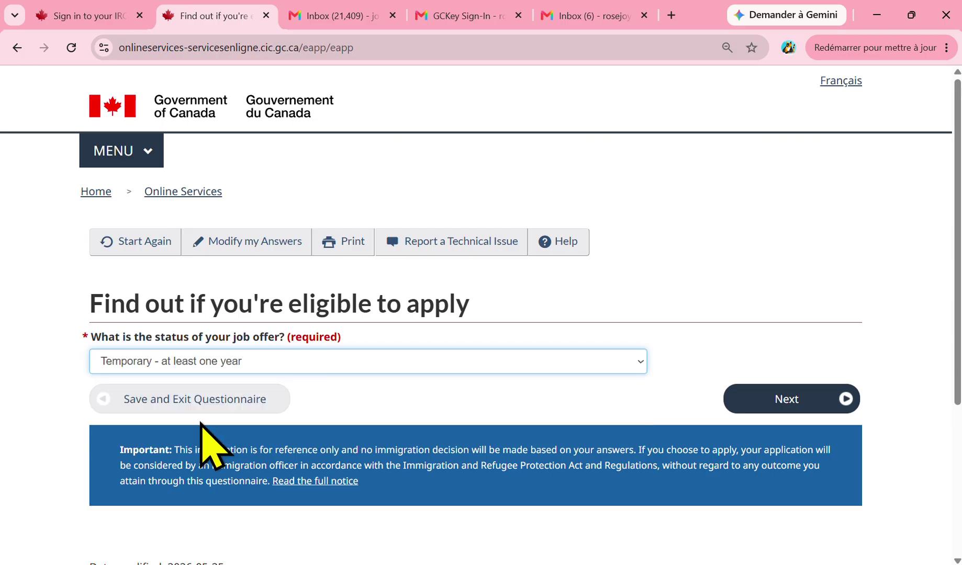
pyautogui.click(788, 400)
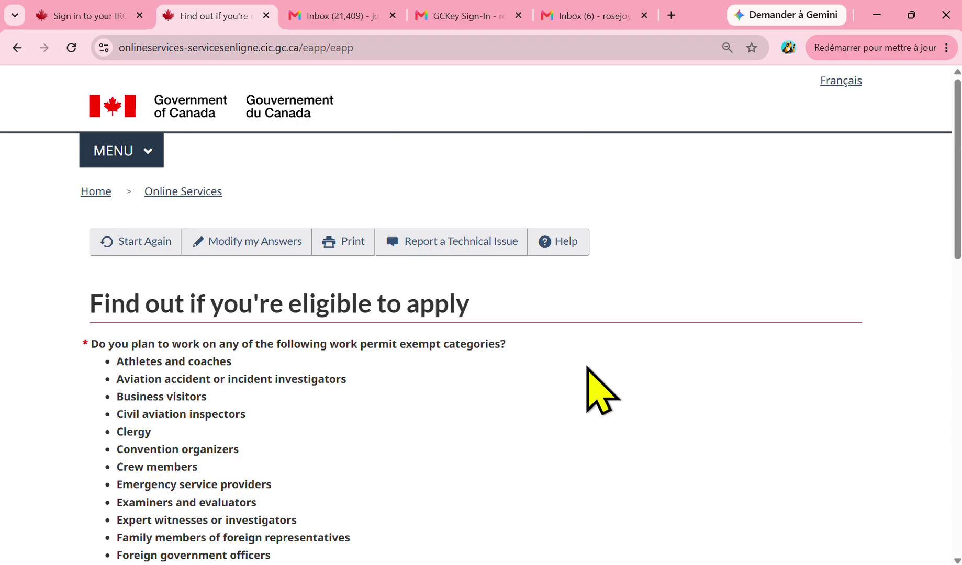
# - Answer No to planning to work in any of the listed work permit exempt categories
pyautogui.scroll(-3, 343, 343)
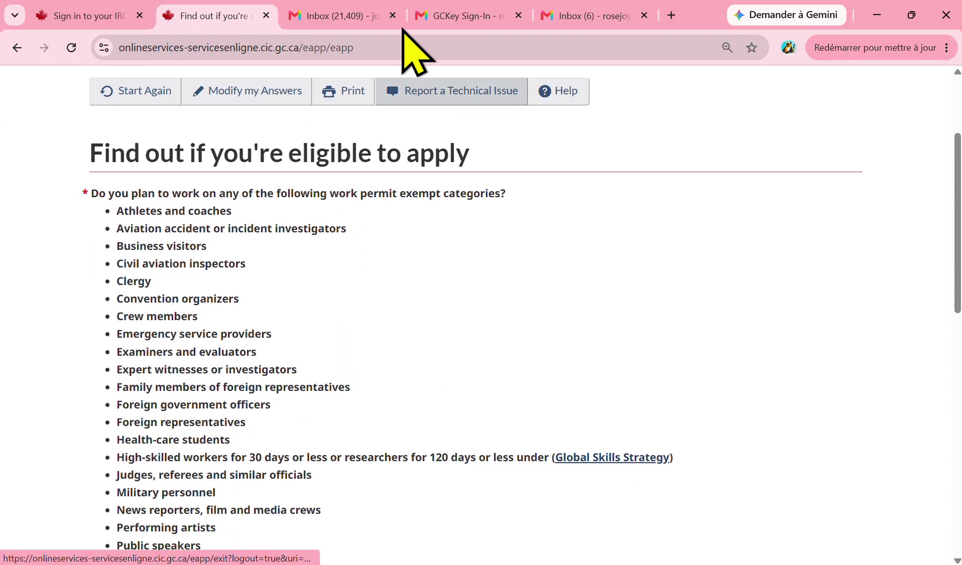
pyautogui.scroll(-2, 403, 30)
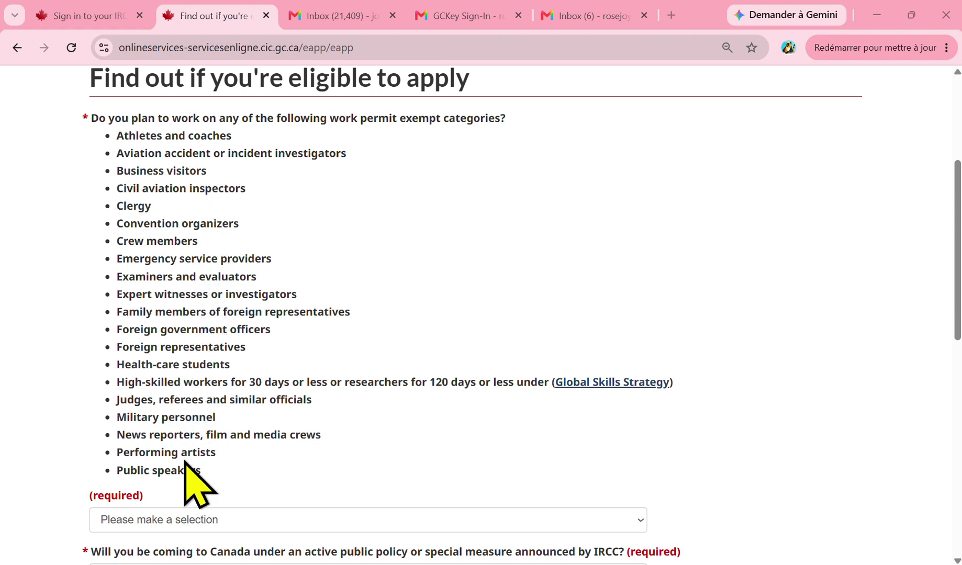
pyautogui.scroll(-3, 186, 455)
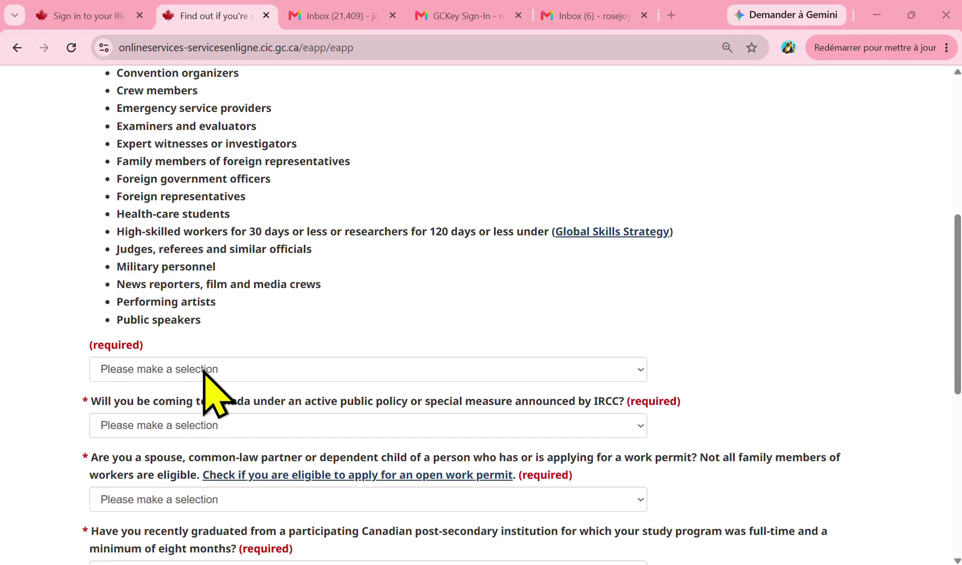
pyautogui.click(203, 370)
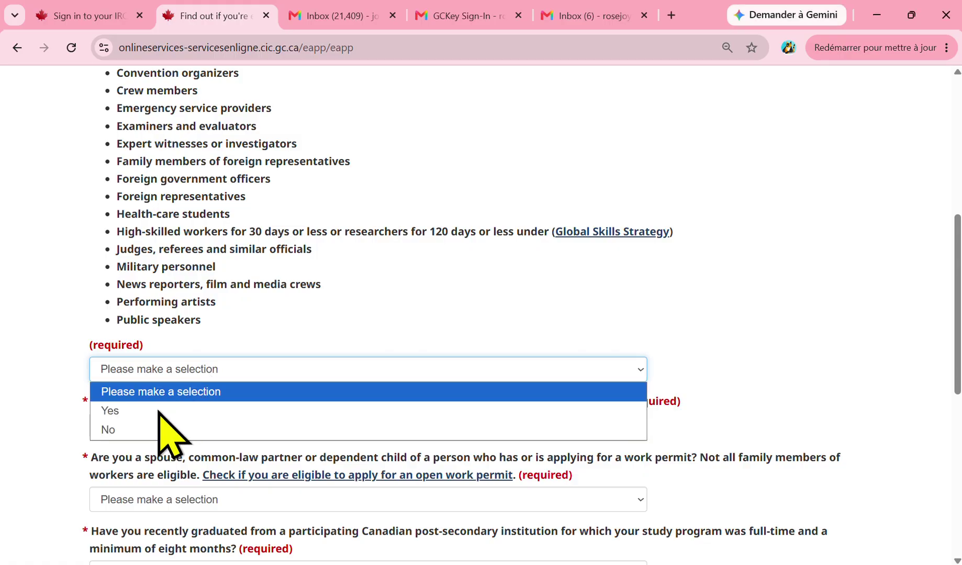
pyautogui.click(132, 430)
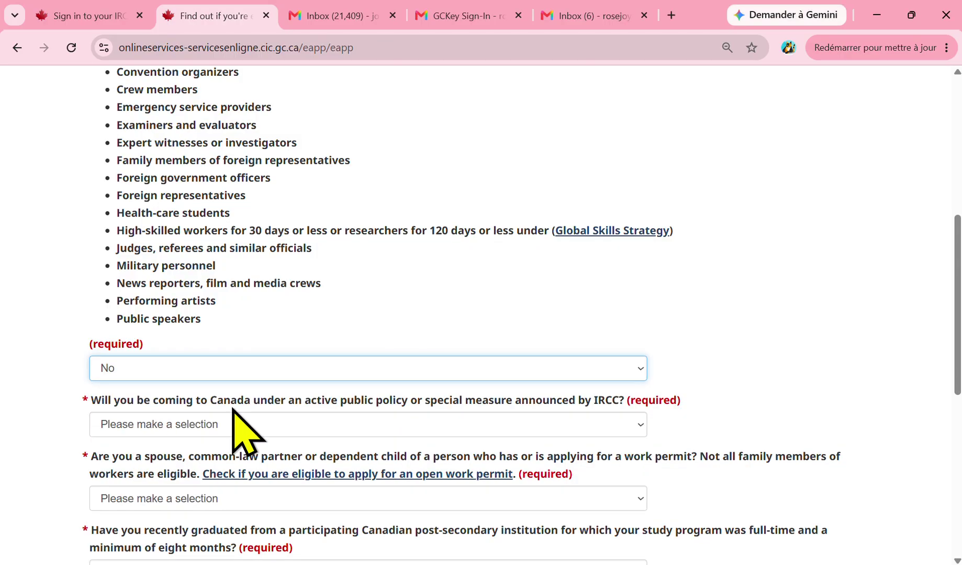
# - Answer No to being a family member of a work permit holder or applicant and No to recent Canadian graduation, and submit the answers
pyautogui.scroll(-4, 236, 429)
pyautogui.scroll(-2, 235, 403)
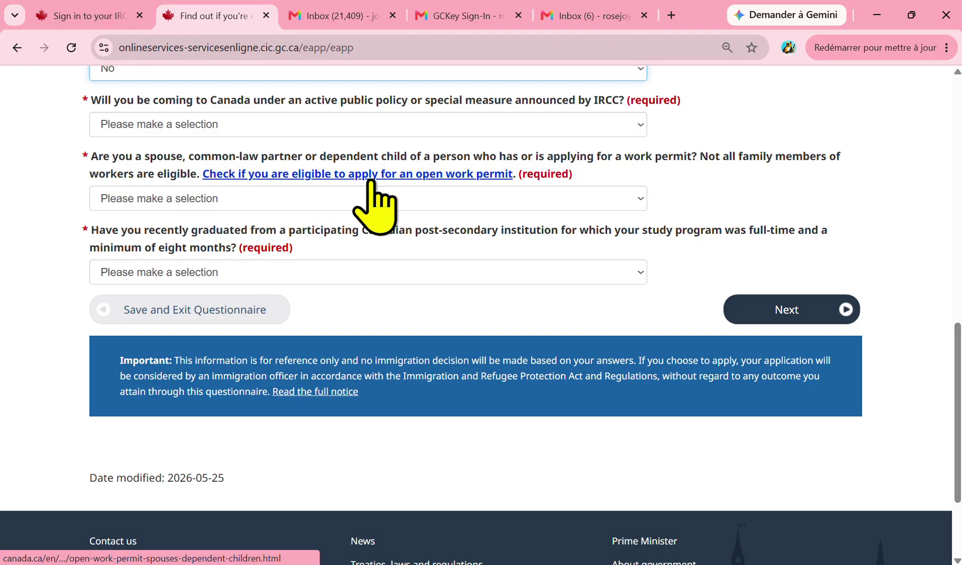
pyautogui.click(286, 200)
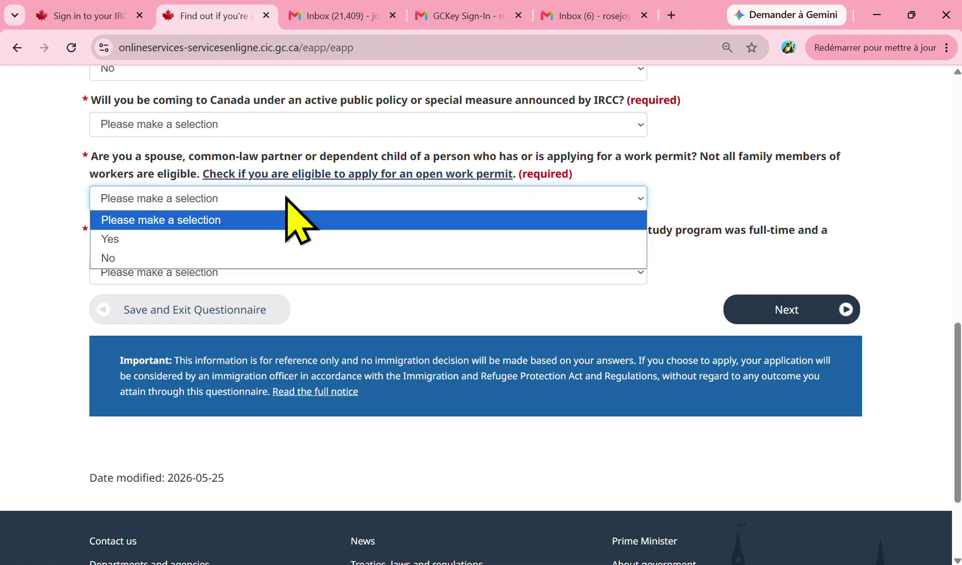
pyautogui.click(166, 258)
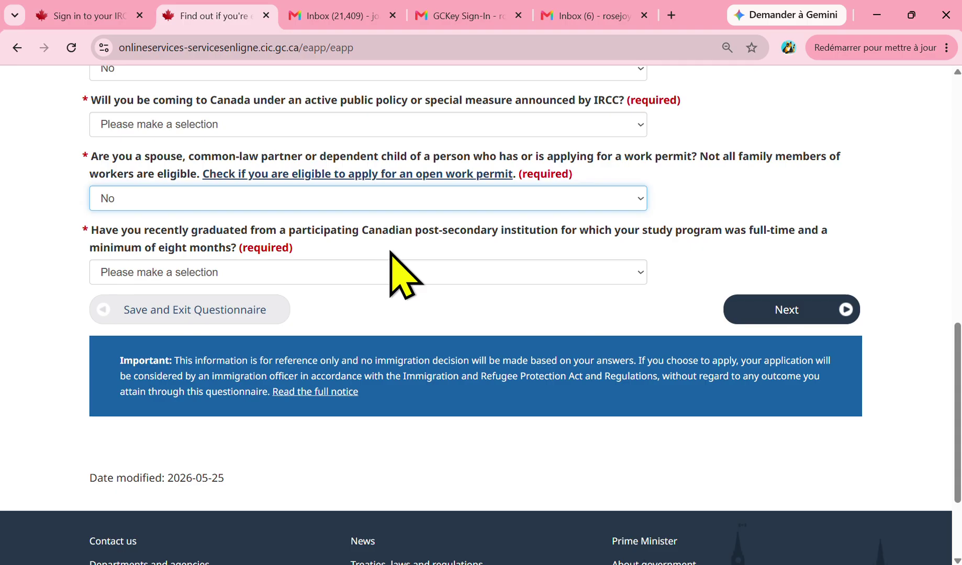
pyautogui.click(324, 271)
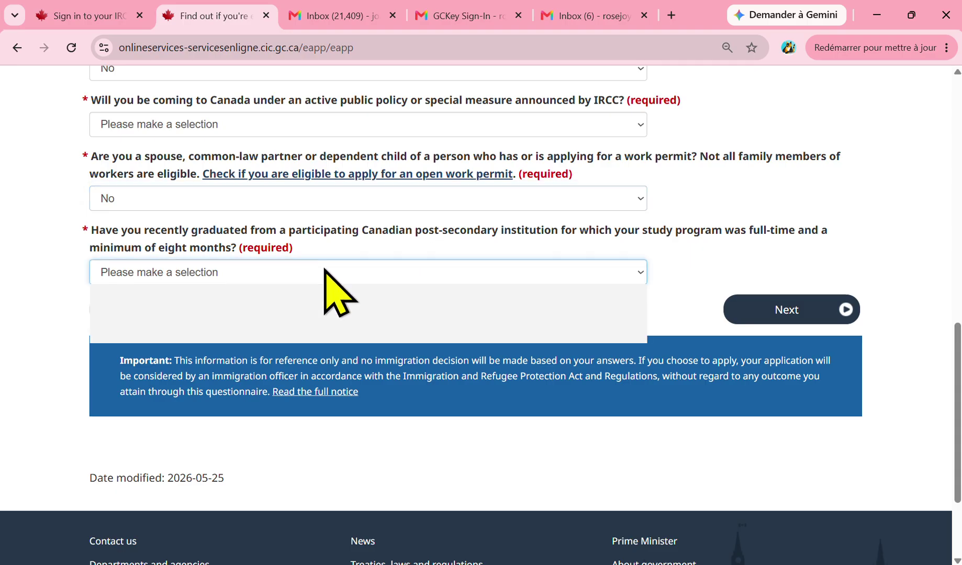
pyautogui.click(188, 331)
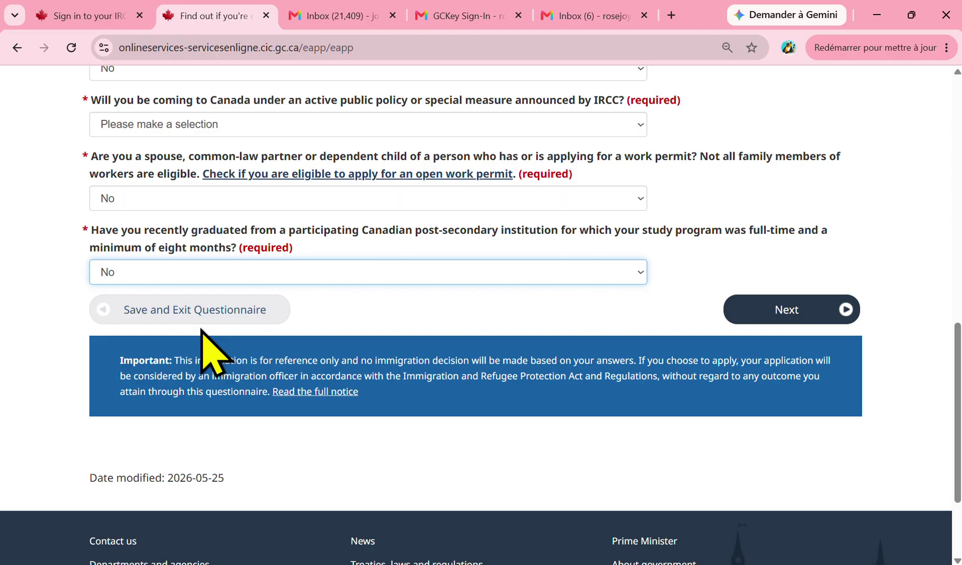
pyautogui.click(791, 313)
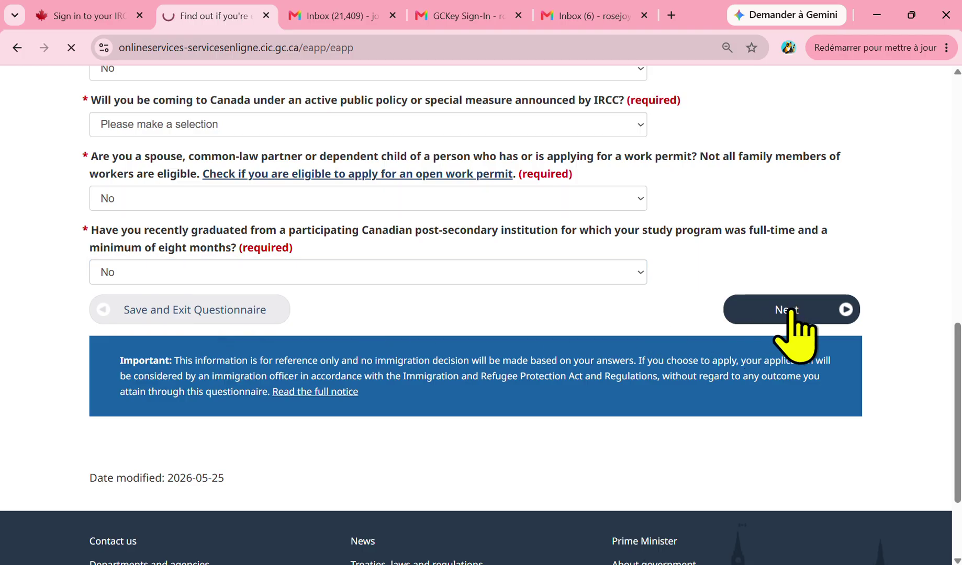
# - Answer No to coming to Canada under an active public policy or special measure announced by IRCC, and continue
pyautogui.scroll(-1, 326, 297)
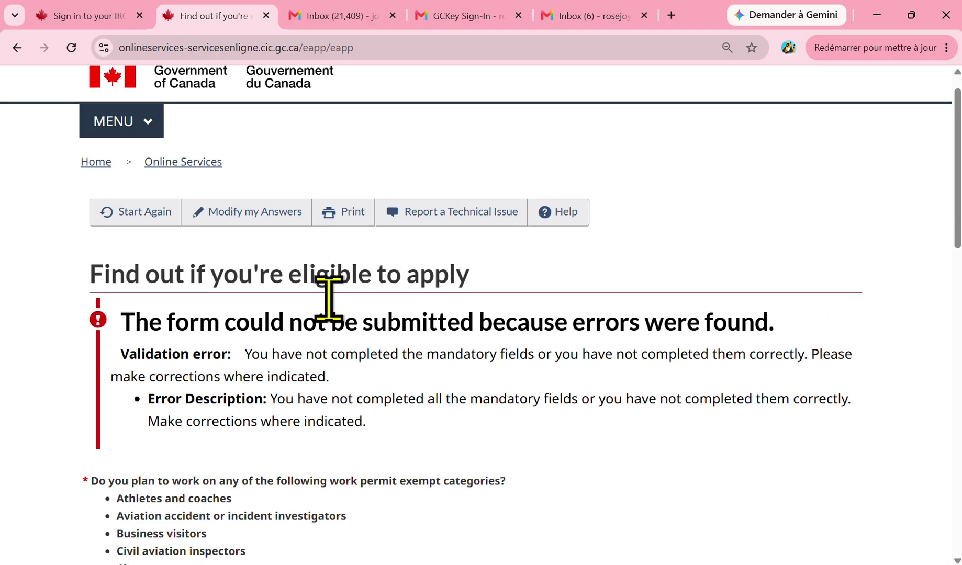
pyautogui.scroll(-1, 331, 296)
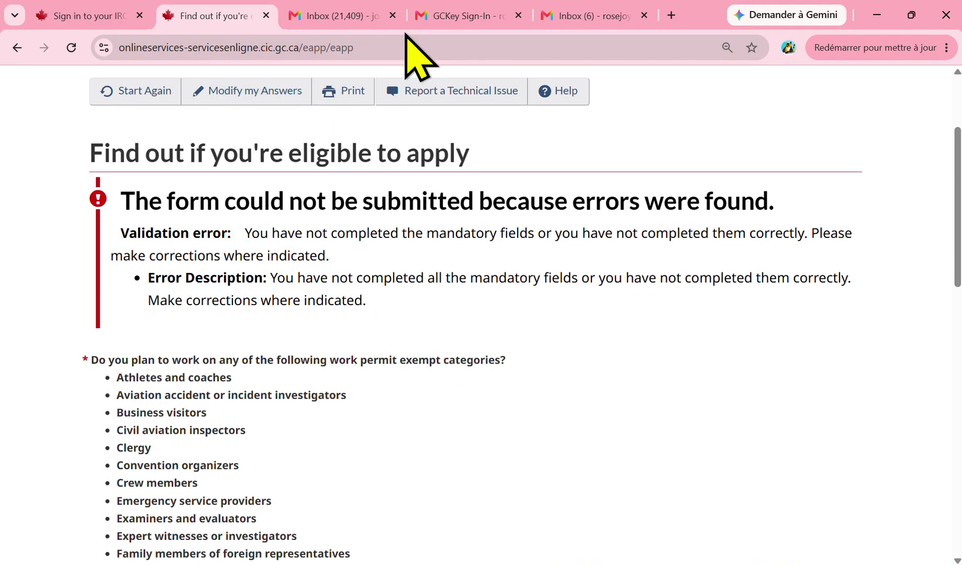
pyautogui.scroll(-4, 397, 166)
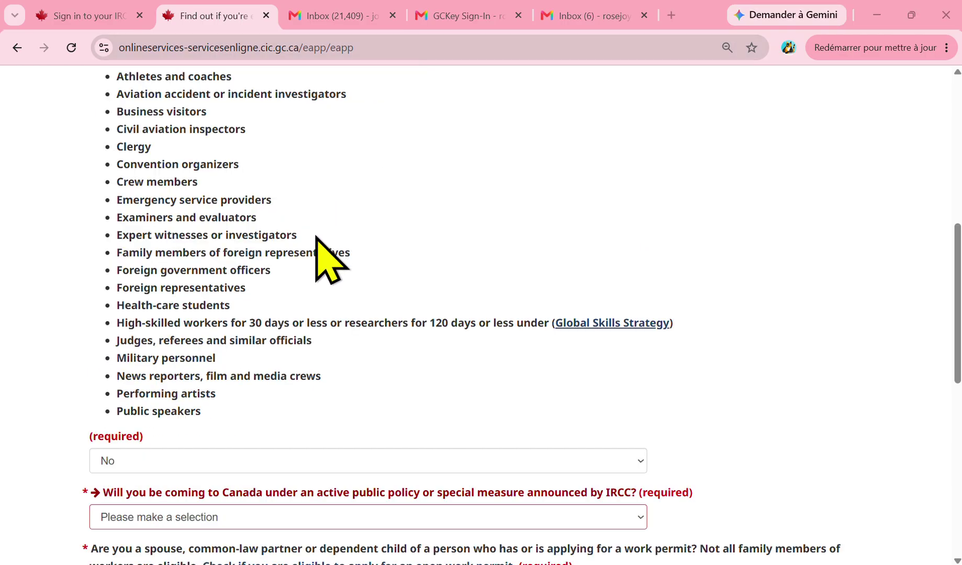
pyautogui.scroll(4, 322, 246)
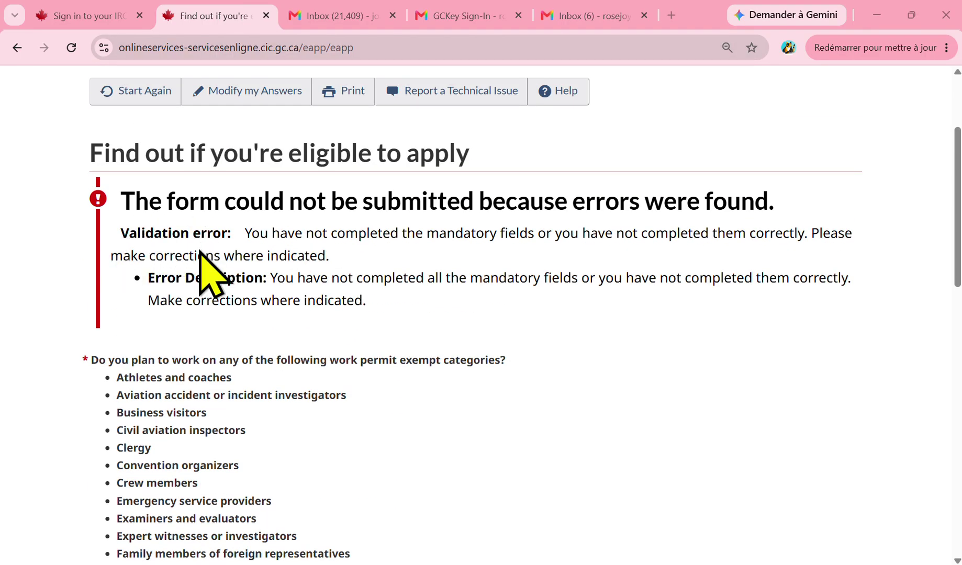
pyautogui.scroll(-10, 220, 304)
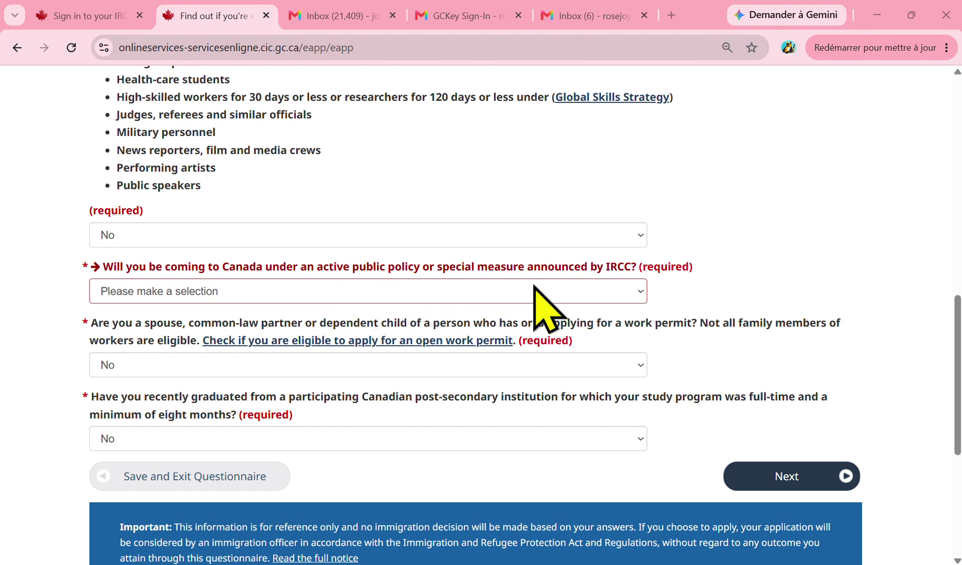
pyautogui.click(609, 291)
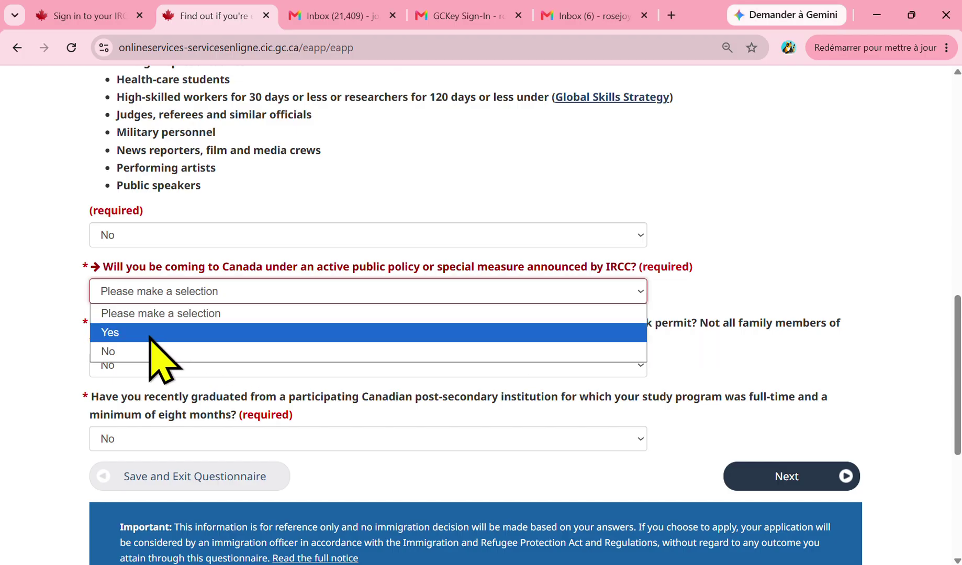
pyautogui.click(131, 354)
pyautogui.scroll(-1, 309, 372)
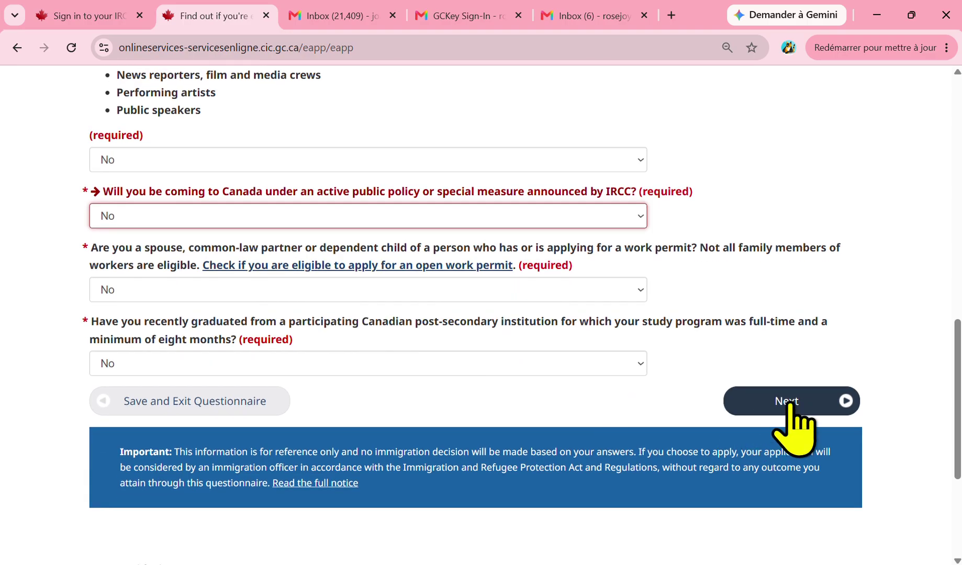
pyautogui.click(790, 406)
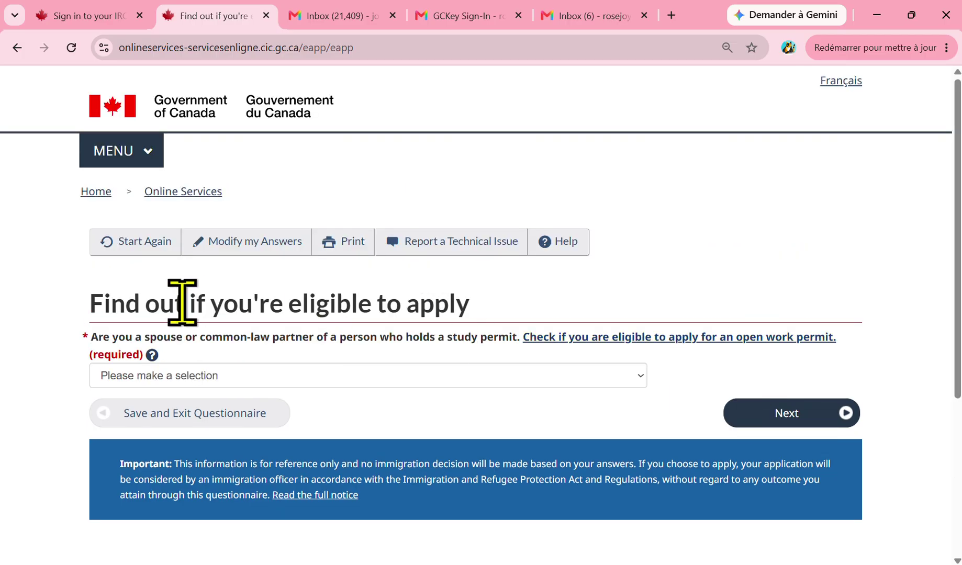
# - Answer No to being a spouse or common-law partner of a study permit holder, and continue
pyautogui.scroll(-1, 281, 370)
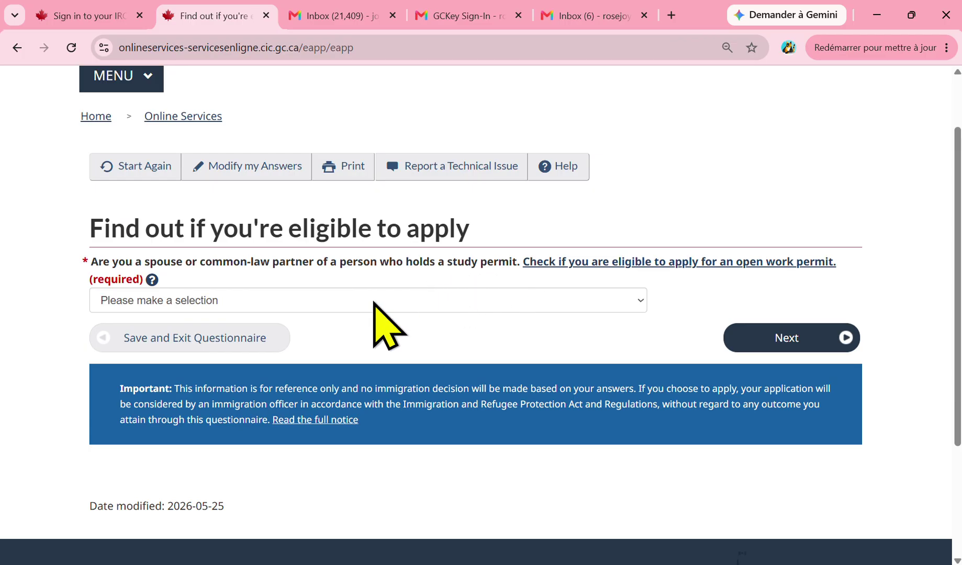
pyautogui.click(340, 300)
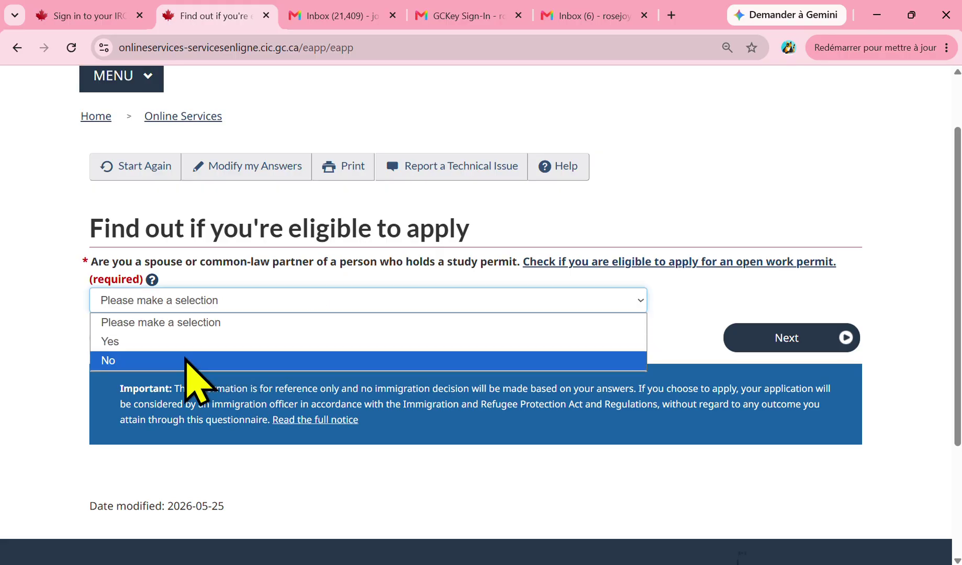
pyautogui.click(187, 361)
pyautogui.click(775, 336)
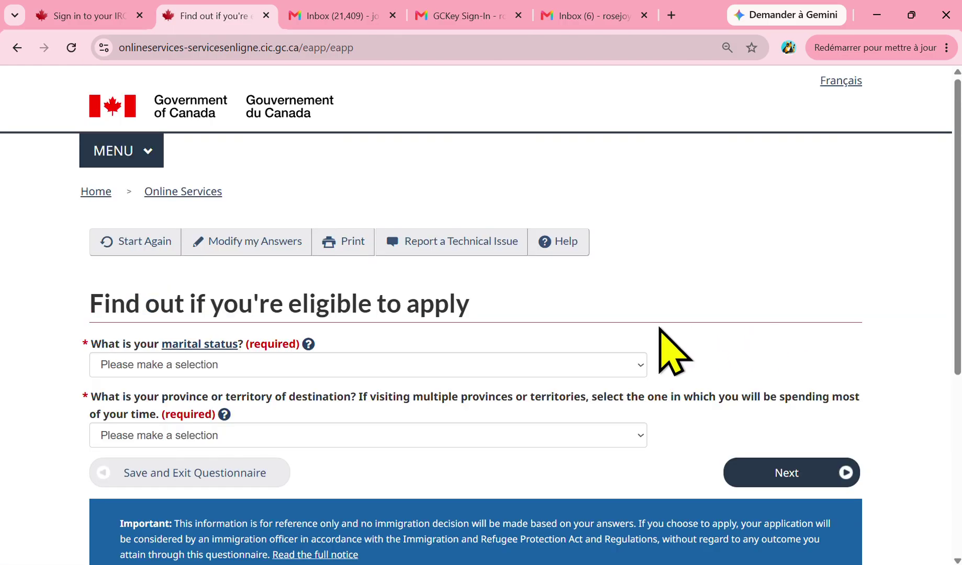
# - Set the marital status to Married and the destination province to Alberta, and continue to the eligibility results
pyautogui.scroll(-3, 256, 372)
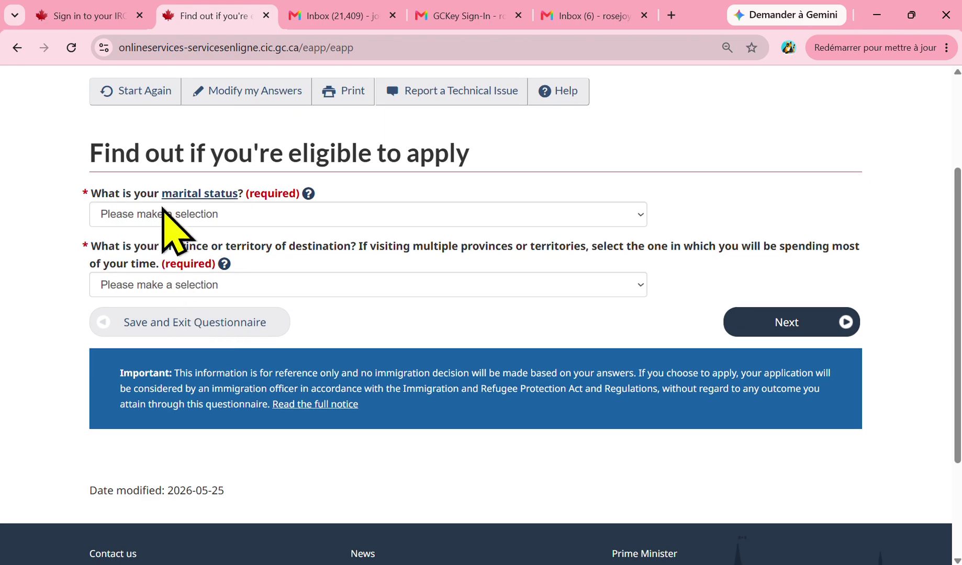
pyautogui.click(233, 212)
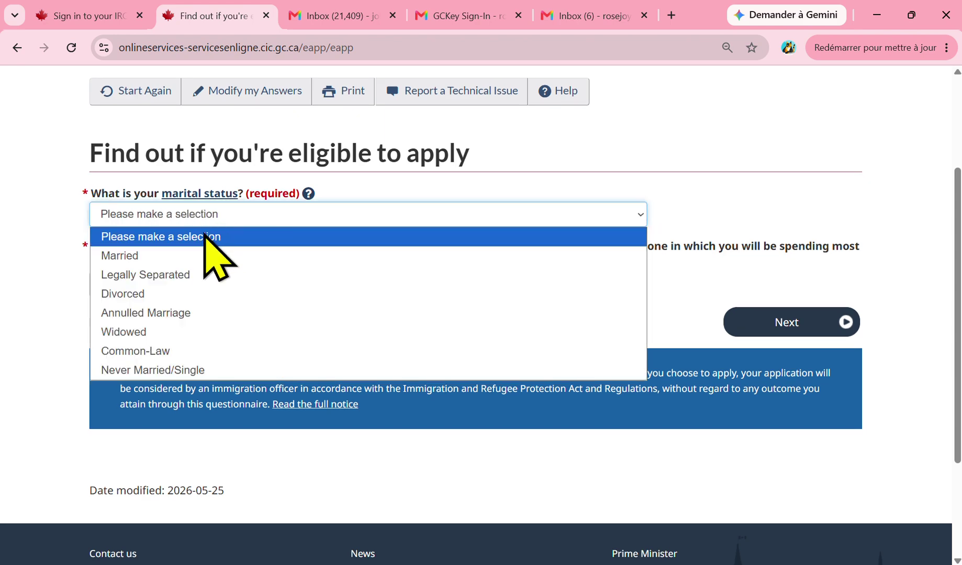
pyautogui.click(183, 256)
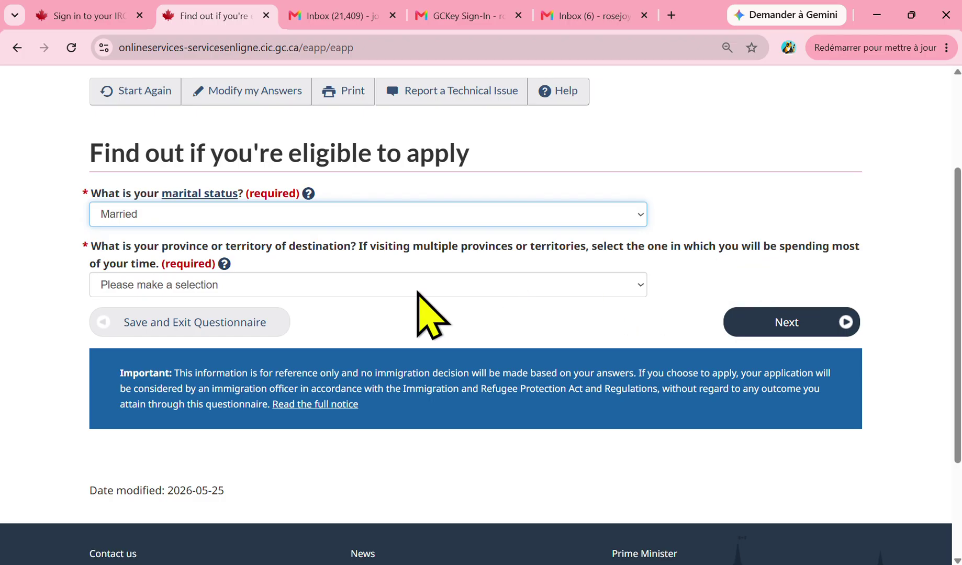
pyautogui.click(195, 285)
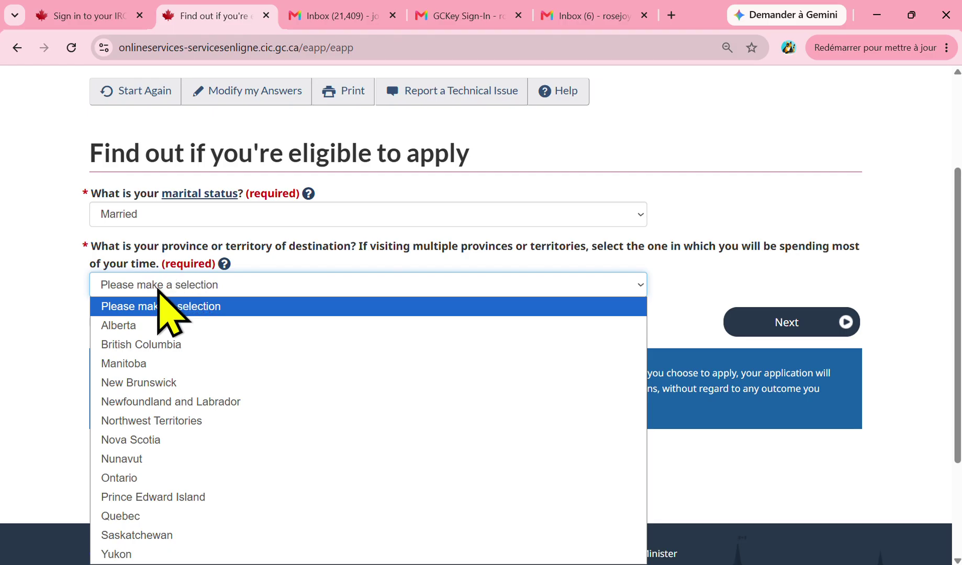
pyautogui.click(136, 328)
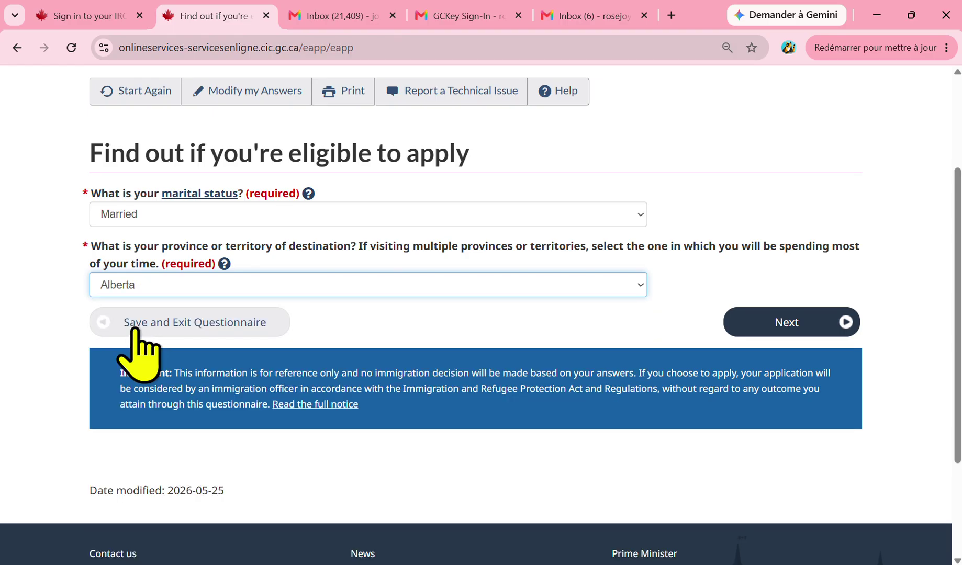
pyautogui.click(775, 316)
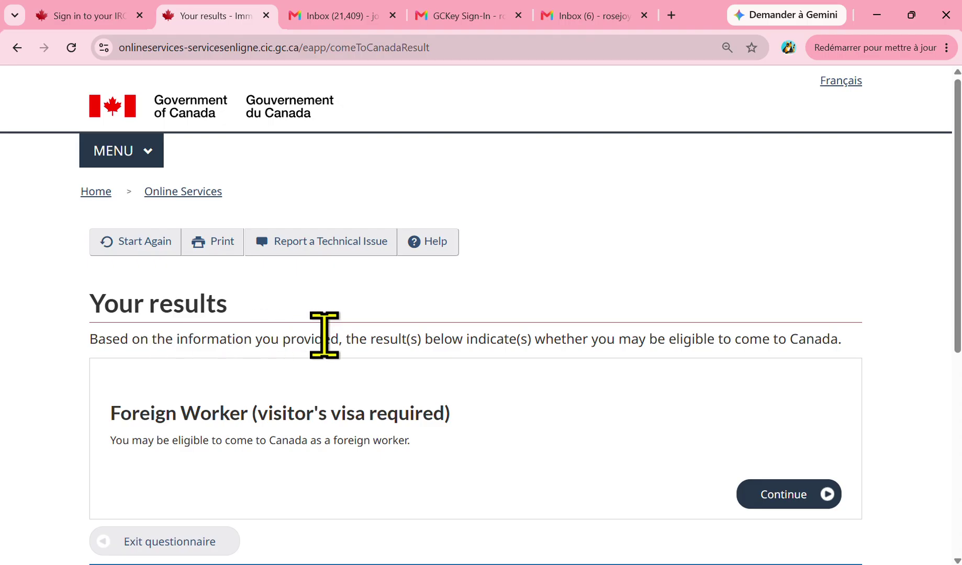
pyautogui.scroll(-1, 324, 335)
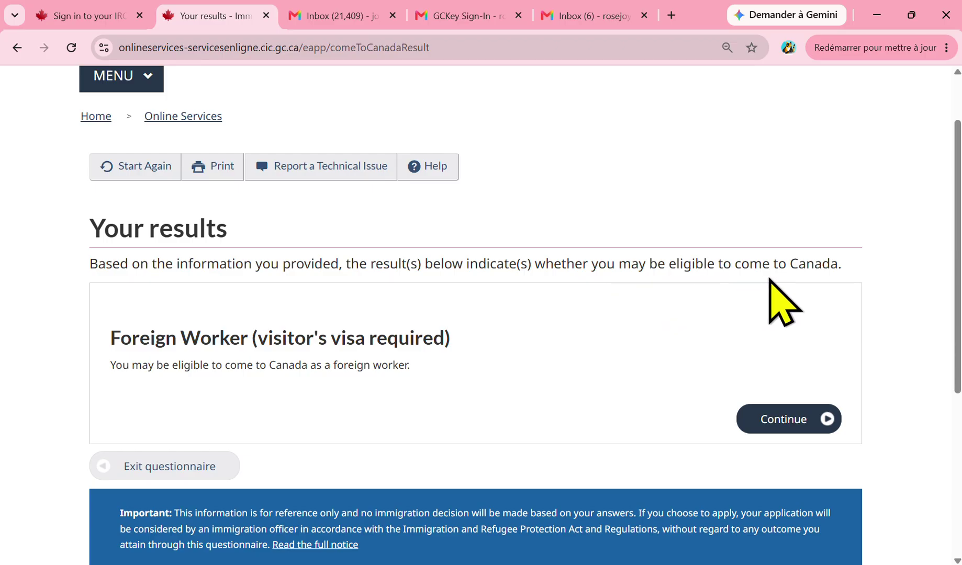
# - Continue with the Foreign Worker (visitor's visa required) result and proceed past the personal checklist introduction to its questions
pyautogui.scroll(-1, 230, 398)
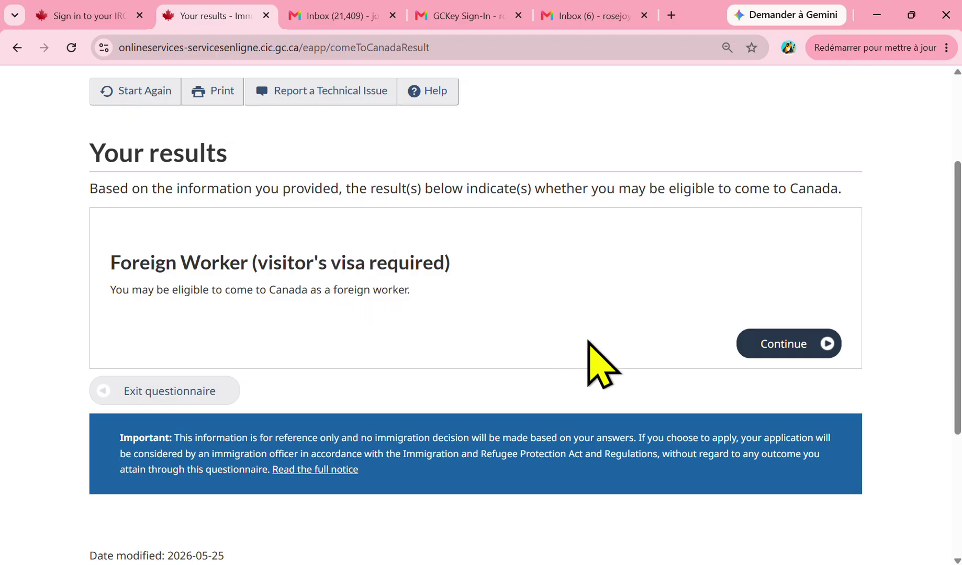
pyautogui.click(796, 345)
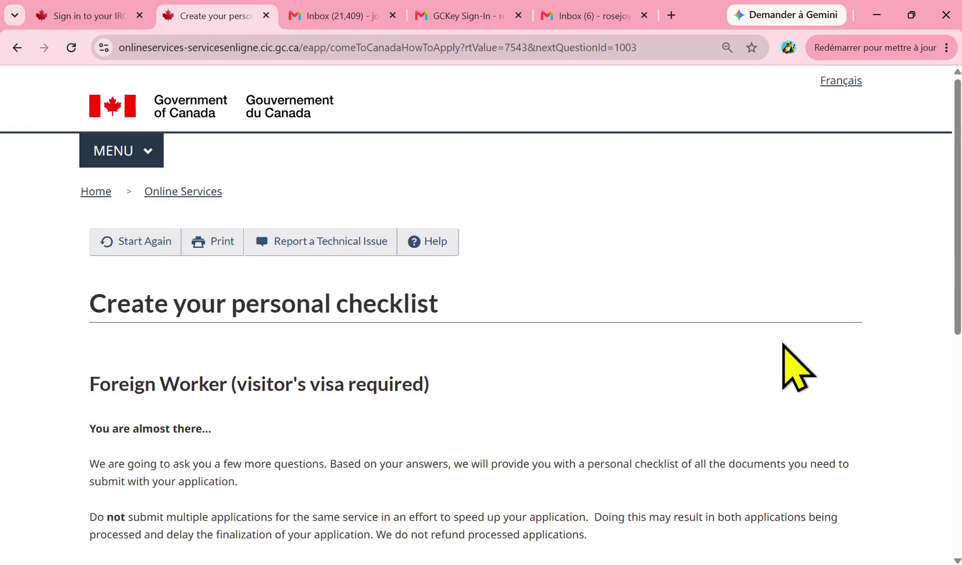
pyautogui.scroll(-4, 361, 370)
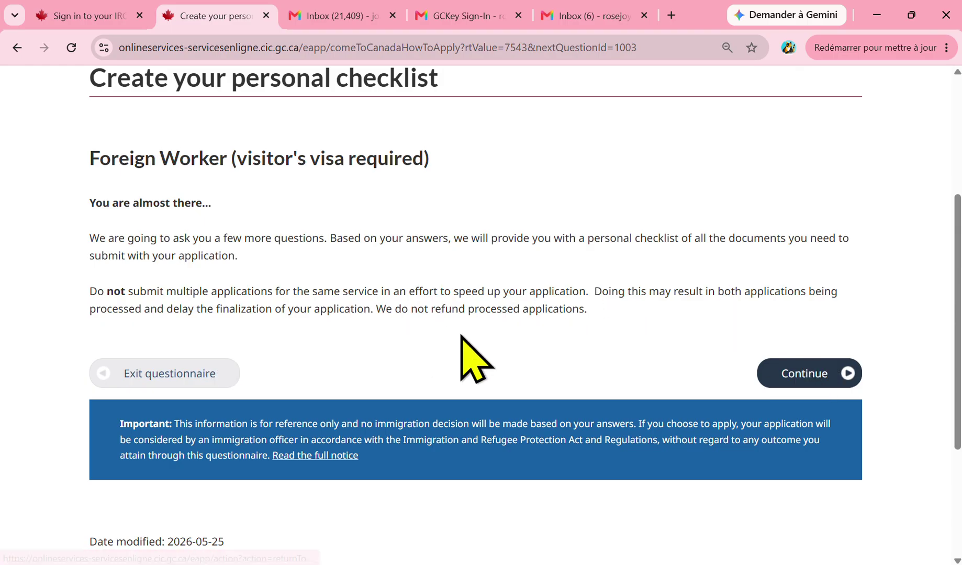
pyautogui.click(801, 376)
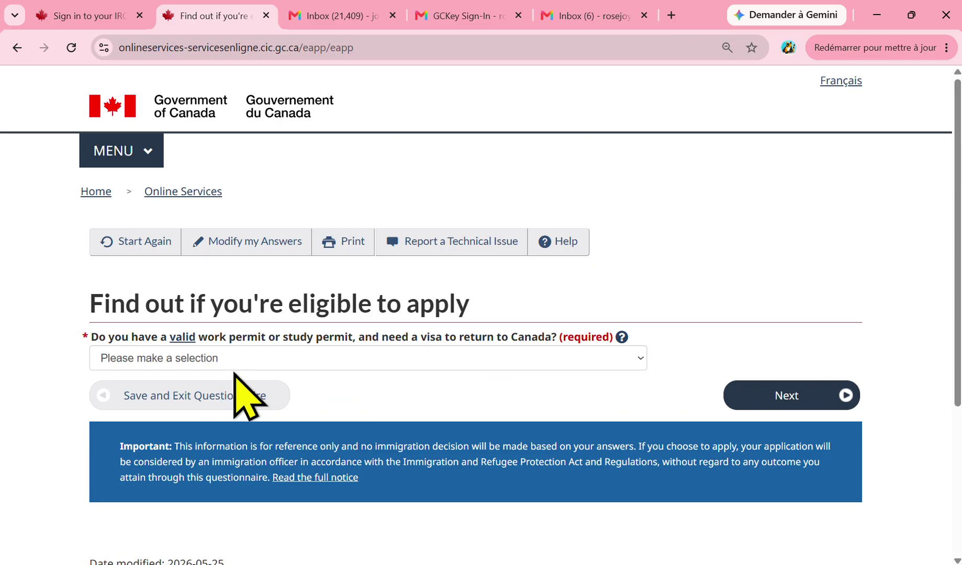
# - Answer No to having a valid work or study permit and needing a visa to return to Canada, and continue
pyautogui.scroll(-1, 262, 406)
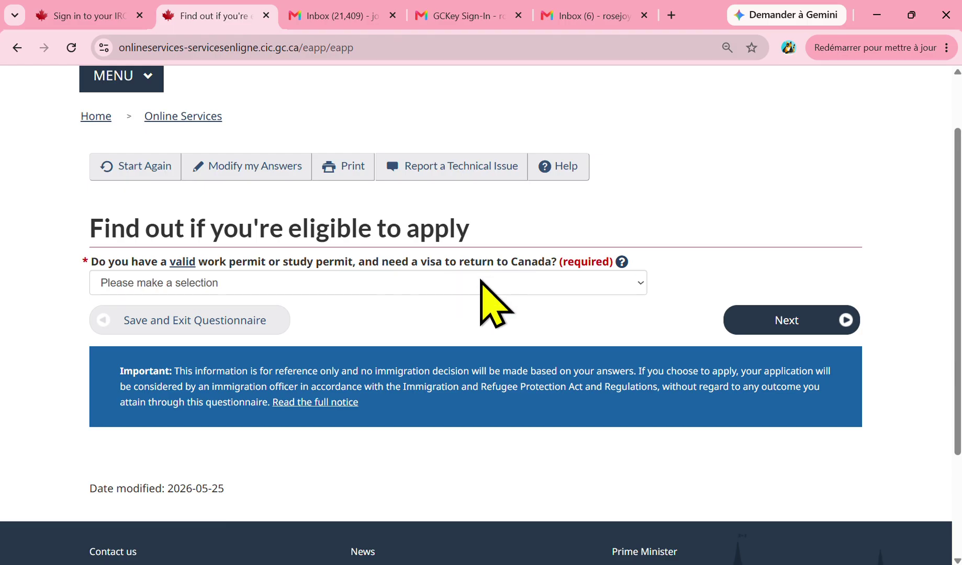
pyautogui.click(464, 281)
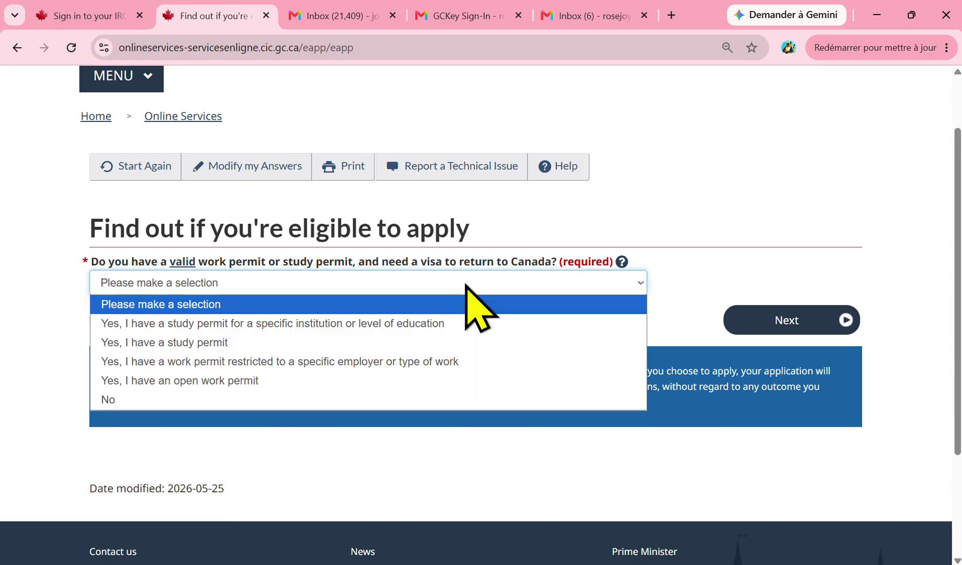
pyautogui.press('Escape')
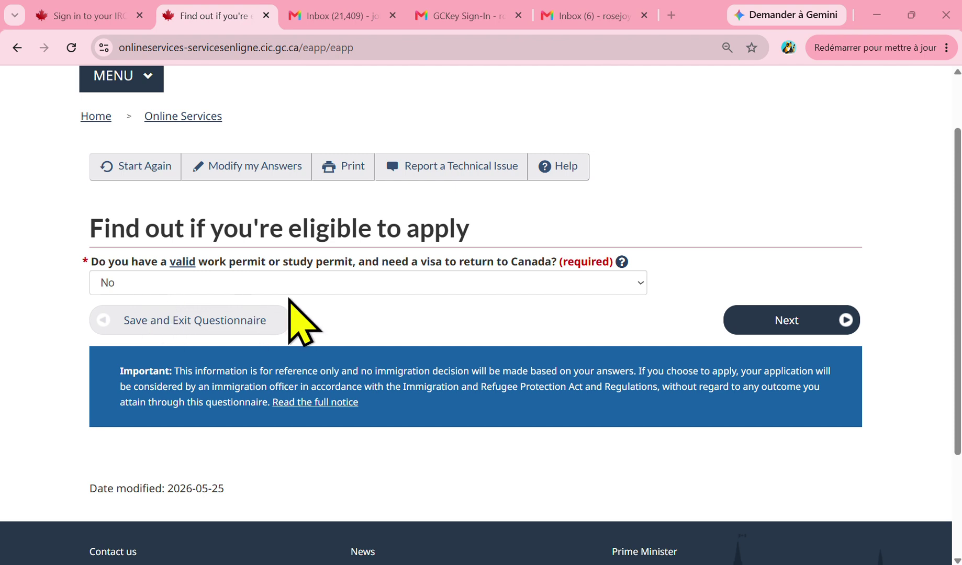
pyautogui.click(787, 317)
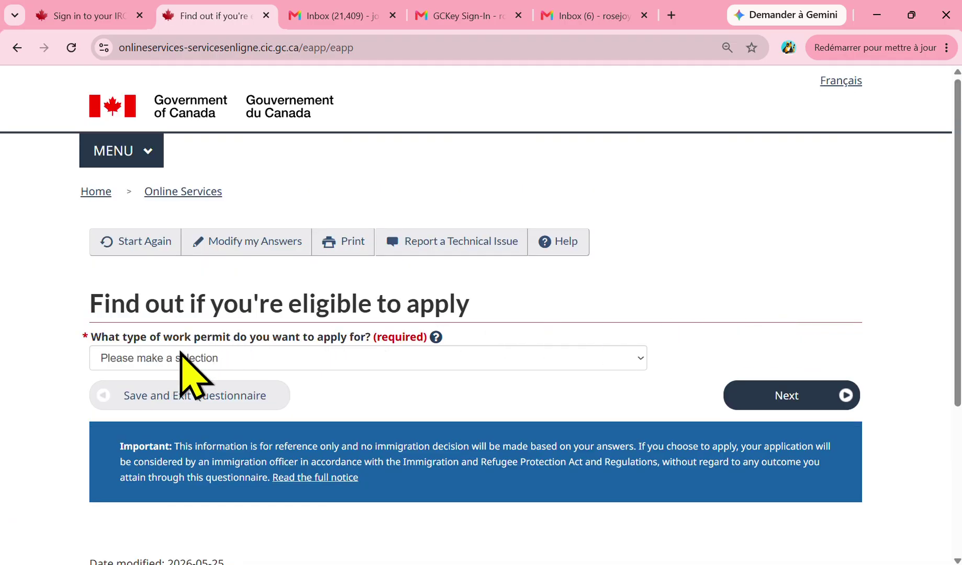
# - Choose "A work permit with a Labour Market Impact Assessment exemption" as the work permit type, and continue
pyautogui.click(349, 361)
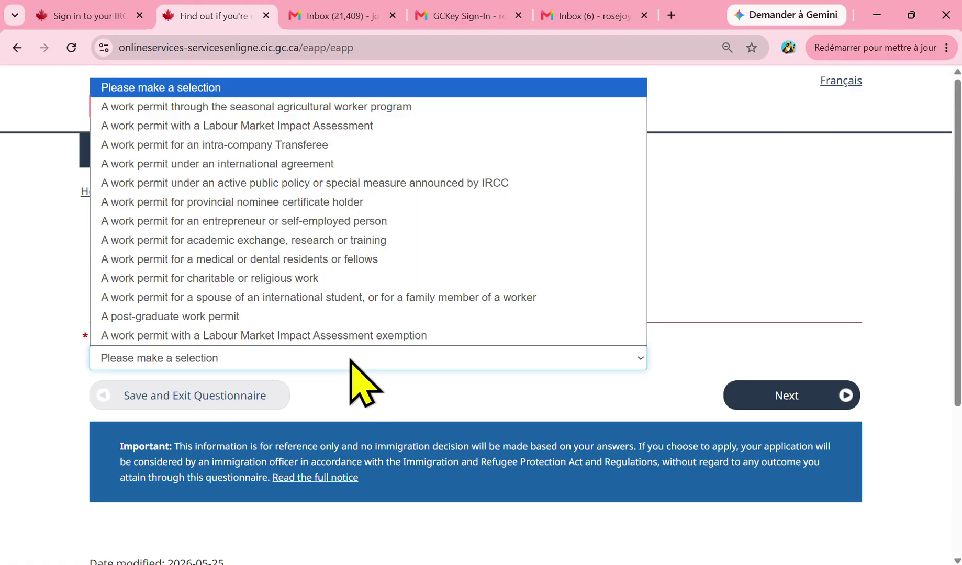
pyautogui.click(405, 24)
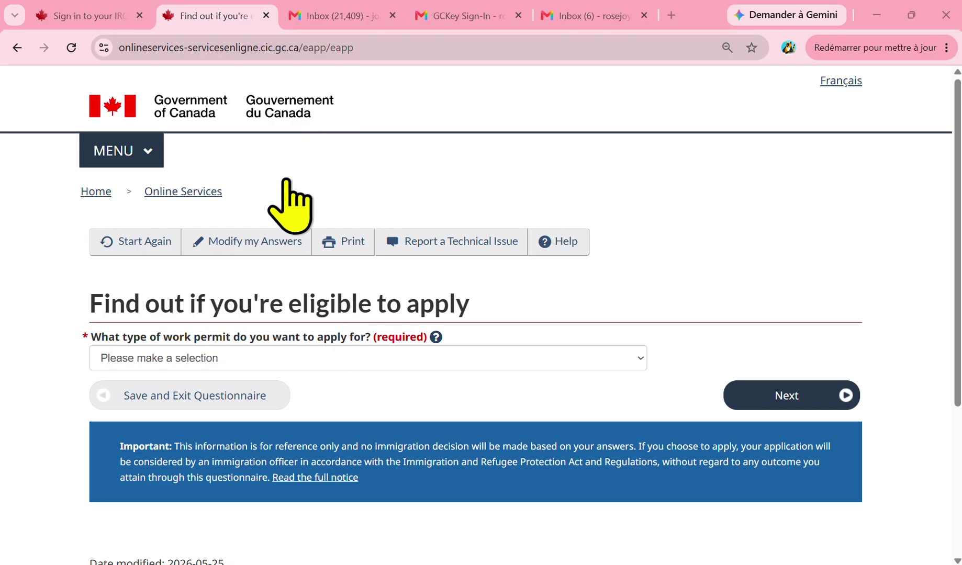
pyautogui.click(245, 365)
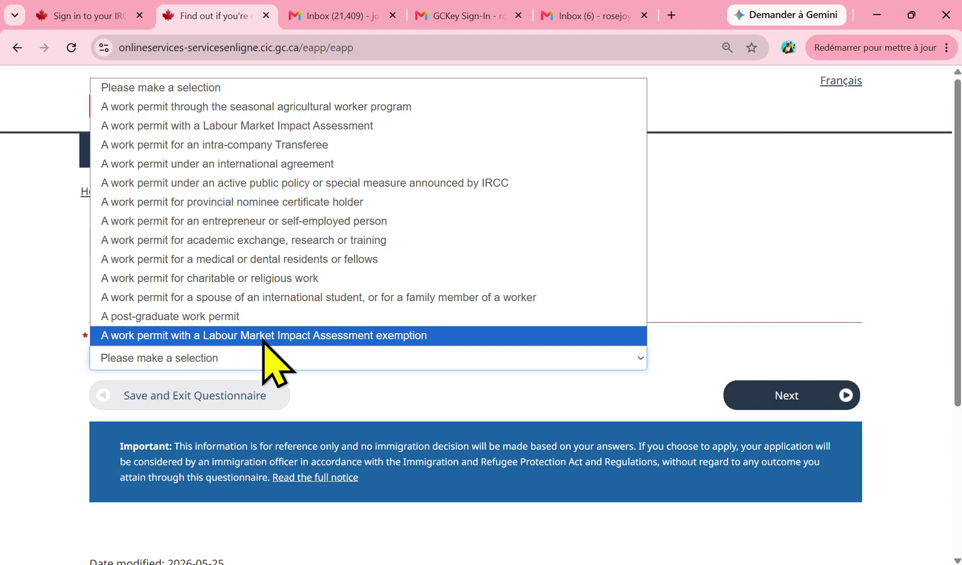
pyautogui.click(354, 336)
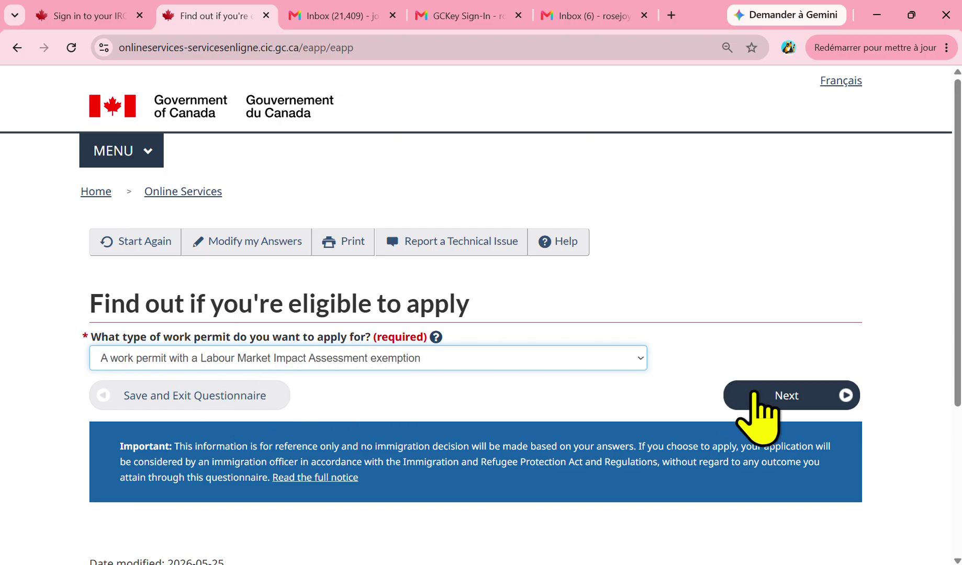
pyautogui.click(795, 404)
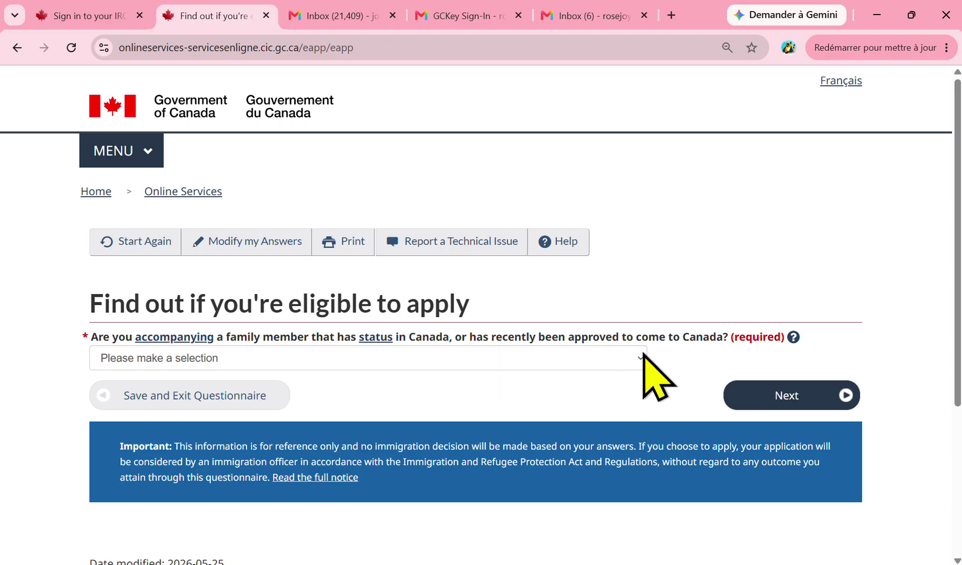
# - Answer No to accompanying a family member with status in Canada and No to any criminal offence, continuing after each answer
pyautogui.click(622, 358)
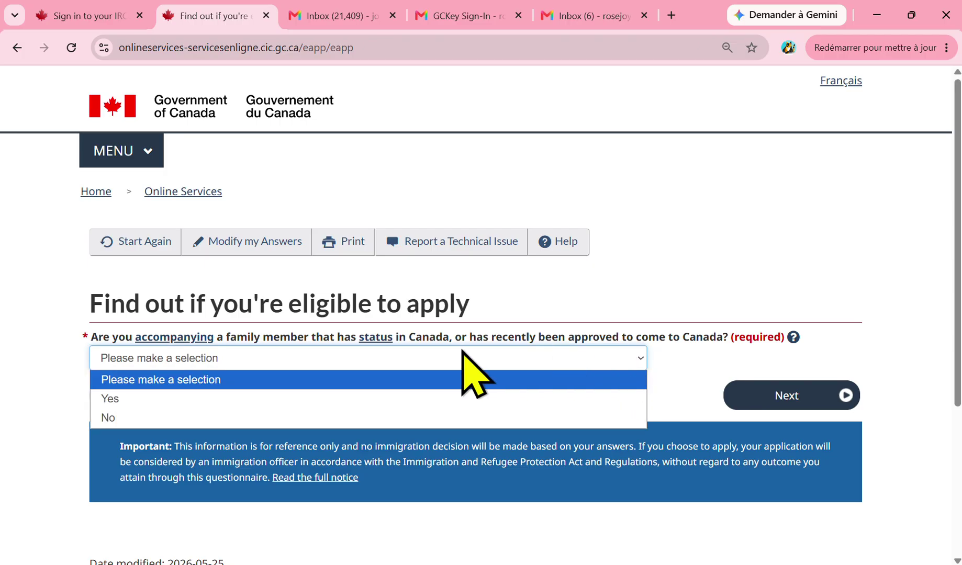
pyautogui.click(152, 419)
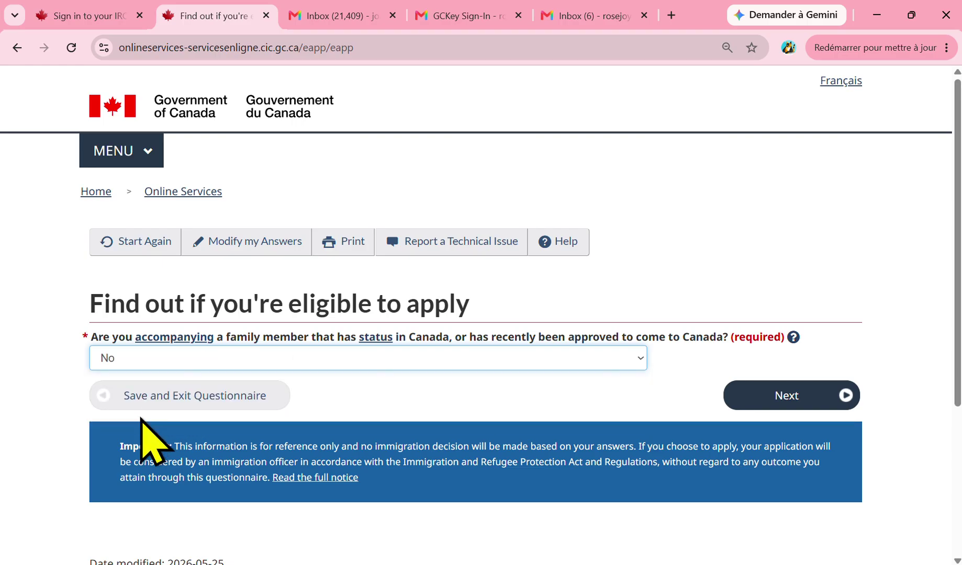
pyautogui.click(781, 391)
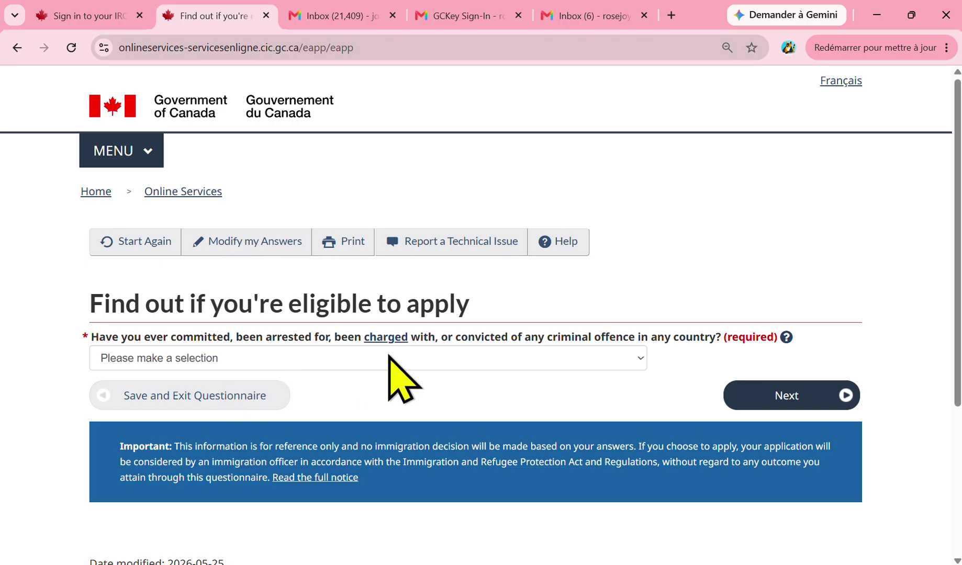
pyautogui.click(434, 358)
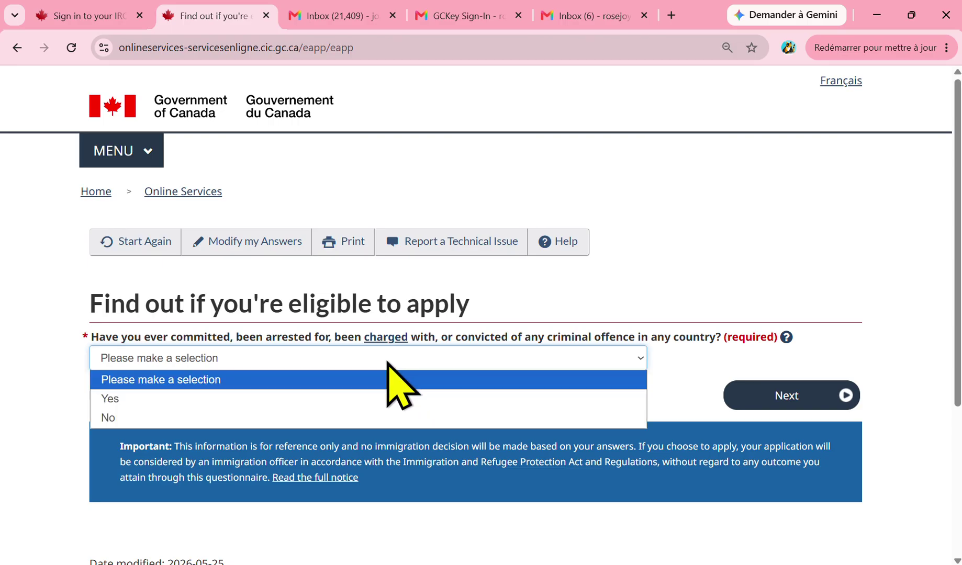
pyautogui.click(207, 418)
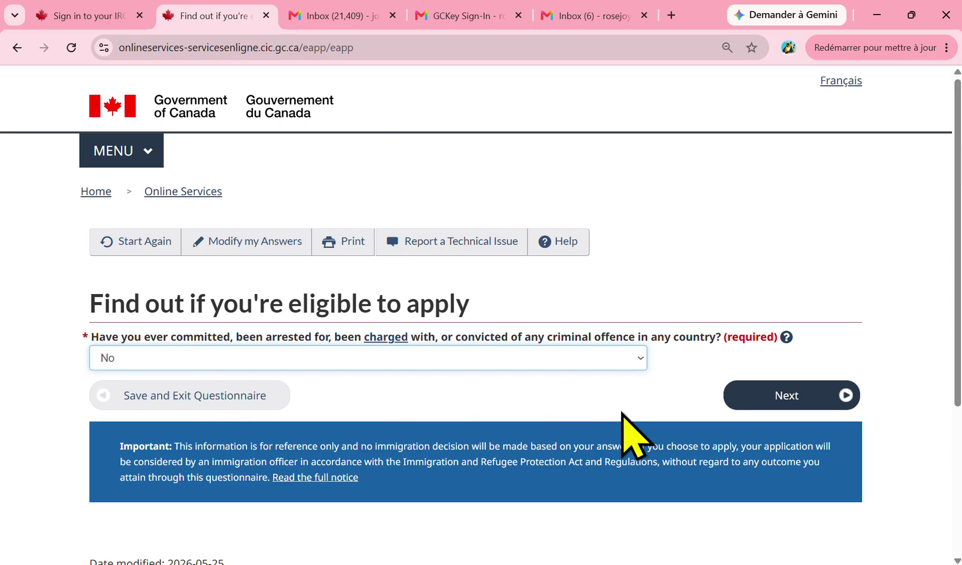
pyautogui.click(774, 401)
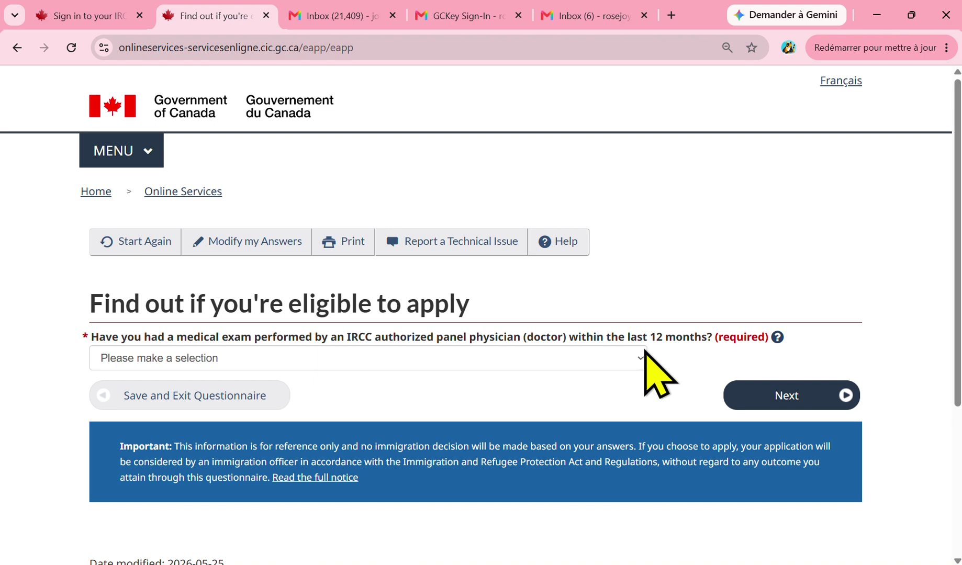
# - Answer No to a recent IRCC medical exam and No to six consecutive months in a designated country, continuing after each
pyautogui.click(583, 359)
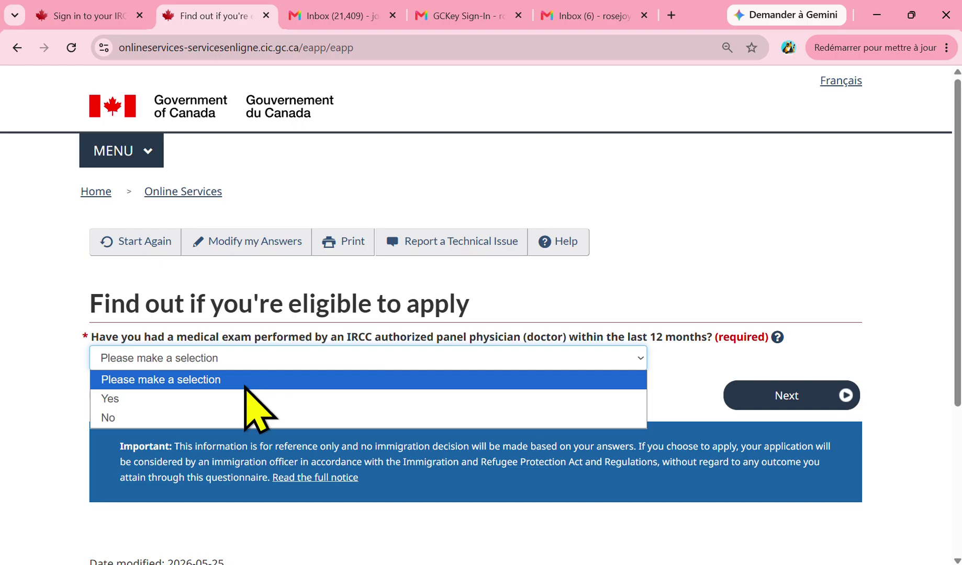
pyautogui.click(170, 417)
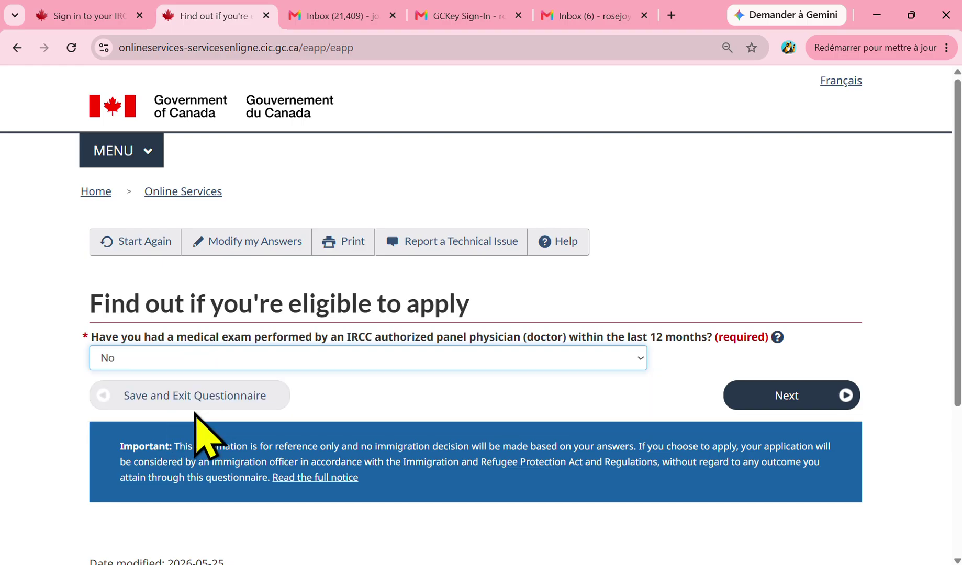
pyautogui.click(776, 398)
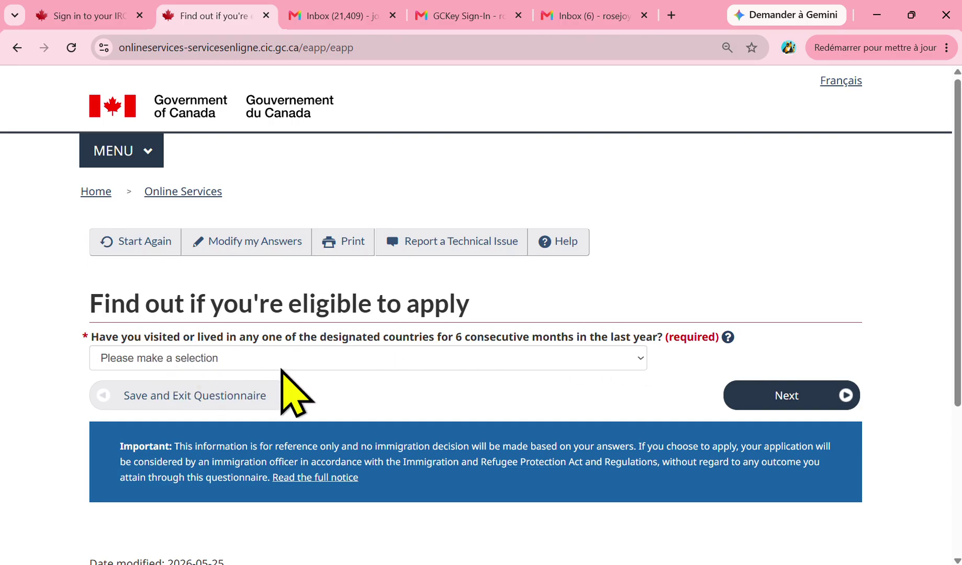
pyautogui.click(347, 358)
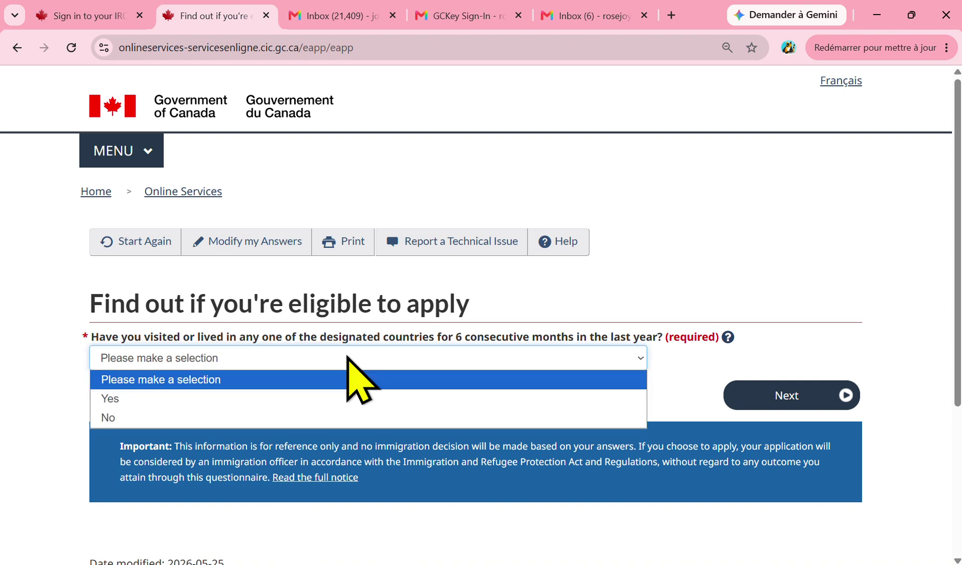
pyautogui.click(149, 418)
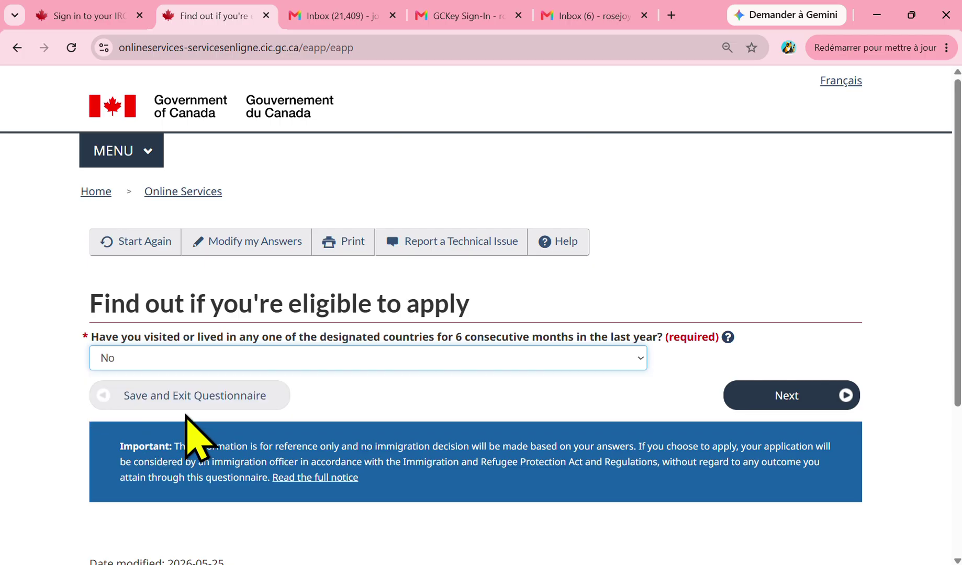
pyautogui.click(790, 396)
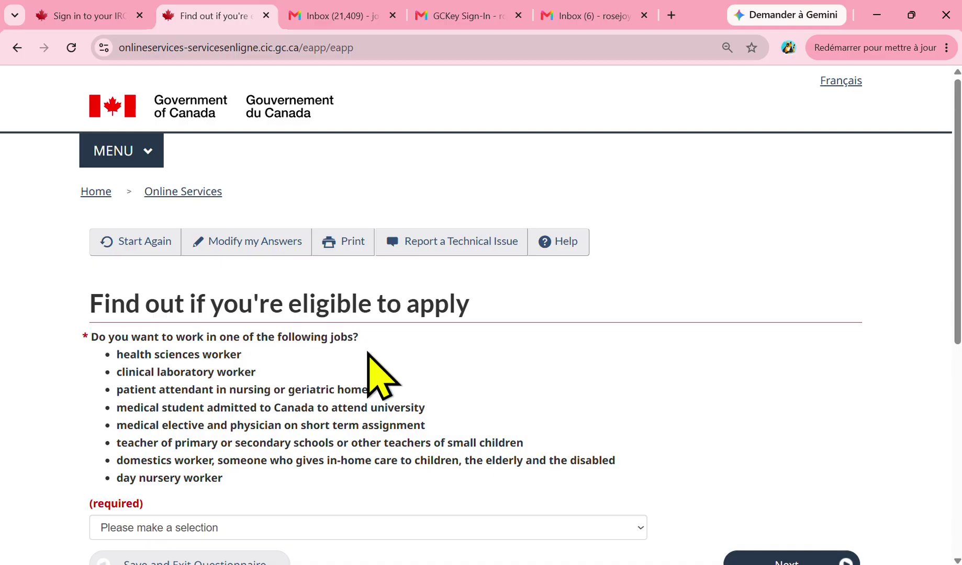
# - Answer Yes to wanting to work in one of the listed health, teaching or care jobs, and continue past the medical exam notice
pyautogui.scroll(-1, 362, 398)
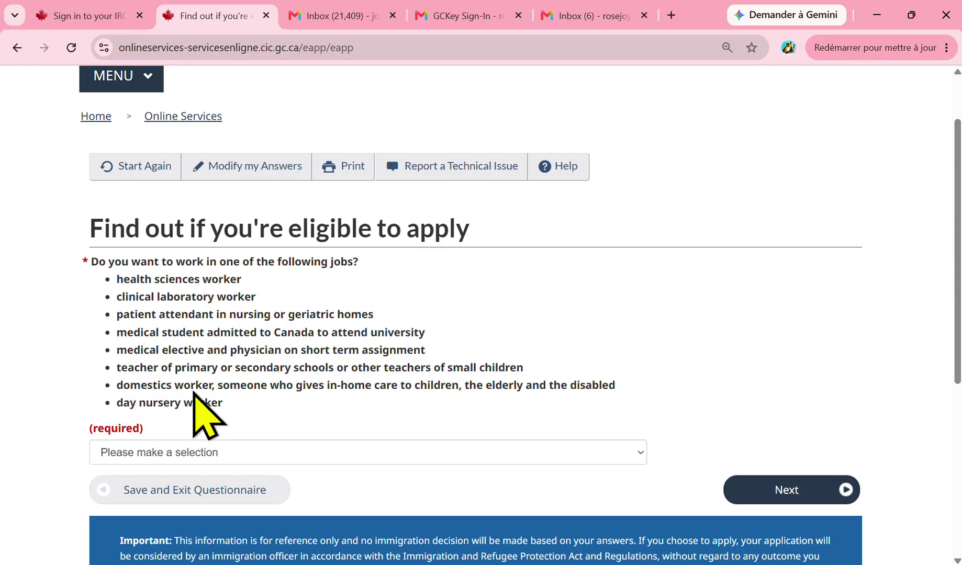
pyautogui.scroll(-1, 302, 393)
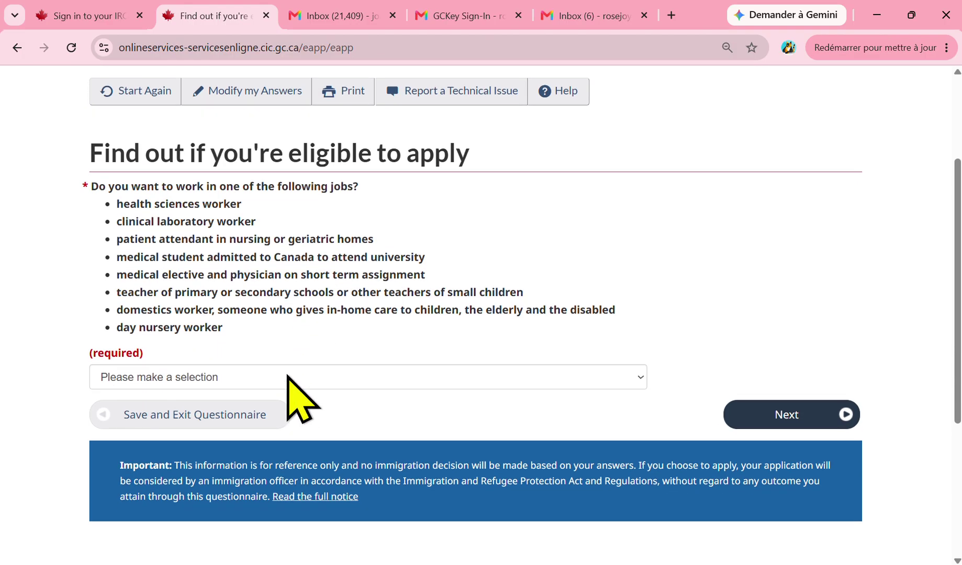
pyautogui.click(288, 375)
pyautogui.click(210, 419)
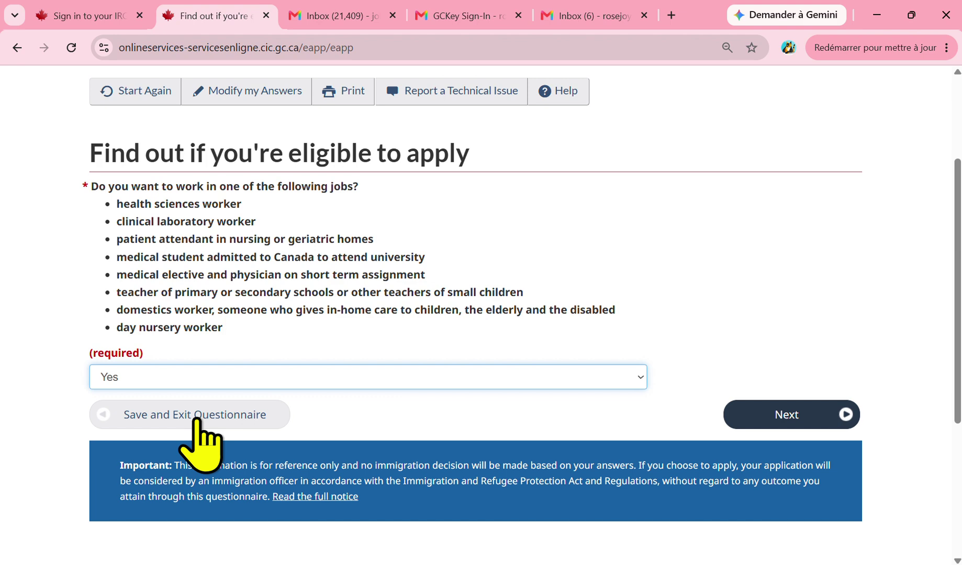
pyautogui.click(790, 415)
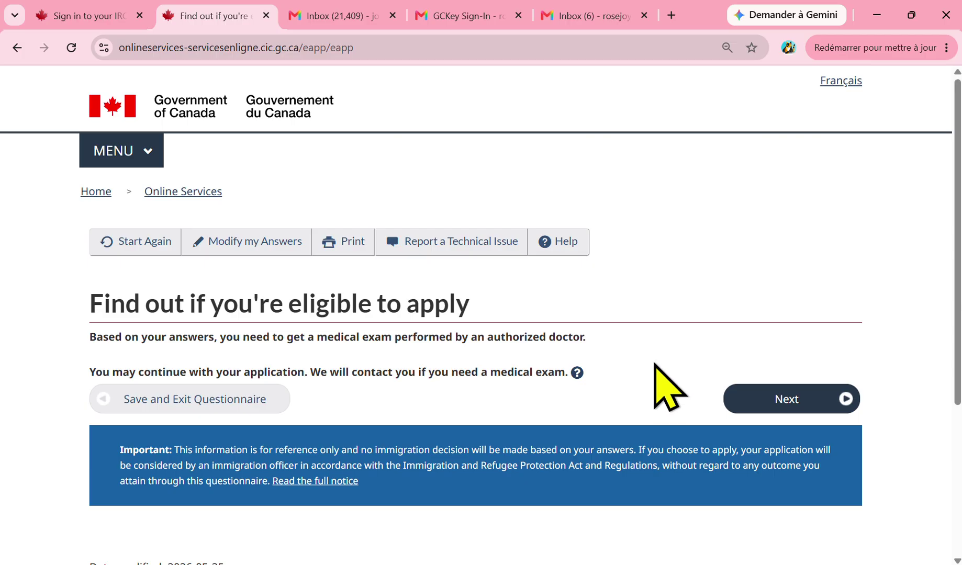
pyautogui.click(794, 391)
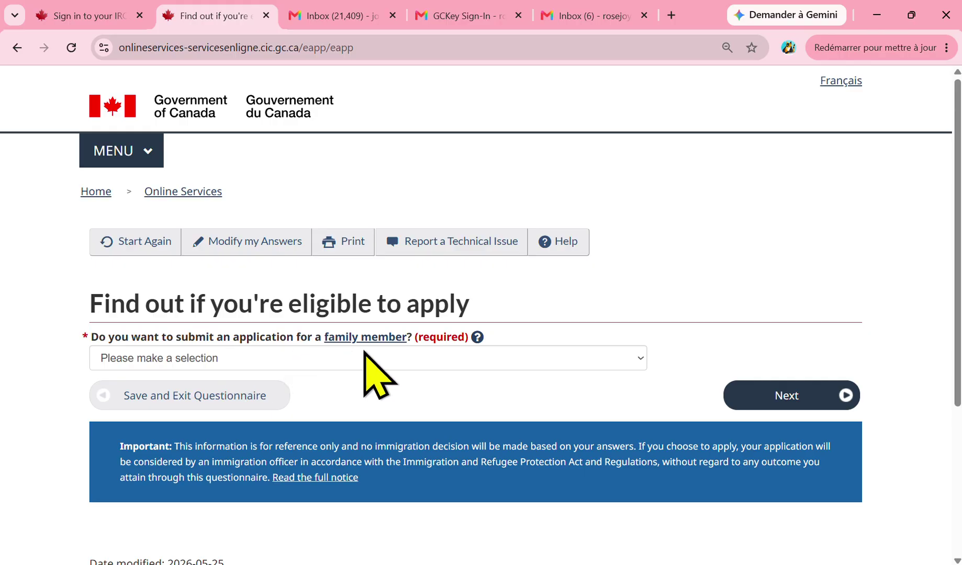
# - Answer No to submitting an application for a family member, and continue
pyautogui.click(391, 358)
pyautogui.click(203, 419)
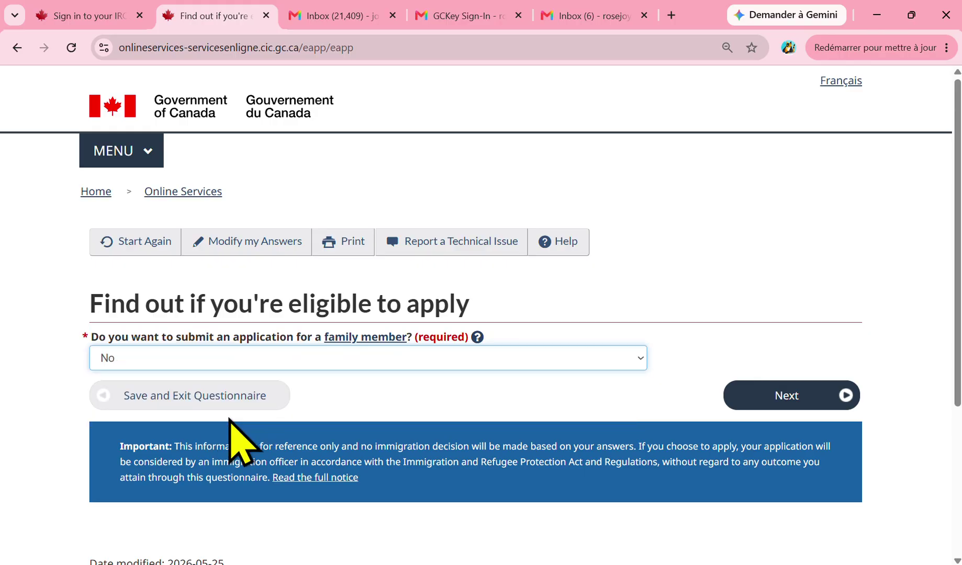
pyautogui.click(792, 395)
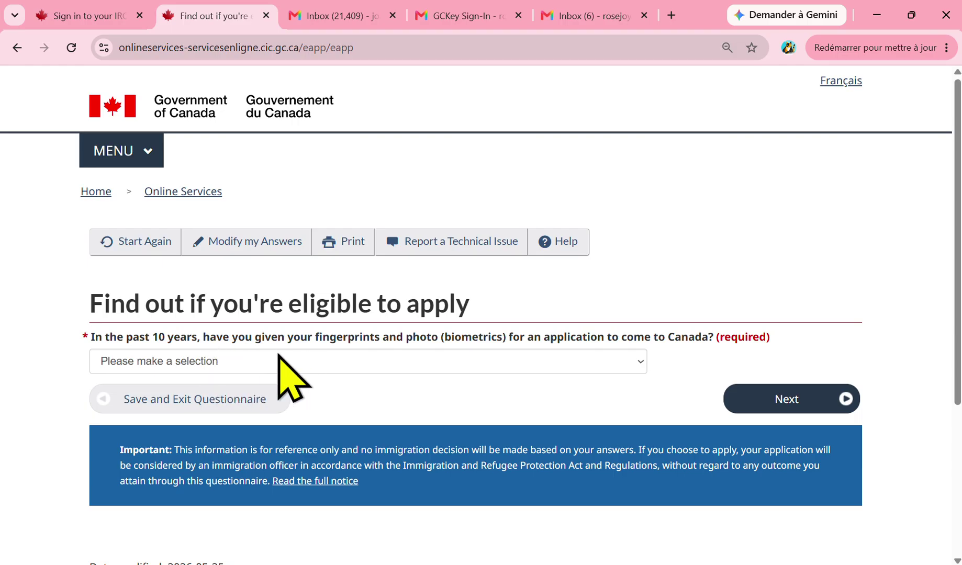
# - Answer No to having given fingerprints and photo (biometrics) in the past 10 years, and continue
pyautogui.scroll(-1, 386, 352)
pyautogui.scroll(-1, 386, 352)
pyautogui.click(326, 286)
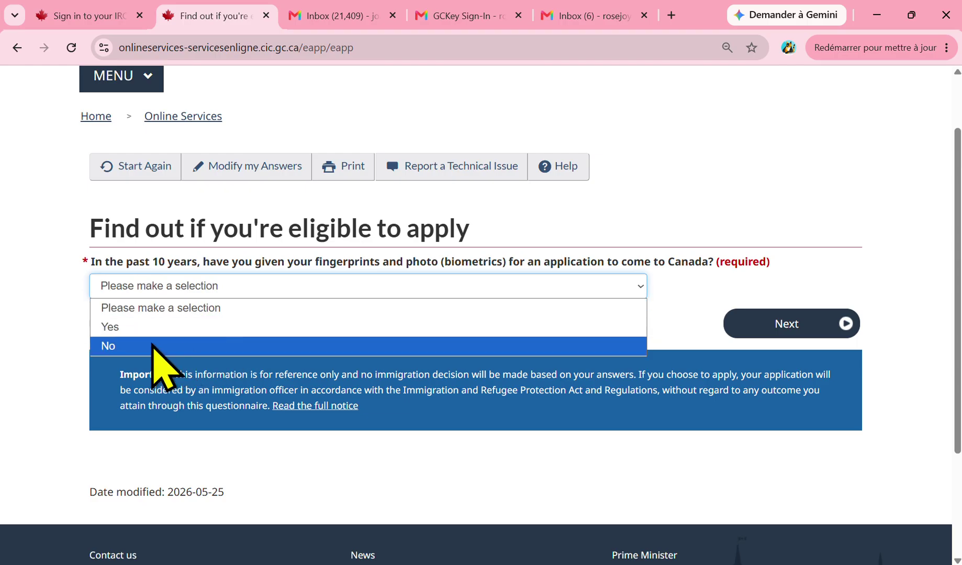
pyautogui.click(155, 346)
pyautogui.click(778, 325)
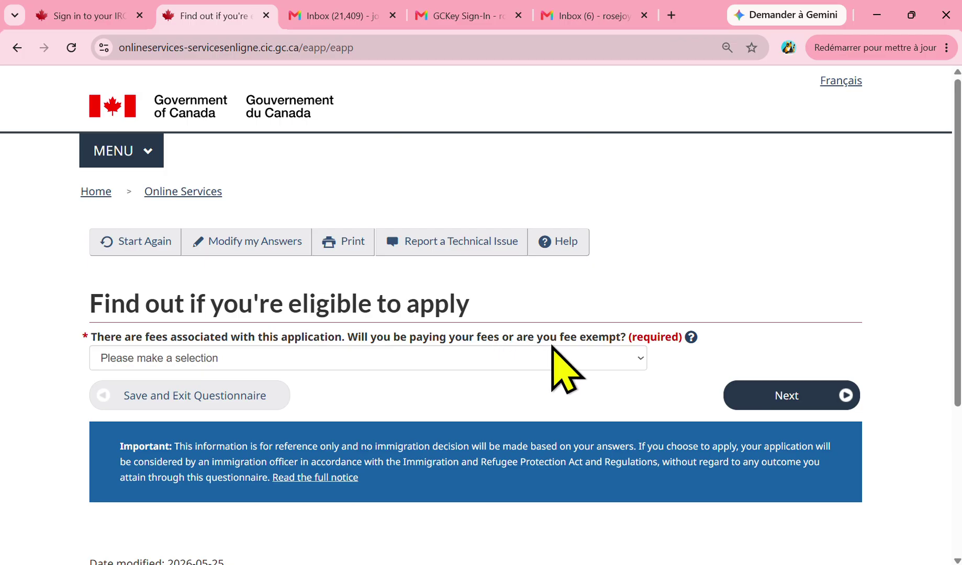
# - Answer "Yes, I will be paying my application fees" and Yes to making digital copies of documents, continuing after each
pyautogui.click(535, 358)
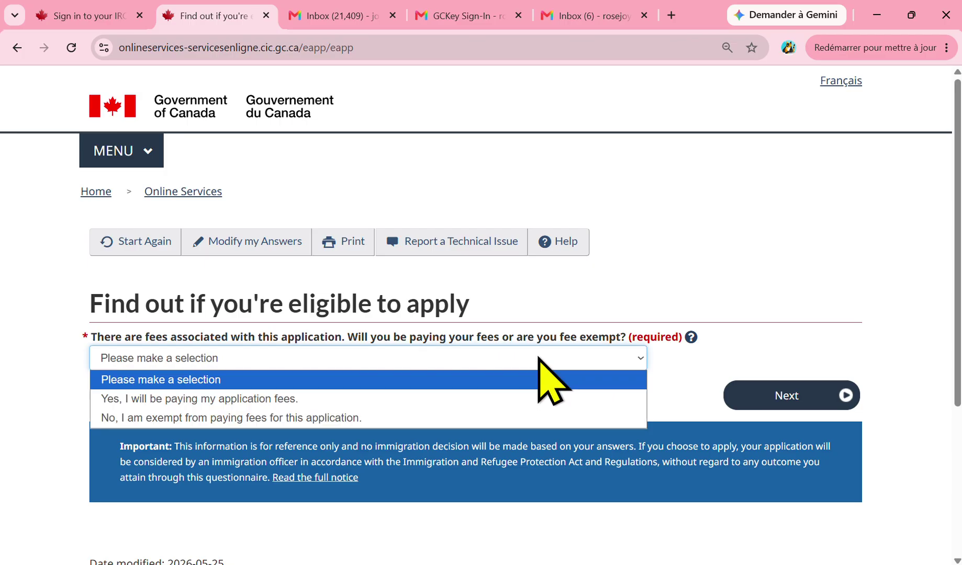
pyautogui.click(193, 403)
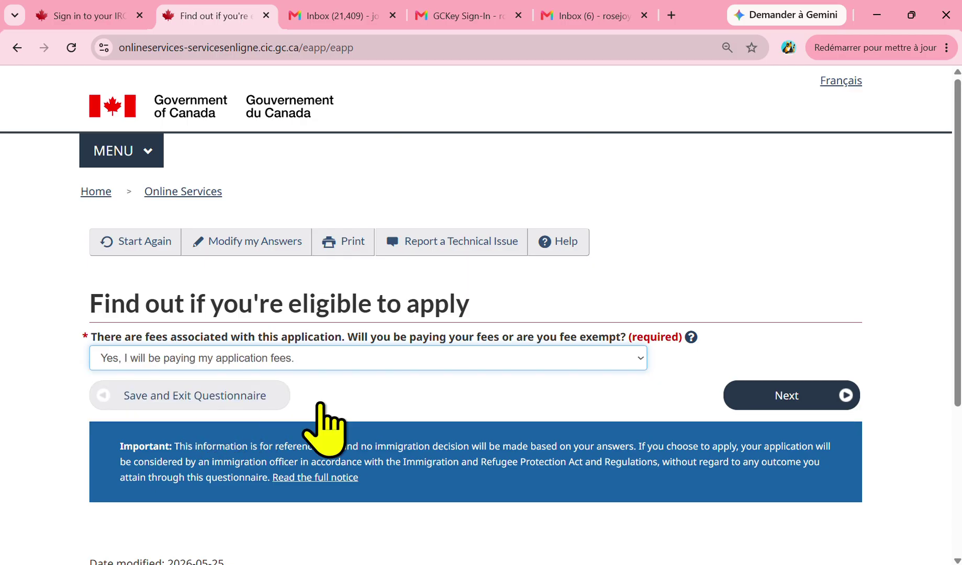
pyautogui.click(793, 392)
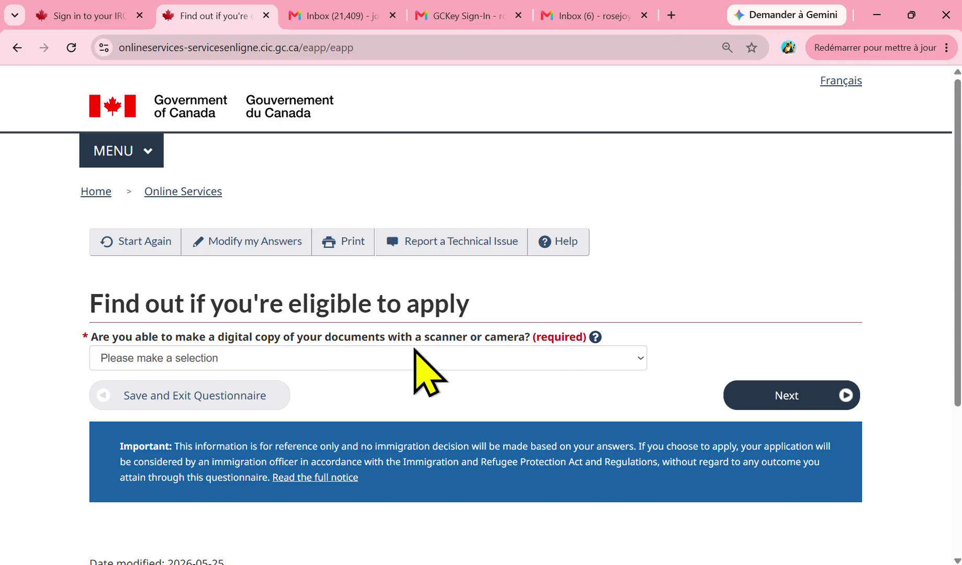
pyautogui.click(484, 357)
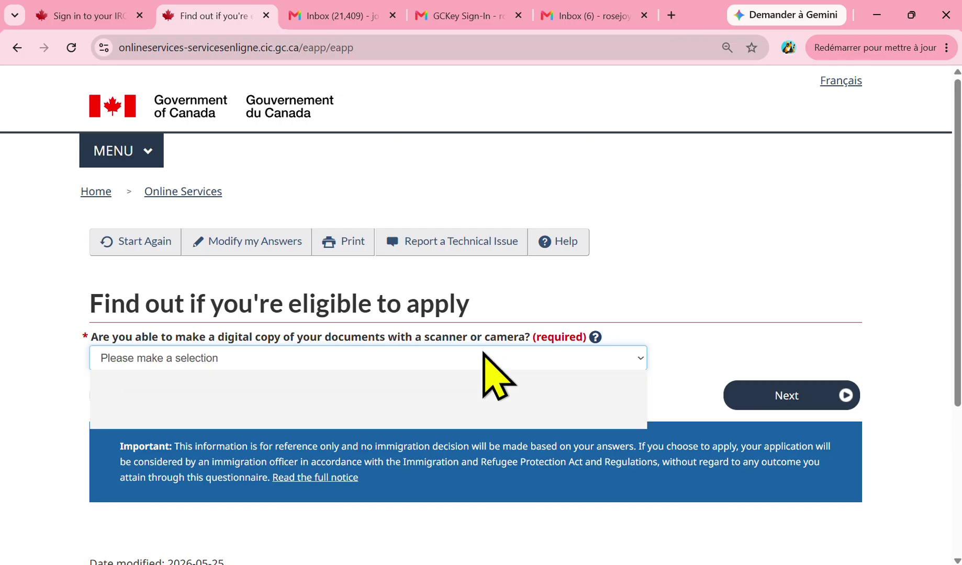
pyautogui.click(268, 398)
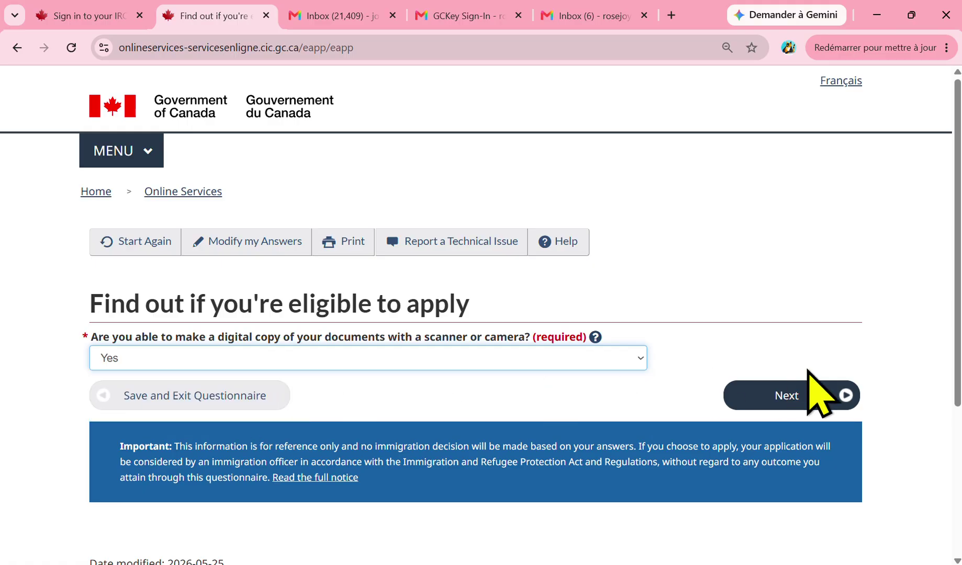
pyautogui.click(777, 395)
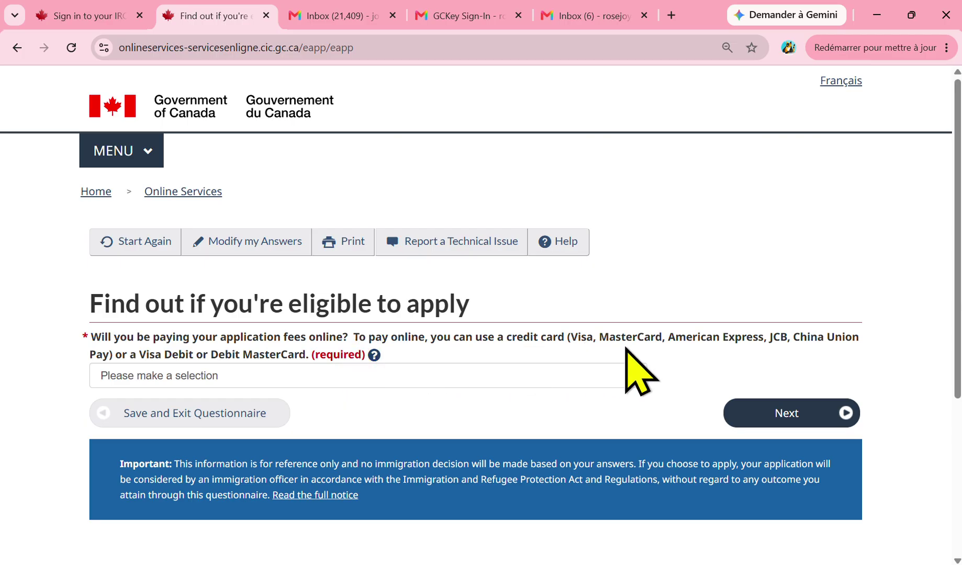
# - Answer Yes to paying the application fees online, and continue to the answer review
pyautogui.click(413, 375)
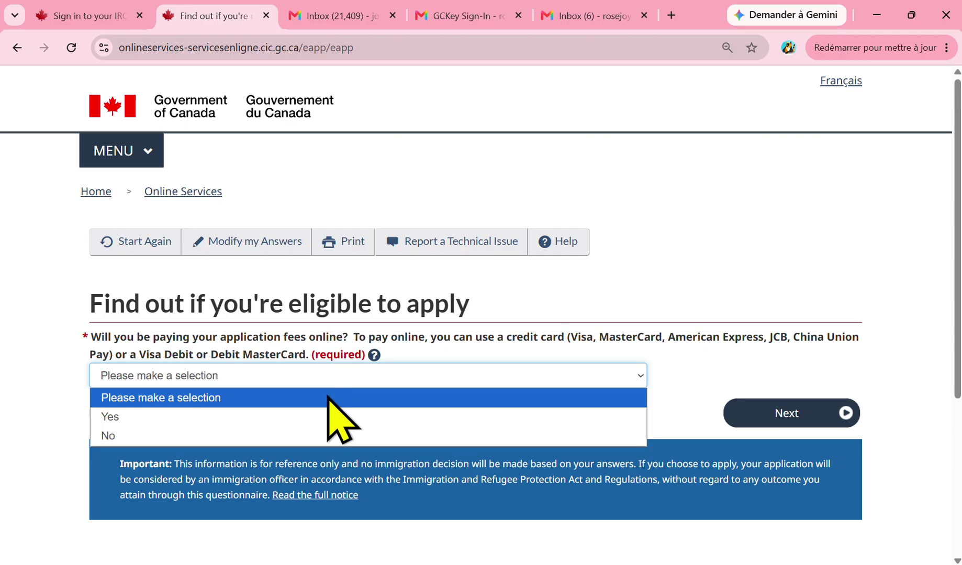
pyautogui.click(236, 418)
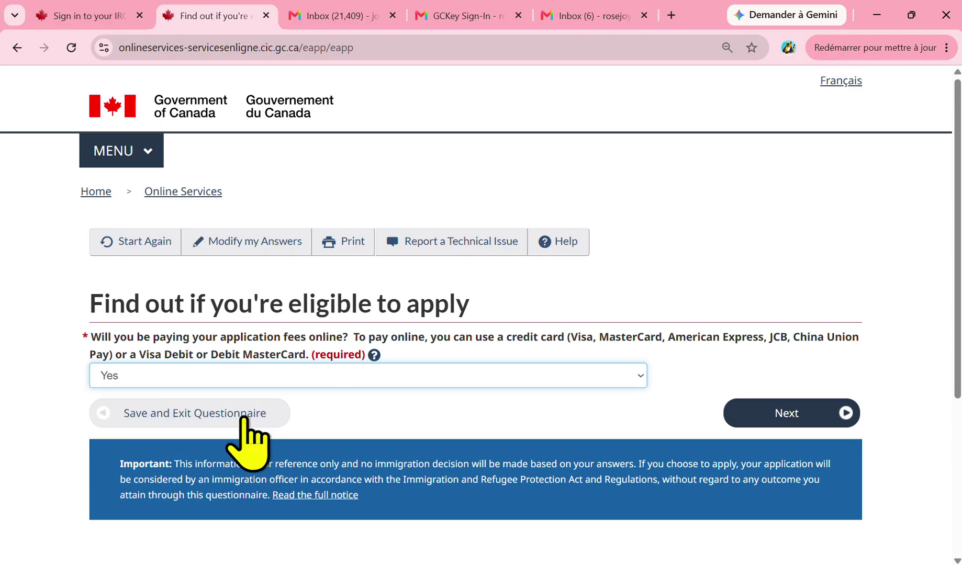
pyautogui.click(787, 419)
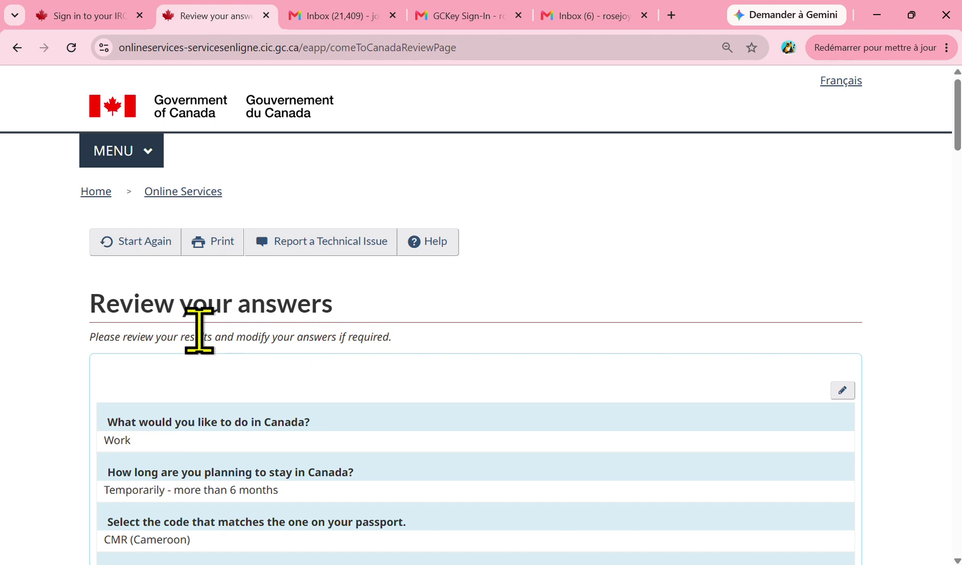
# - Review all the submitted questionnaire answers, from the purpose of the stay and personal details through to the fee payment questions
pyautogui.scroll(-3, 207, 346)
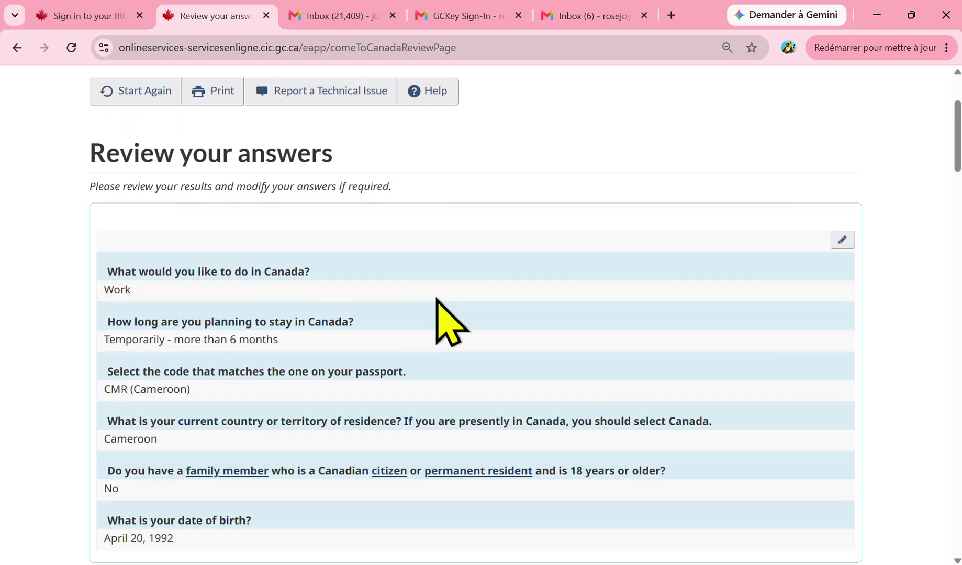
pyautogui.scroll(-2, 447, 307)
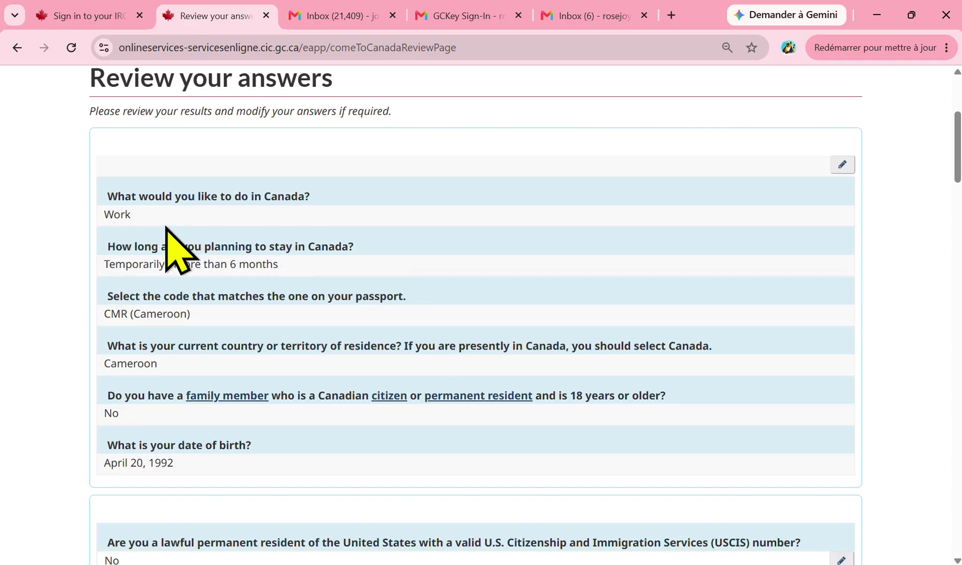
pyautogui.scroll(-2, 398, 258)
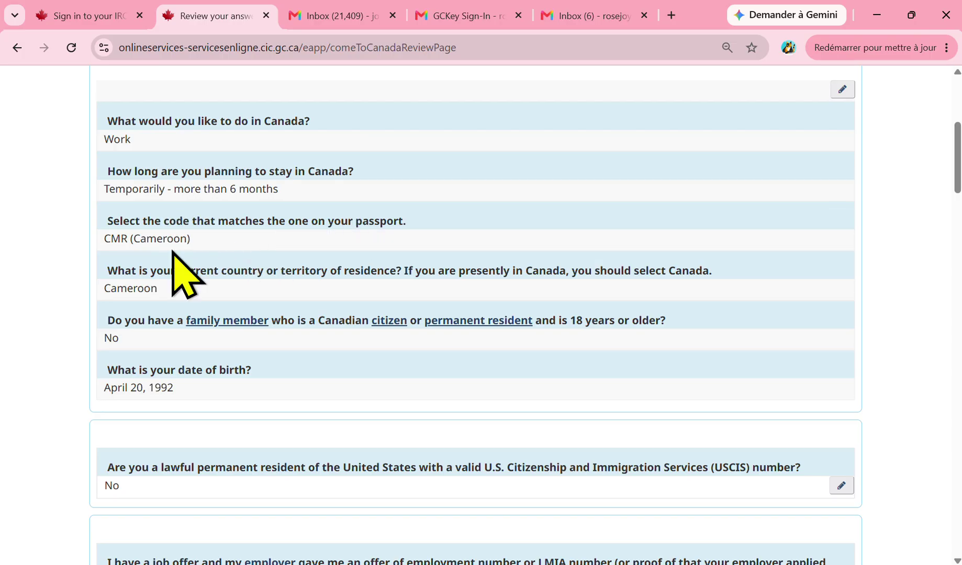
pyautogui.scroll(-2, 220, 251)
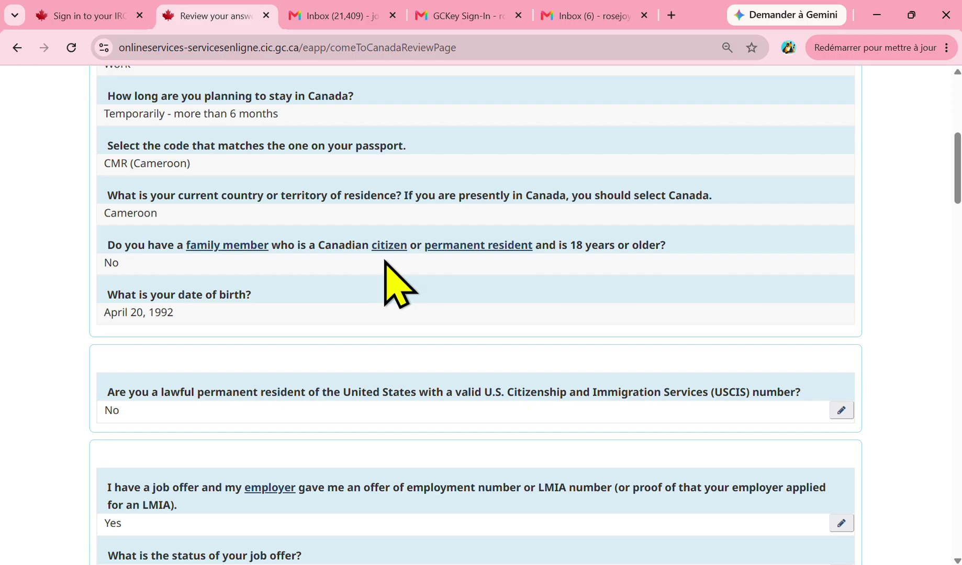
pyautogui.scroll(-2, 393, 279)
pyautogui.scroll(-2, 251, 256)
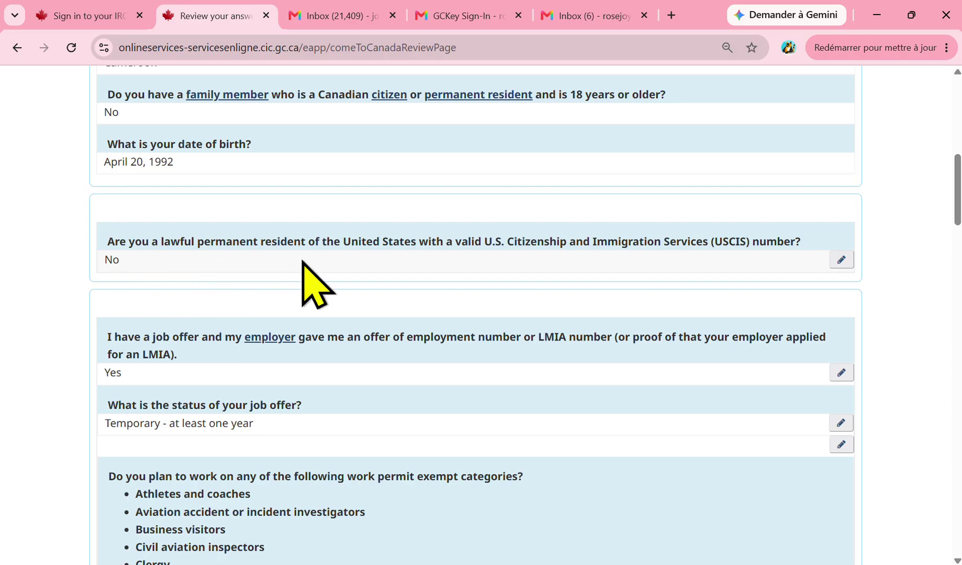
pyautogui.scroll(-2, 362, 244)
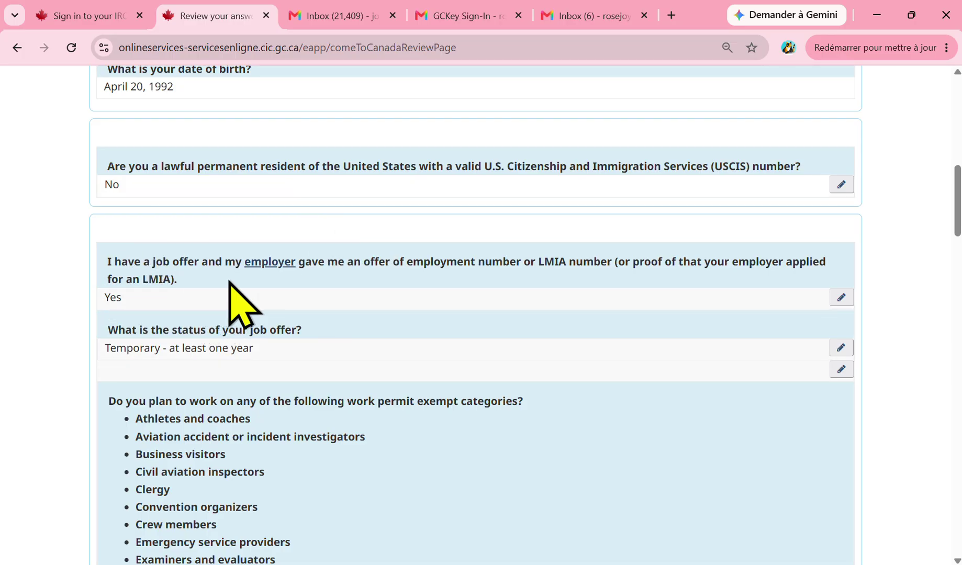
pyautogui.scroll(-2, 210, 278)
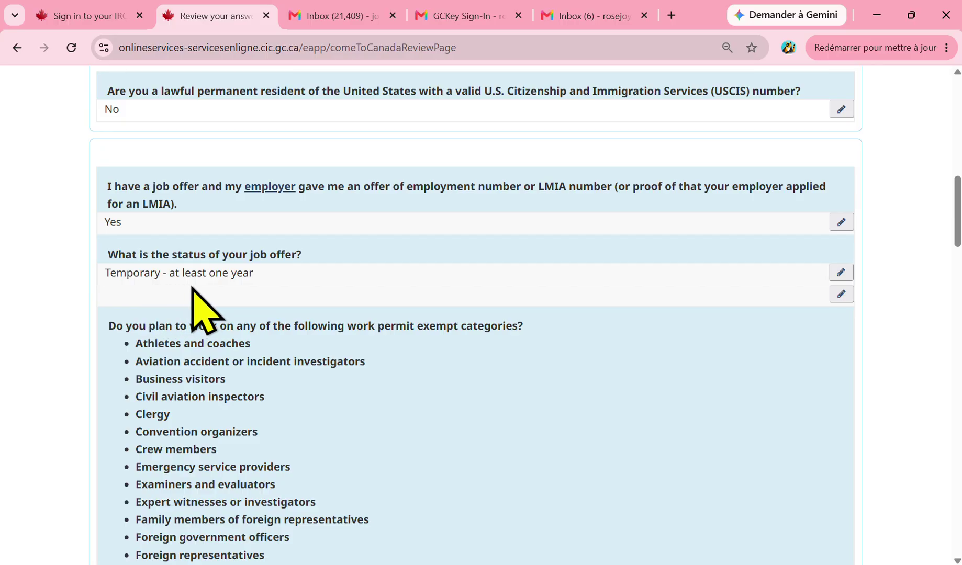
pyautogui.scroll(-3, 244, 289)
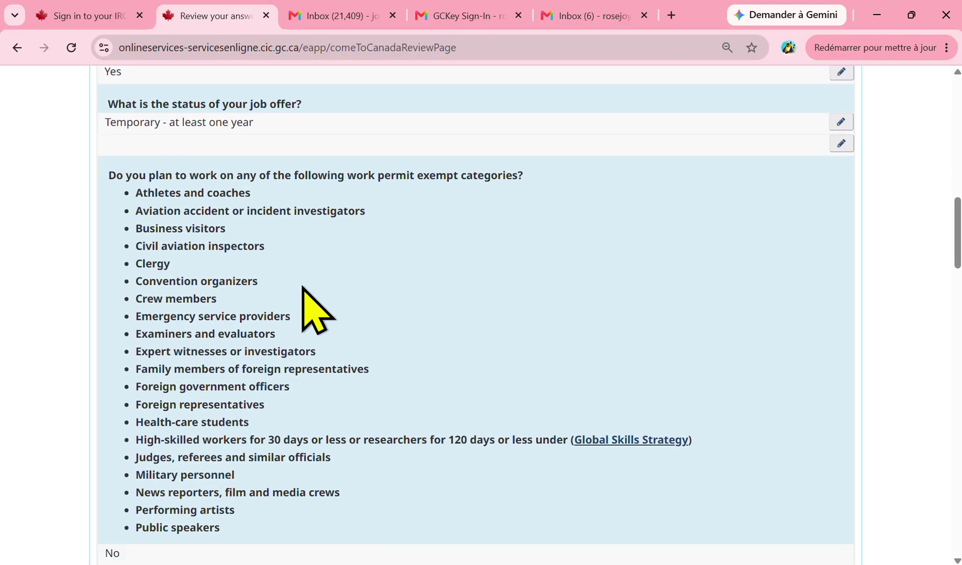
pyautogui.scroll(-3, 229, 462)
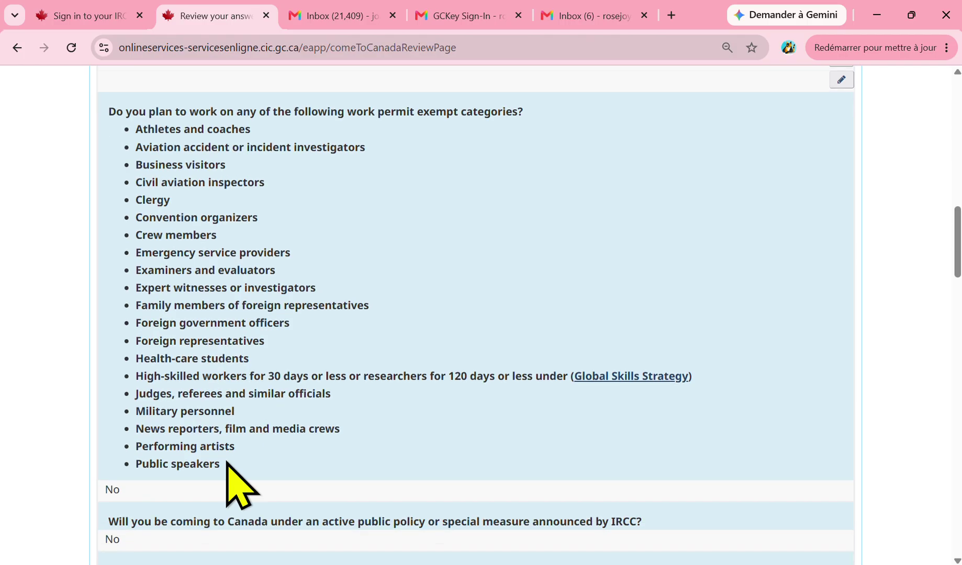
pyautogui.scroll(-1, 223, 455)
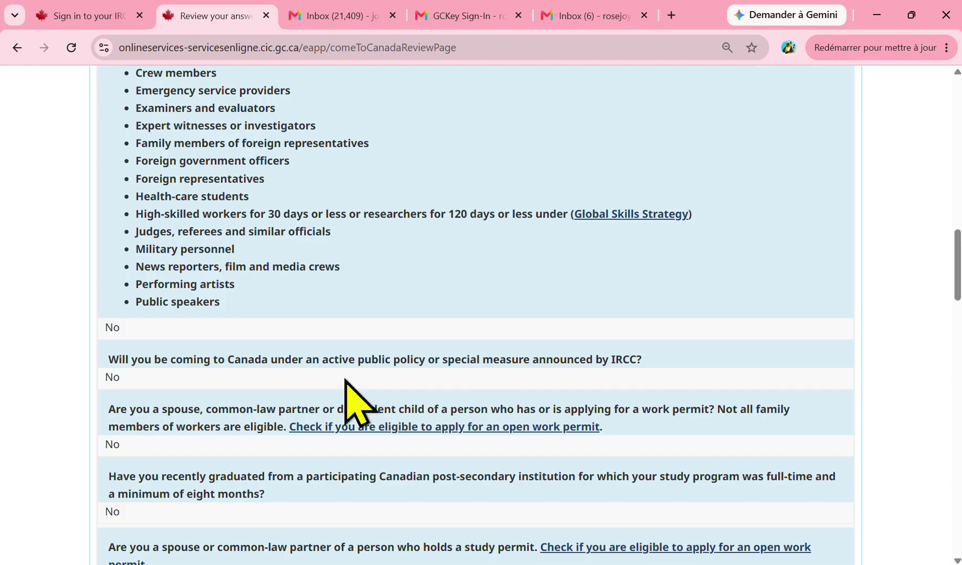
pyautogui.scroll(-1, 372, 378)
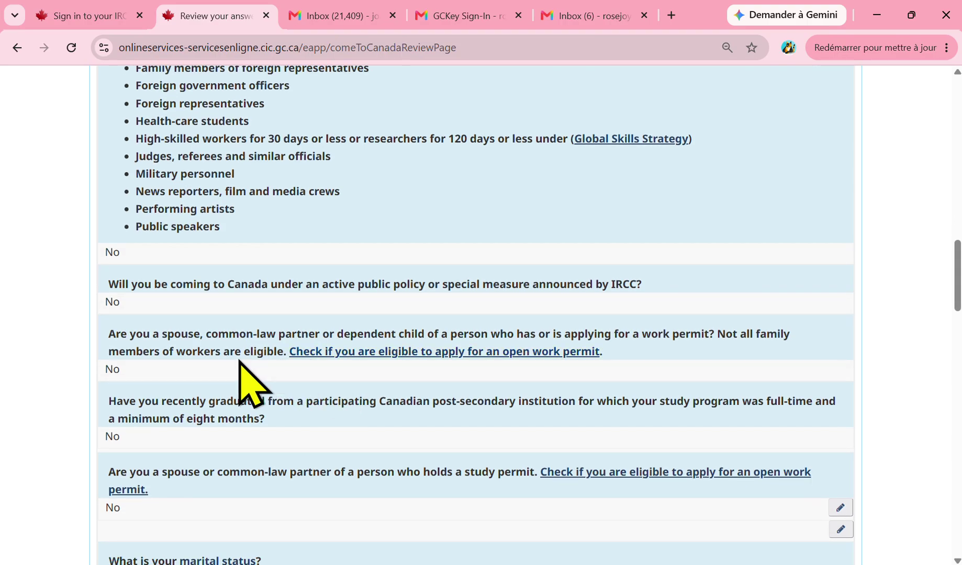
pyautogui.scroll(-2, 311, 367)
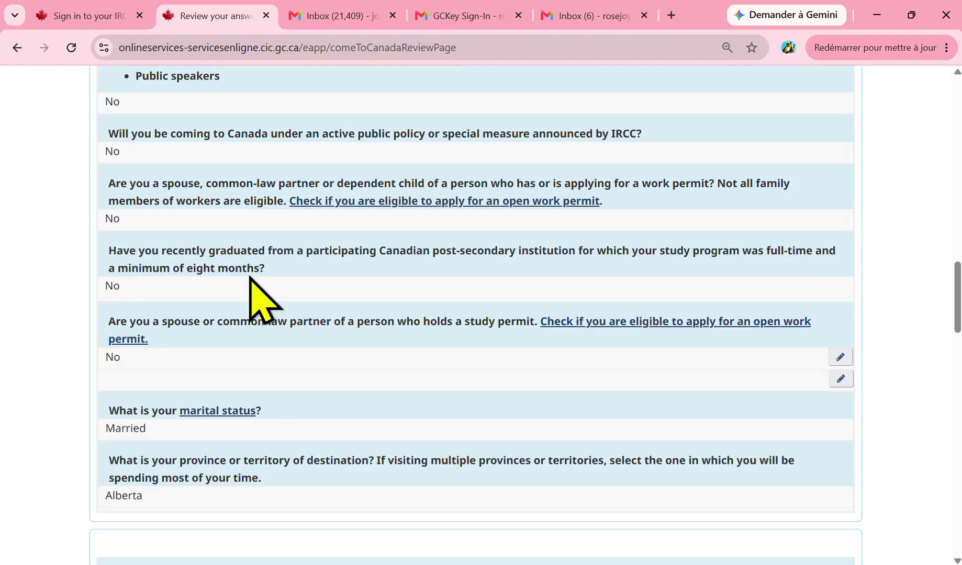
pyautogui.scroll(-1, 335, 304)
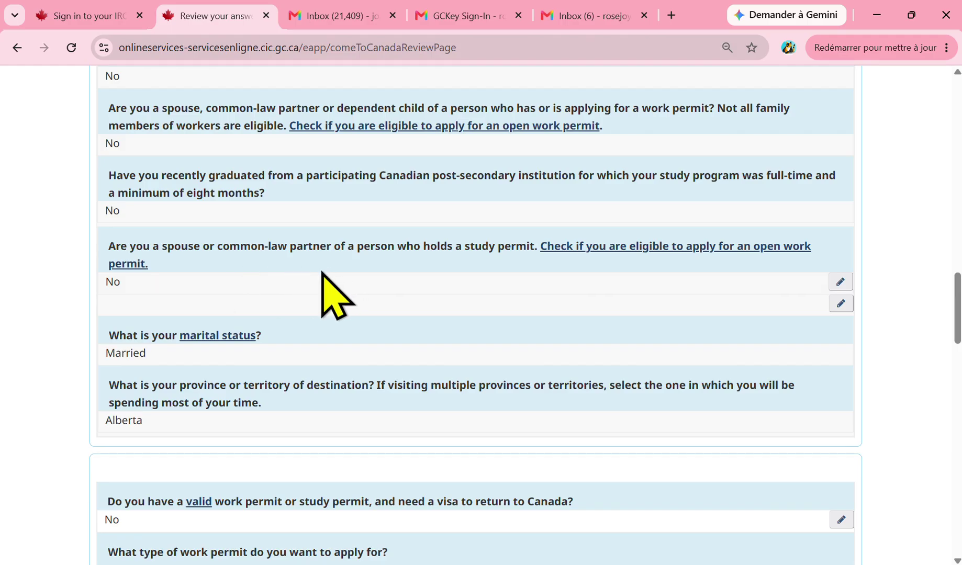
pyautogui.scroll(-1, 325, 277)
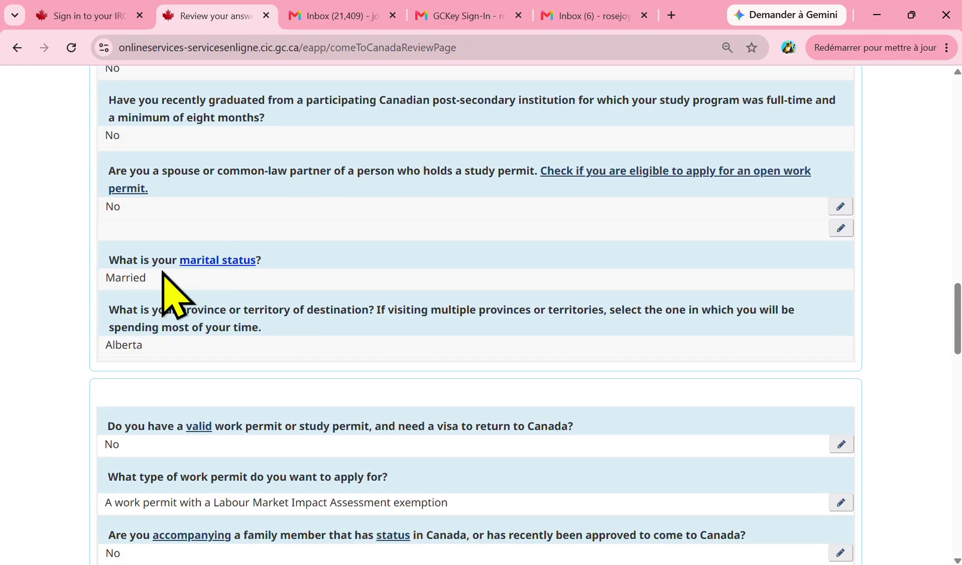
pyautogui.scroll(-1, 224, 279)
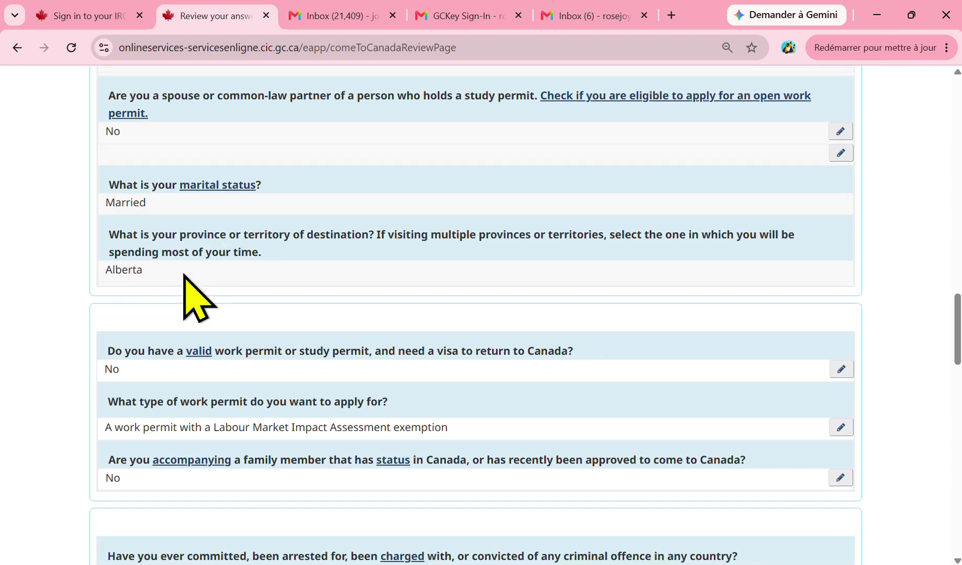
pyautogui.scroll(-1, 184, 277)
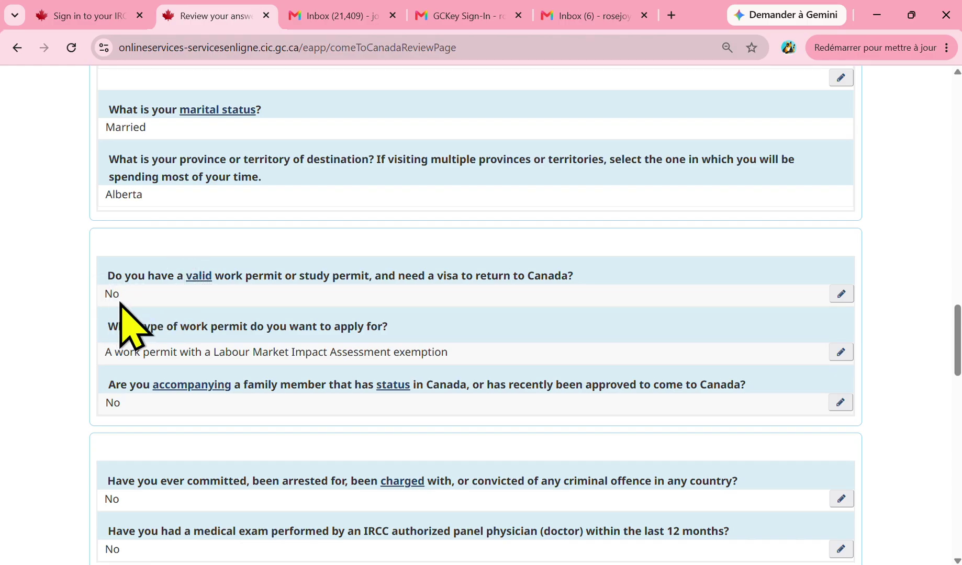
pyautogui.scroll(-1, 268, 314)
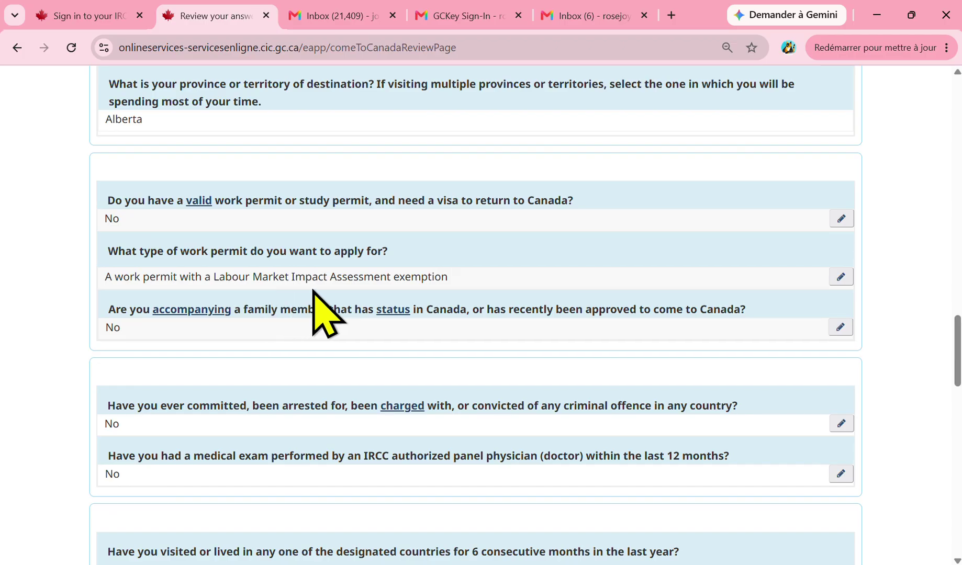
pyautogui.scroll(-1, 397, 283)
pyautogui.scroll(-1, 397, 283)
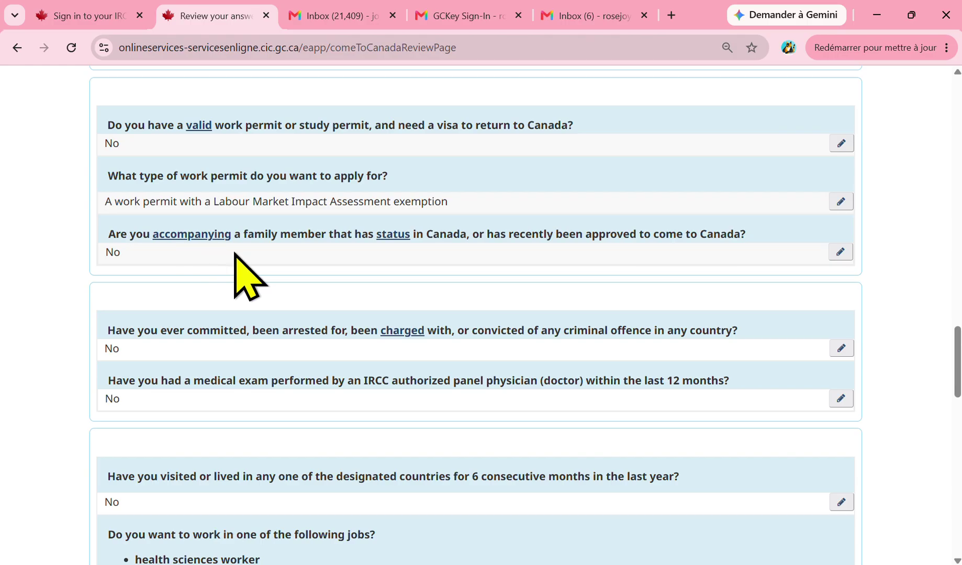
pyautogui.scroll(-2, 330, 252)
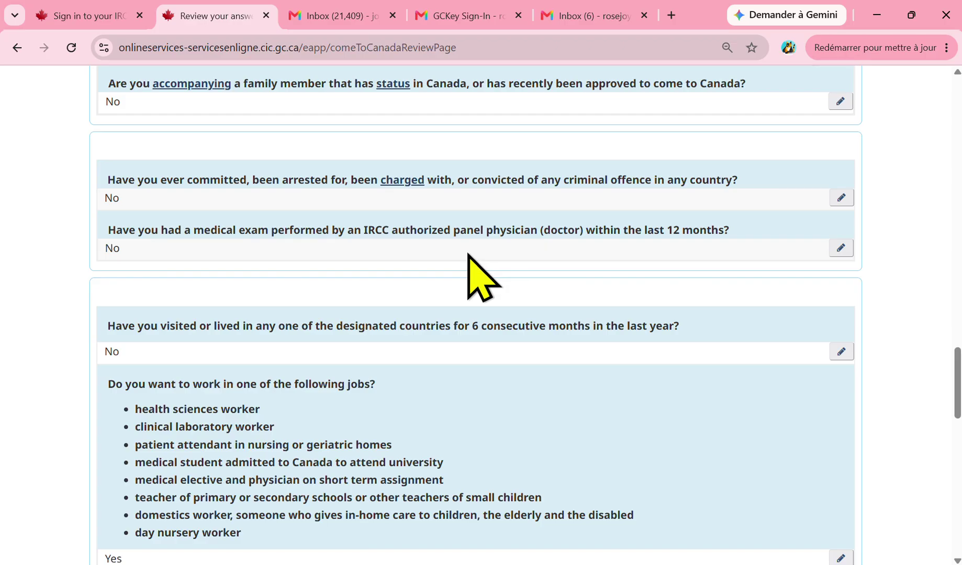
pyautogui.scroll(-3, 468, 253)
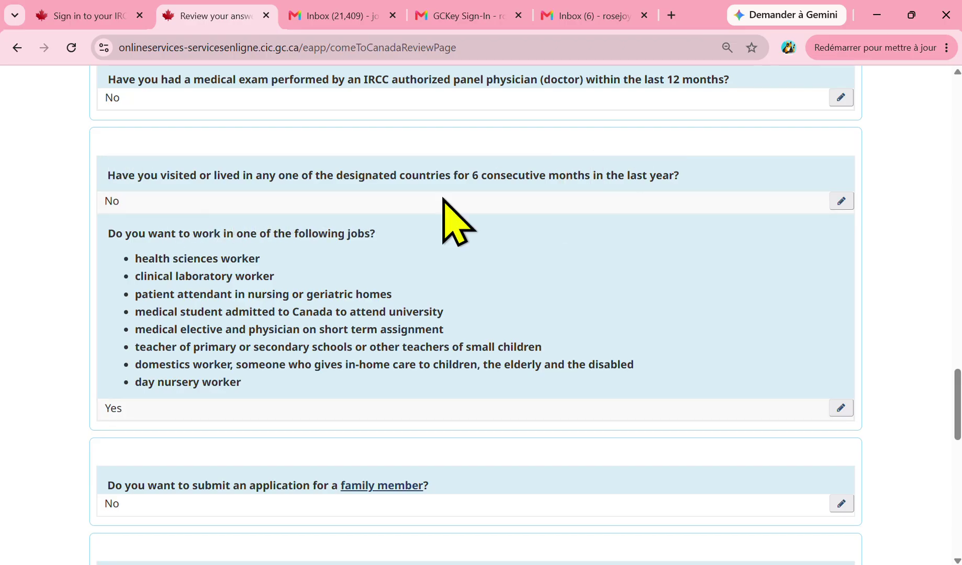
pyautogui.scroll(-1, 150, 219)
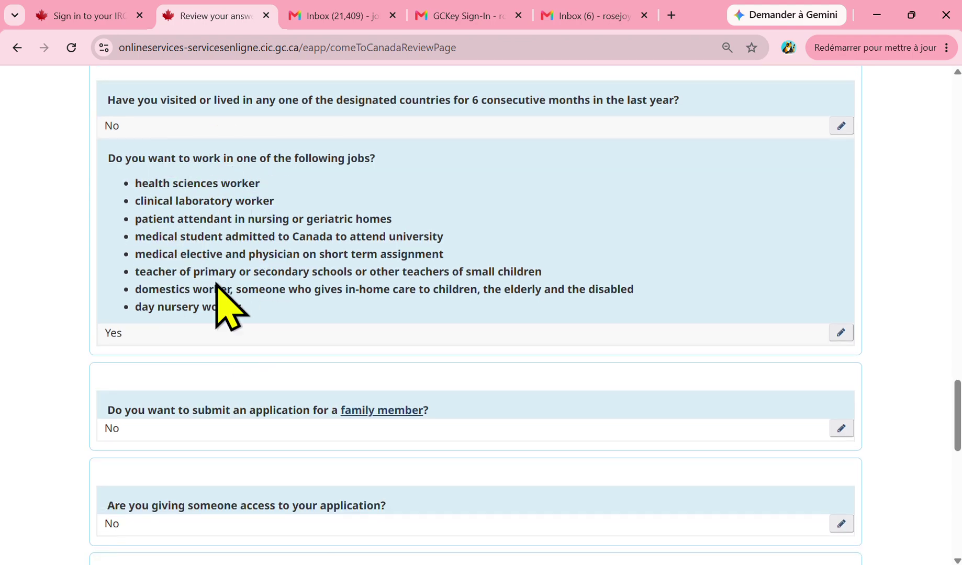
pyautogui.scroll(-2, 221, 308)
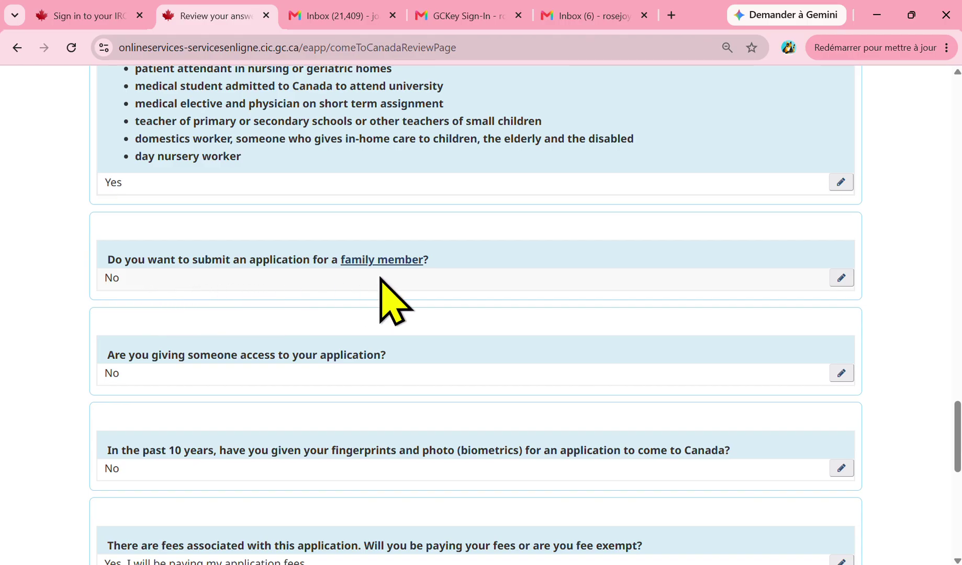
pyautogui.scroll(-1, 408, 251)
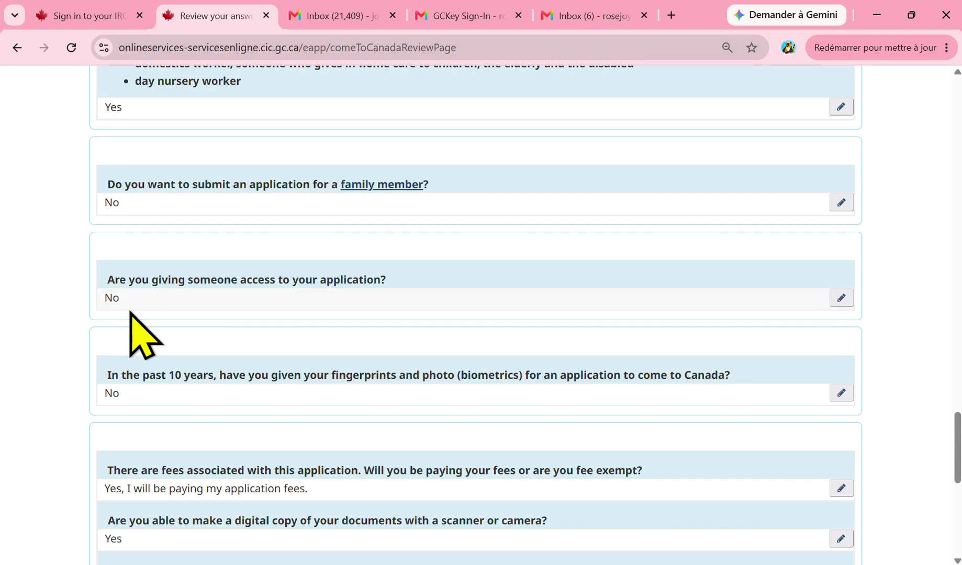
pyautogui.scroll(-2, 371, 299)
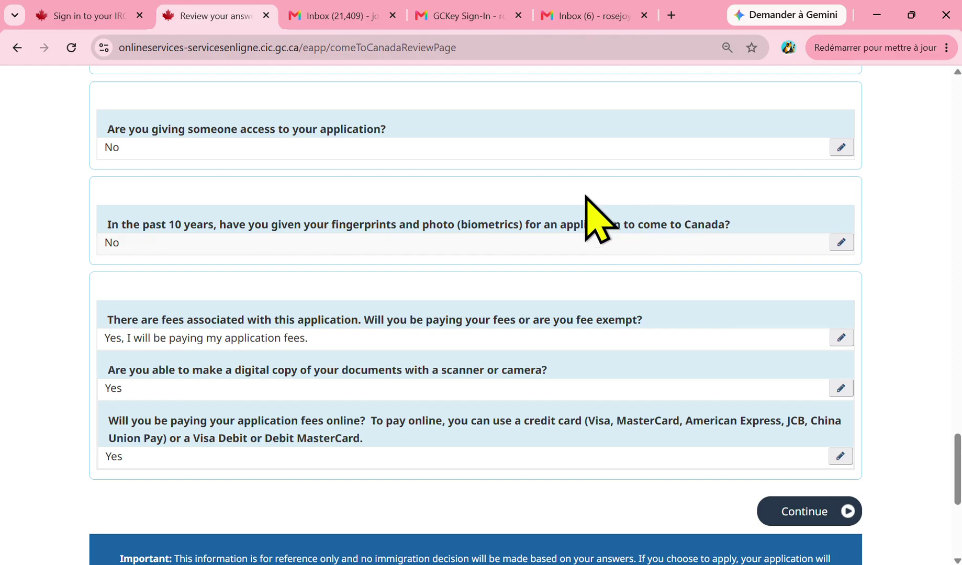
pyautogui.scroll(-2, 346, 262)
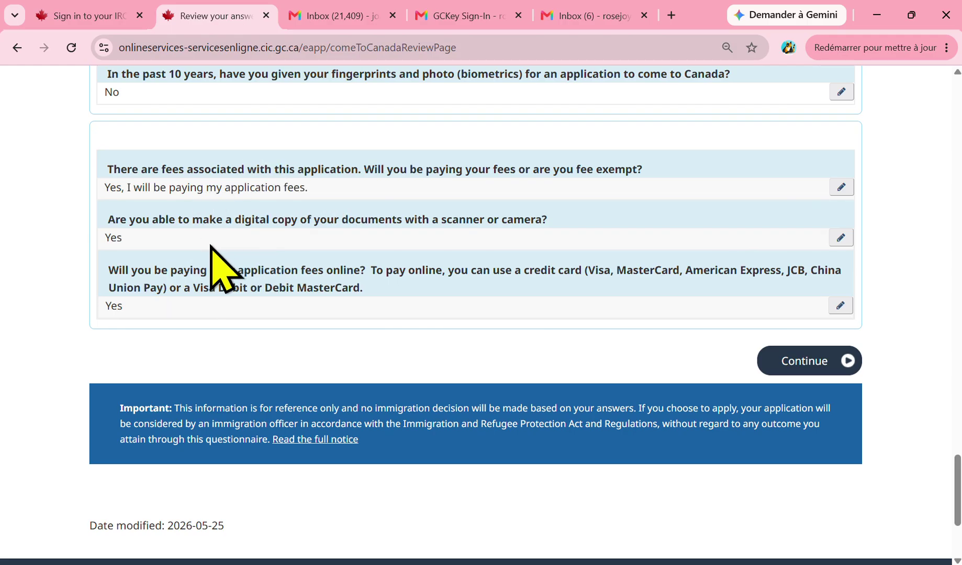
pyautogui.scroll(-1, 256, 304)
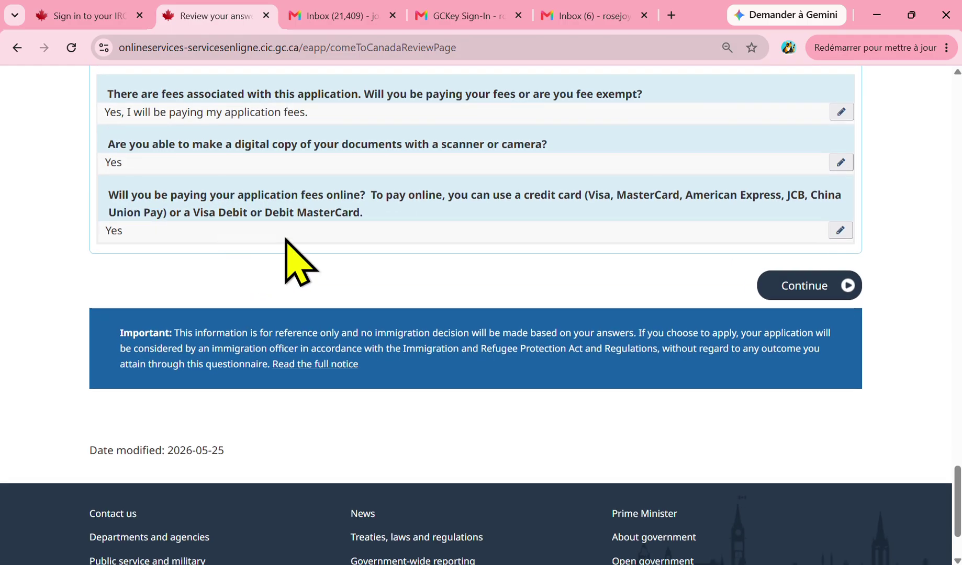
# - Accept the reviewed answers, read the instructions for submitting the application and uploading documents, and continue to the document checklist
pyautogui.click(811, 286)
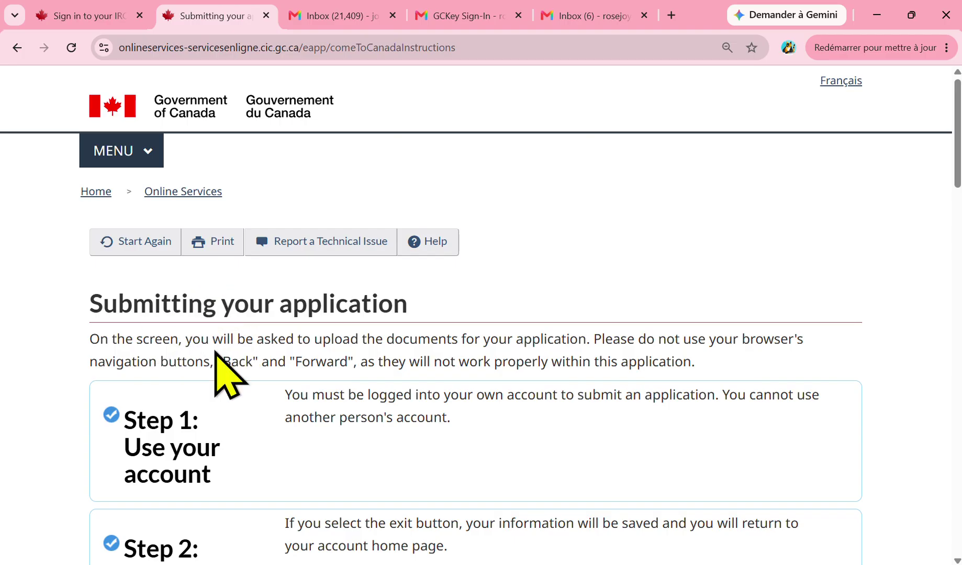
pyautogui.scroll(-3, 411, 344)
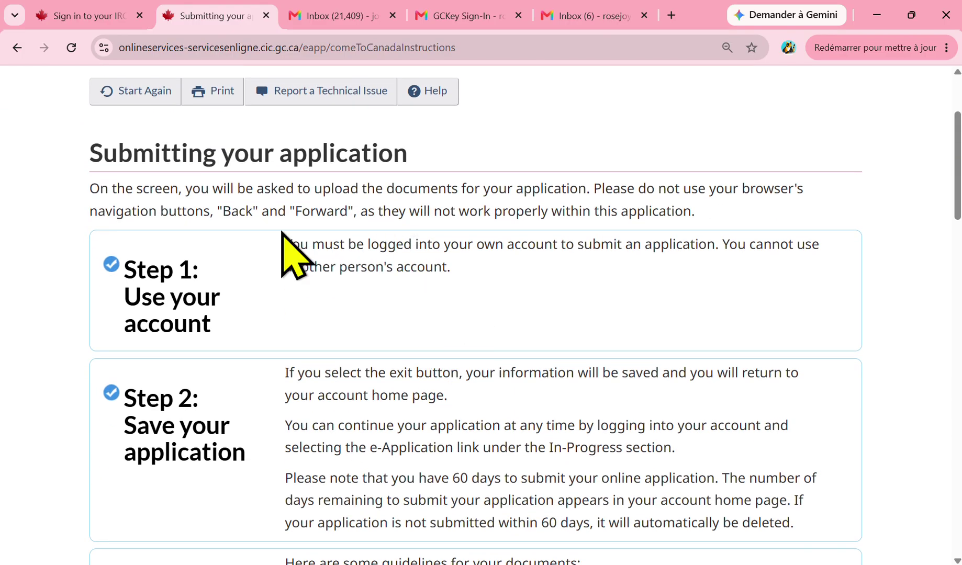
pyautogui.scroll(-3, 337, 344)
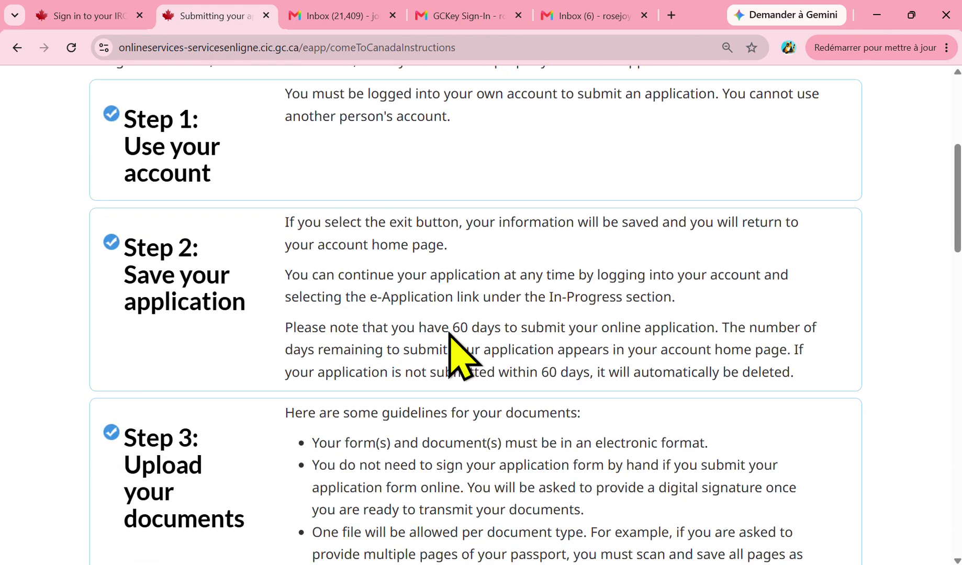
pyautogui.scroll(-2, 369, 380)
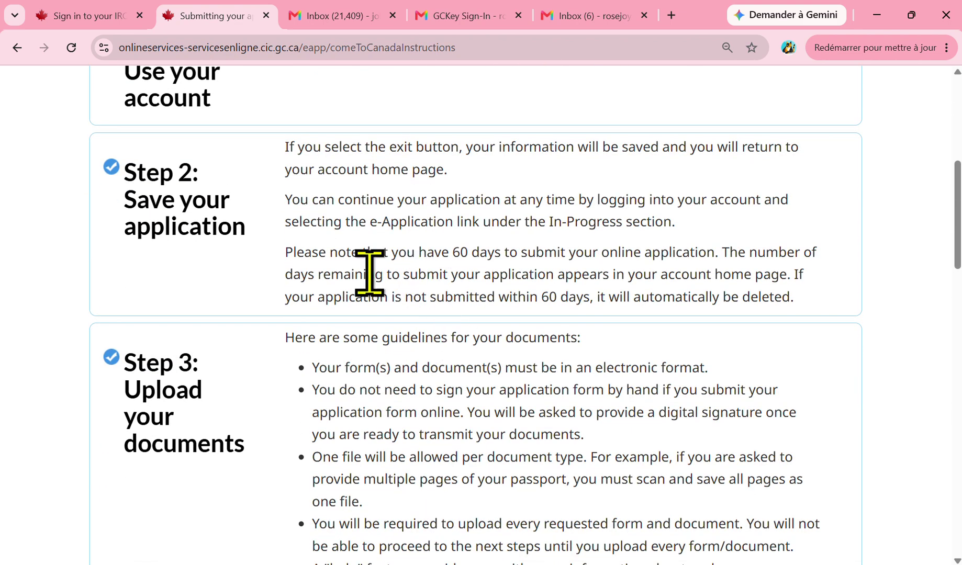
pyautogui.scroll(-3, 320, 295)
pyautogui.scroll(-4, 261, 285)
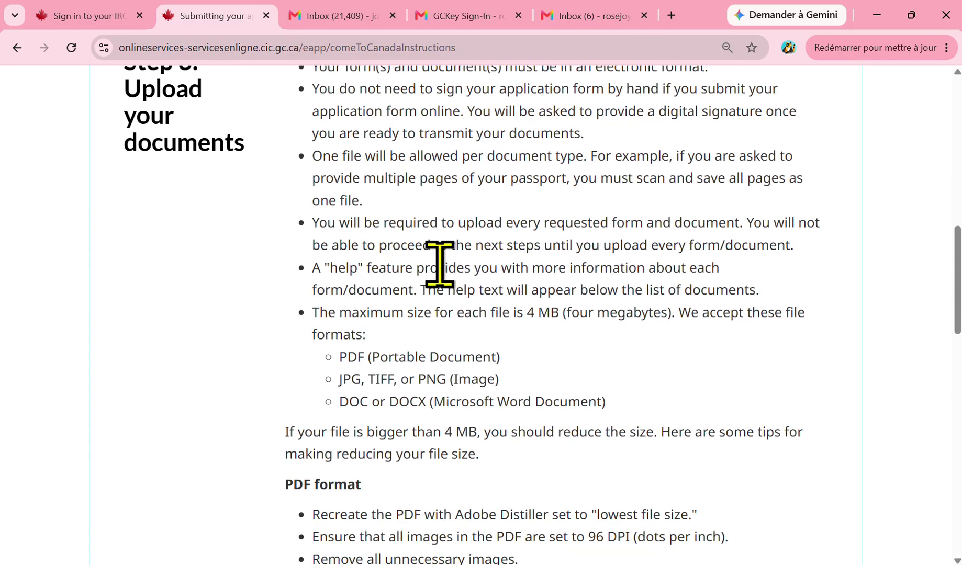
pyautogui.scroll(-7, 363, 205)
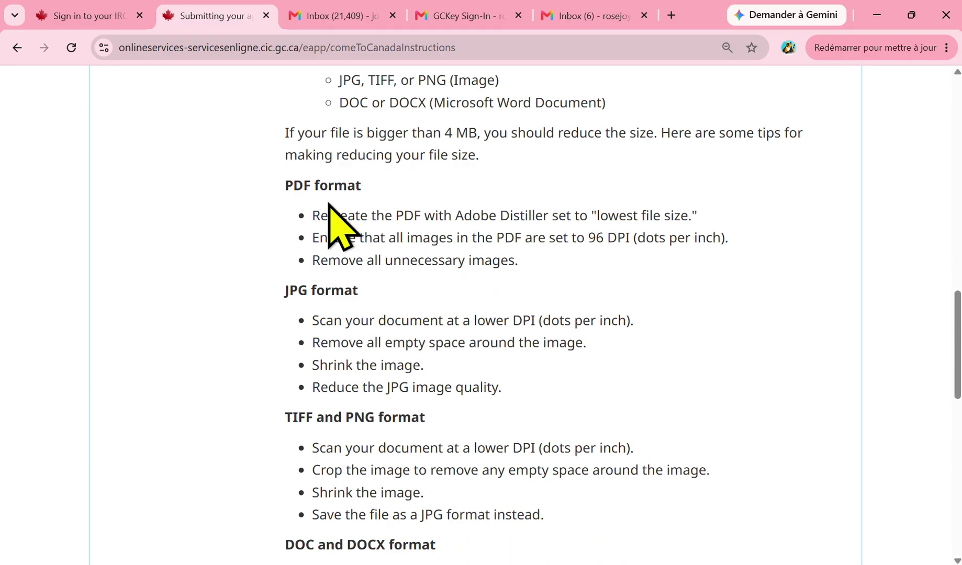
pyautogui.scroll(-2, 385, 242)
pyautogui.scroll(-5, 430, 148)
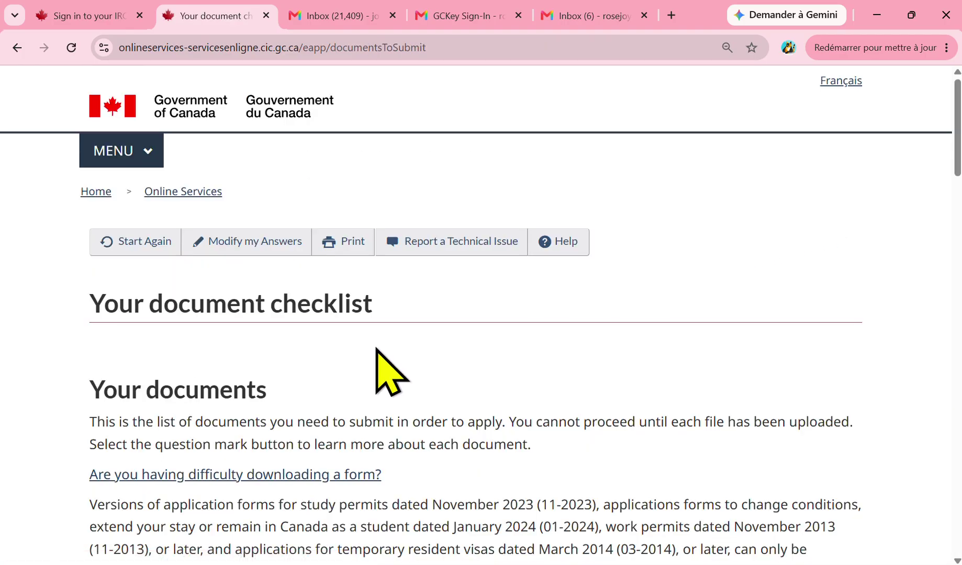
# - Look over the whole document checklist, from the introductory notes and application form through the supporting and optional documents to the fees
pyautogui.scroll(-3, 152, 396)
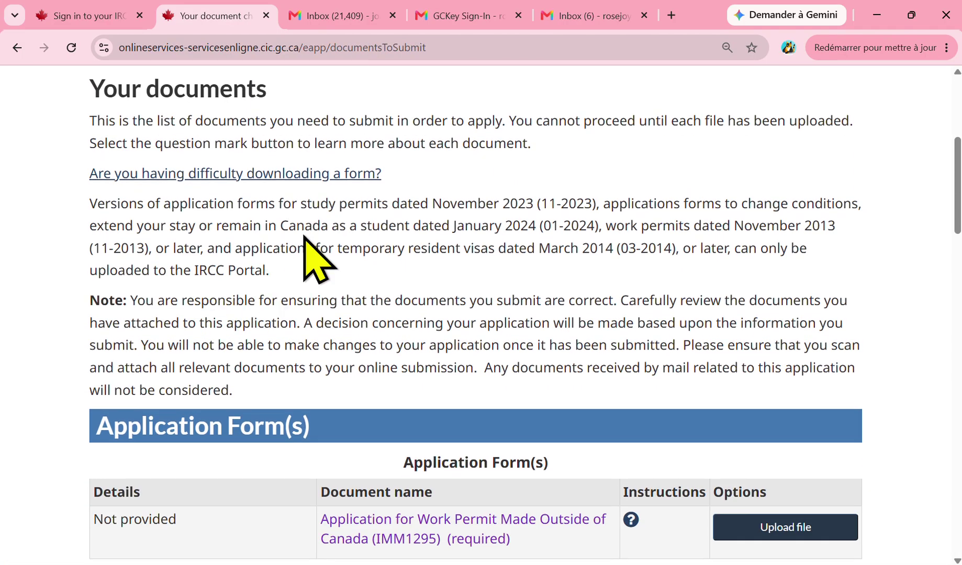
pyautogui.scroll(-4, 305, 238)
pyautogui.scroll(-3, 294, 225)
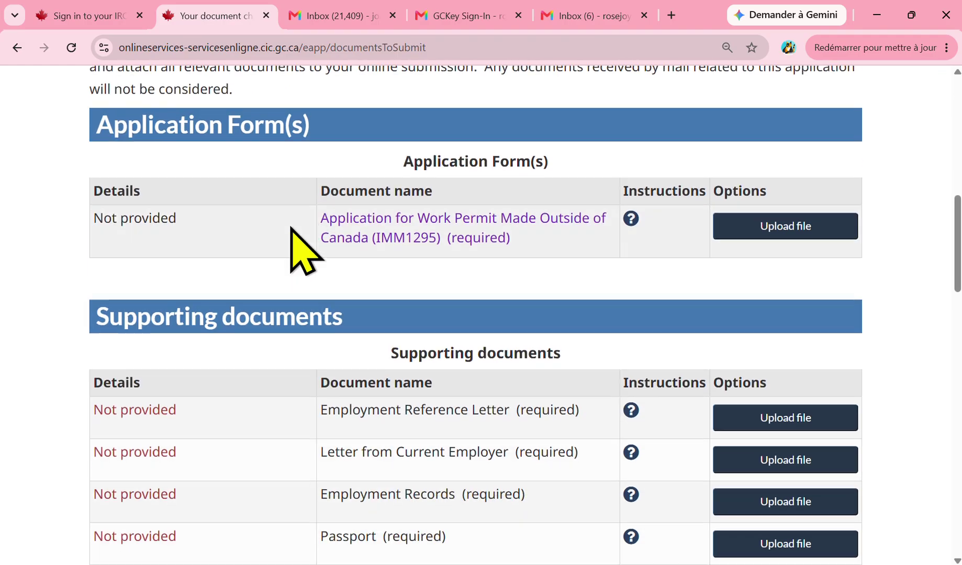
pyautogui.scroll(-1, 292, 227)
pyautogui.scroll(-5, 291, 227)
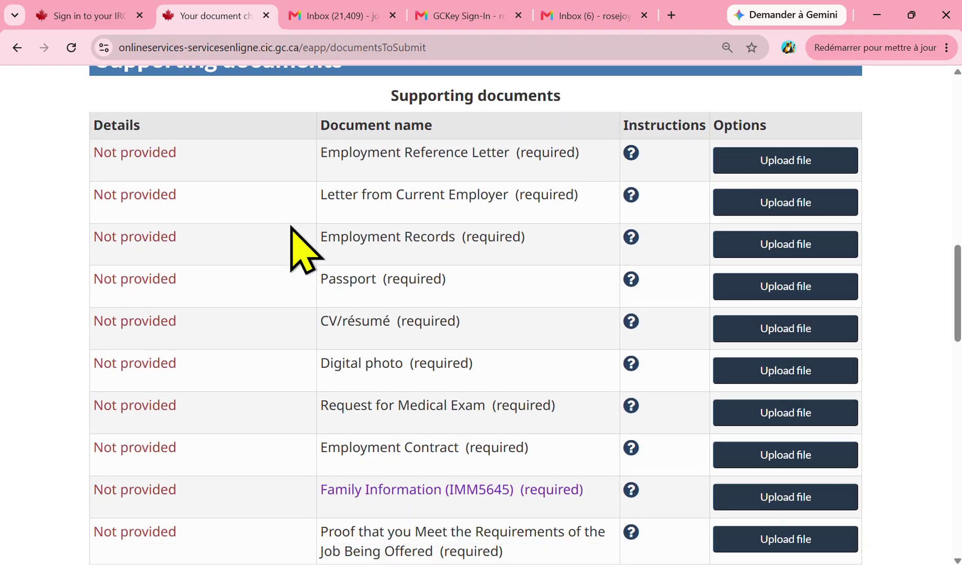
pyautogui.scroll(-3, 292, 227)
pyautogui.scroll(-10, 291, 226)
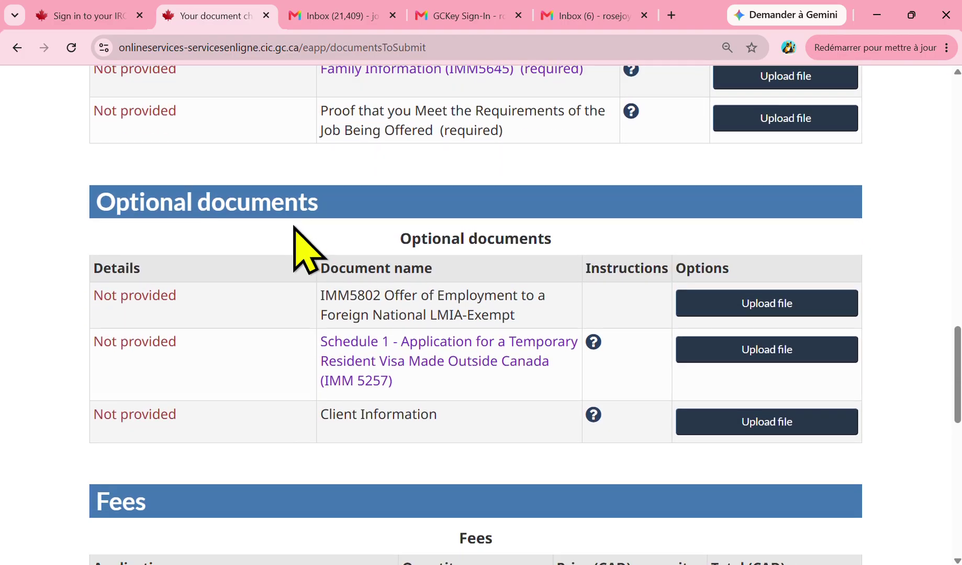
pyautogui.scroll(-1, 309, 262)
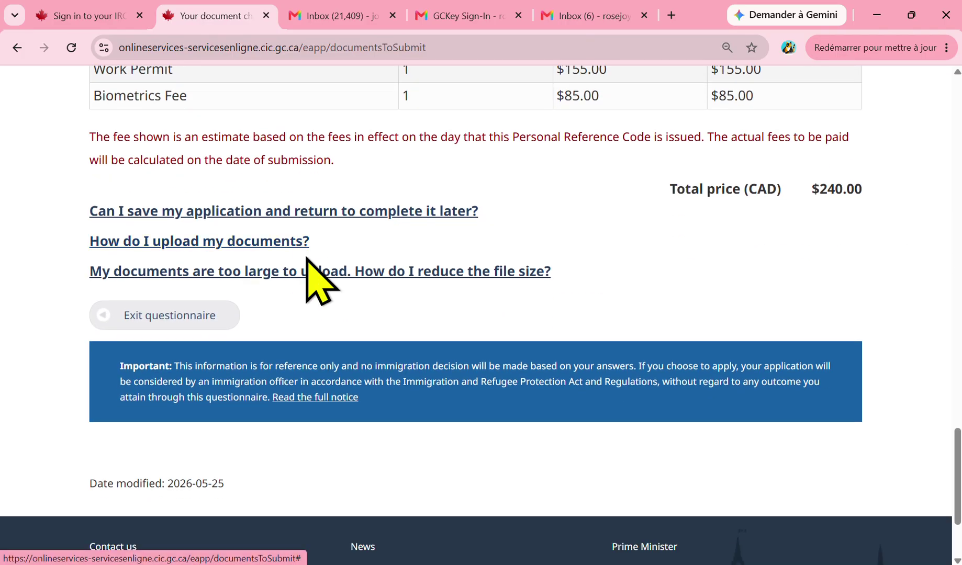
pyautogui.scroll(-3, 322, 304)
pyautogui.scroll(1, 333, 293)
pyautogui.scroll(20, 345, 301)
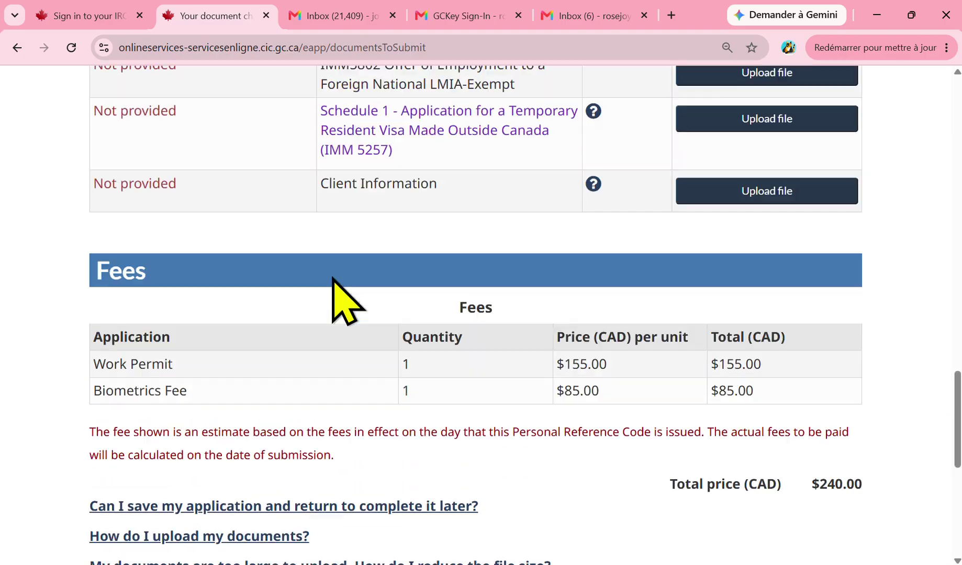
pyautogui.scroll(3, 335, 293)
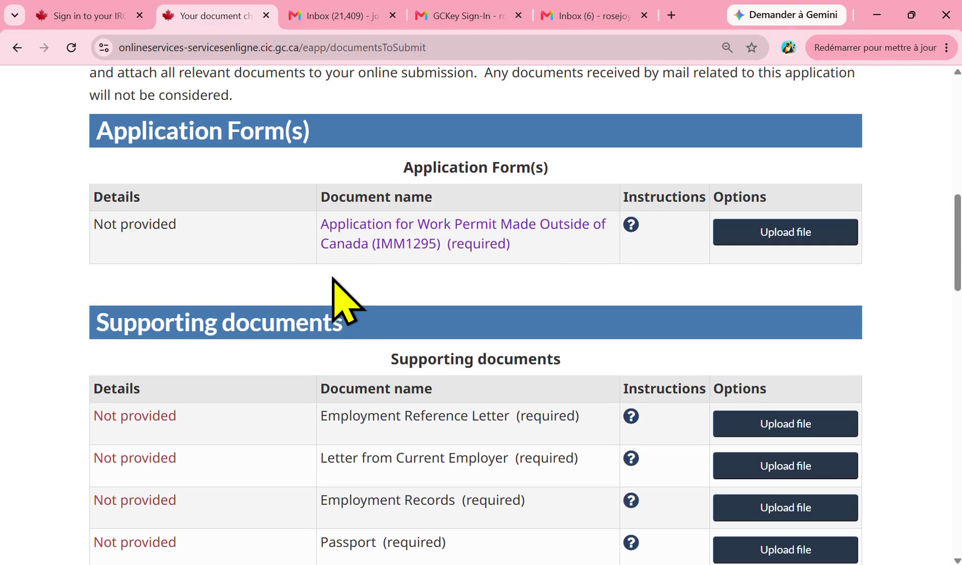
pyautogui.scroll(4, 344, 300)
pyautogui.scroll(4, 340, 293)
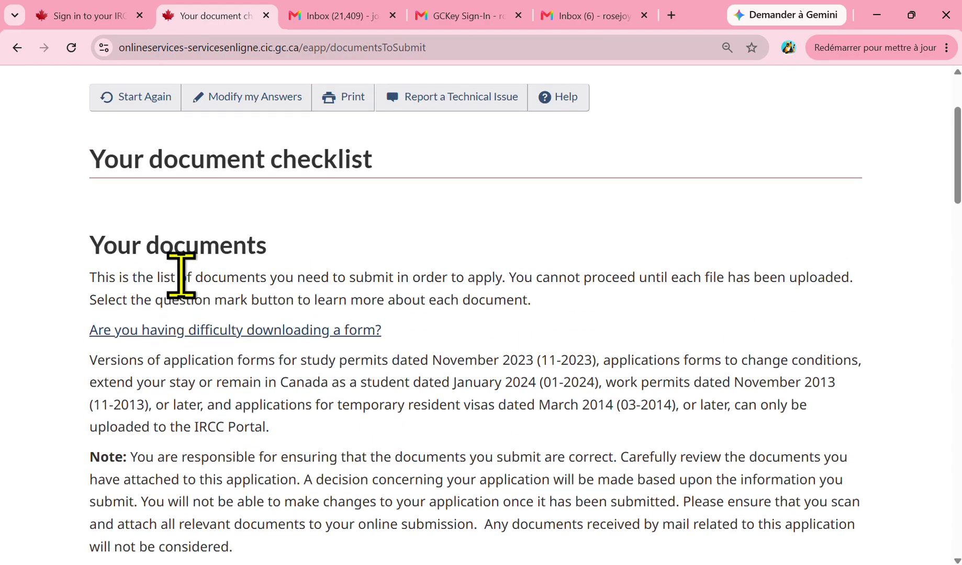
# - Examine the required work permit application form (IMM1295) and the list of required supporting documents
pyautogui.scroll(-5, 335, 324)
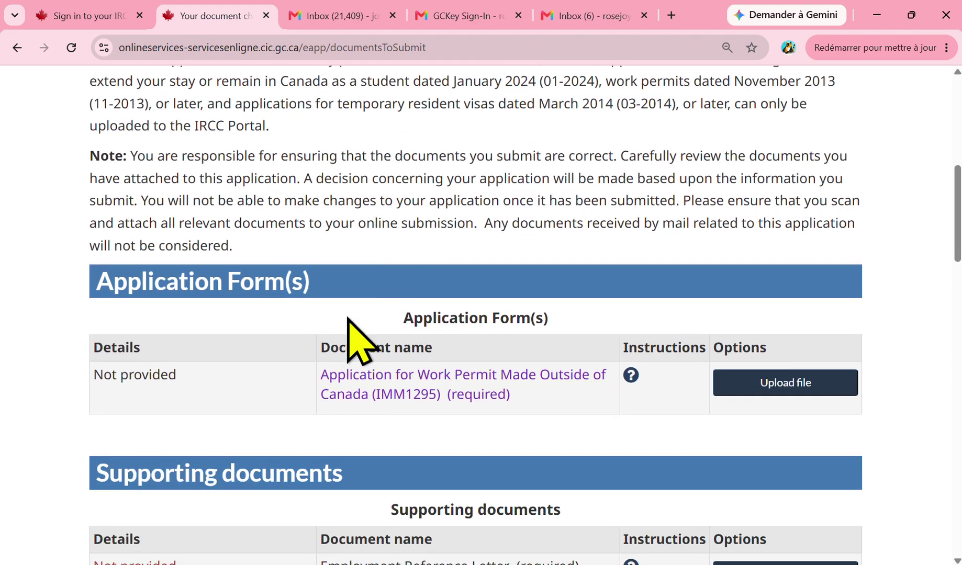
pyautogui.scroll(-2, 355, 419)
pyautogui.scroll(-4, 137, 346)
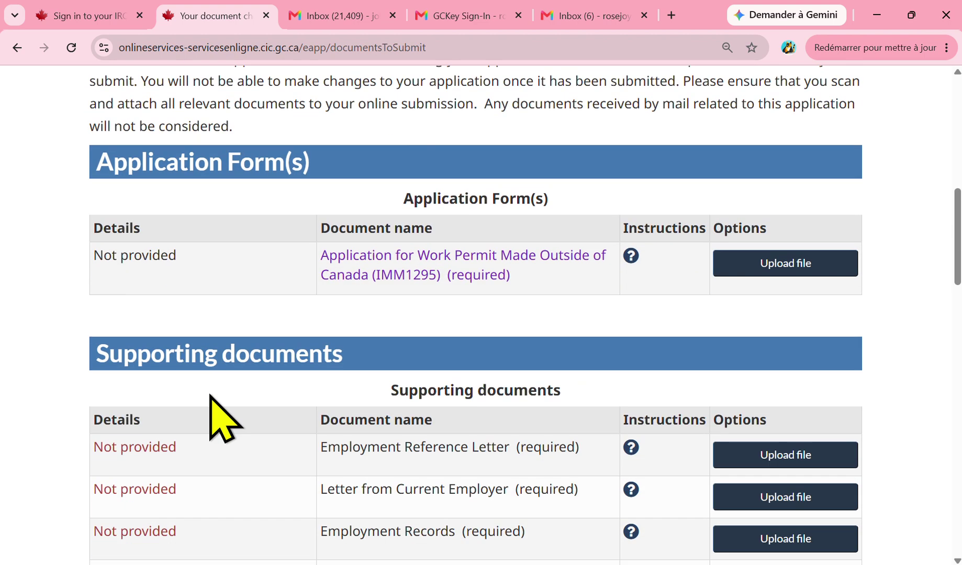
pyautogui.scroll(4, 228, 236)
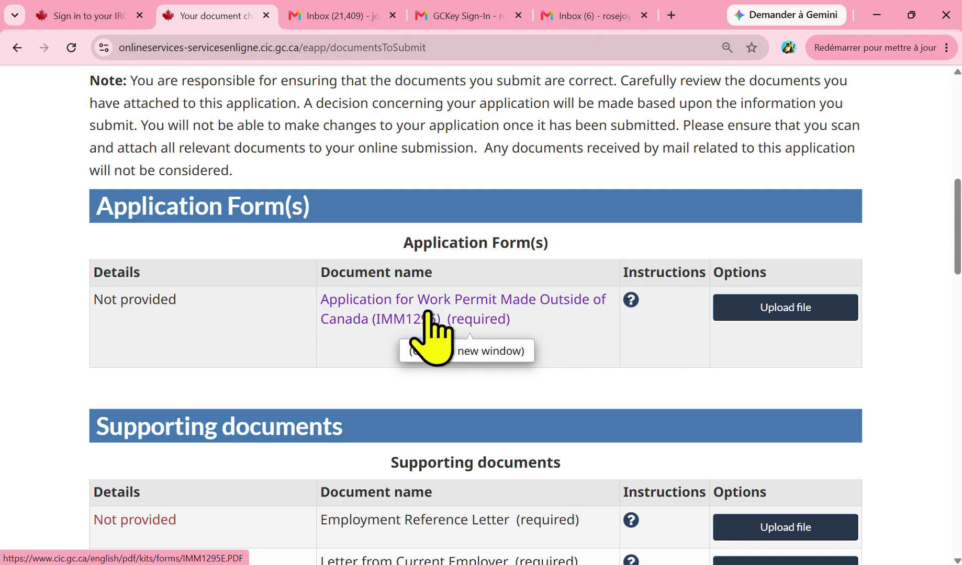
pyautogui.scroll(-6, 428, 314)
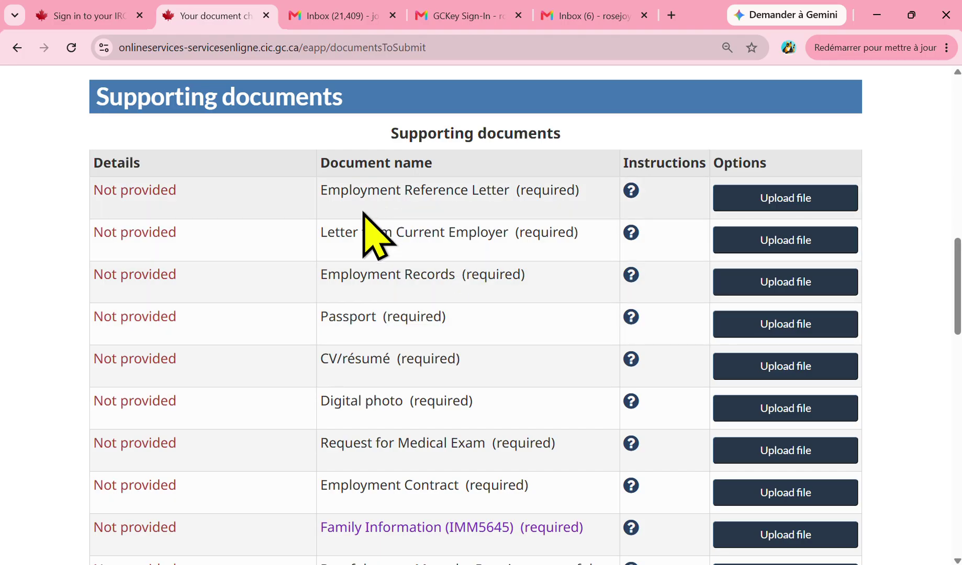
pyautogui.scroll(-3, 330, 293)
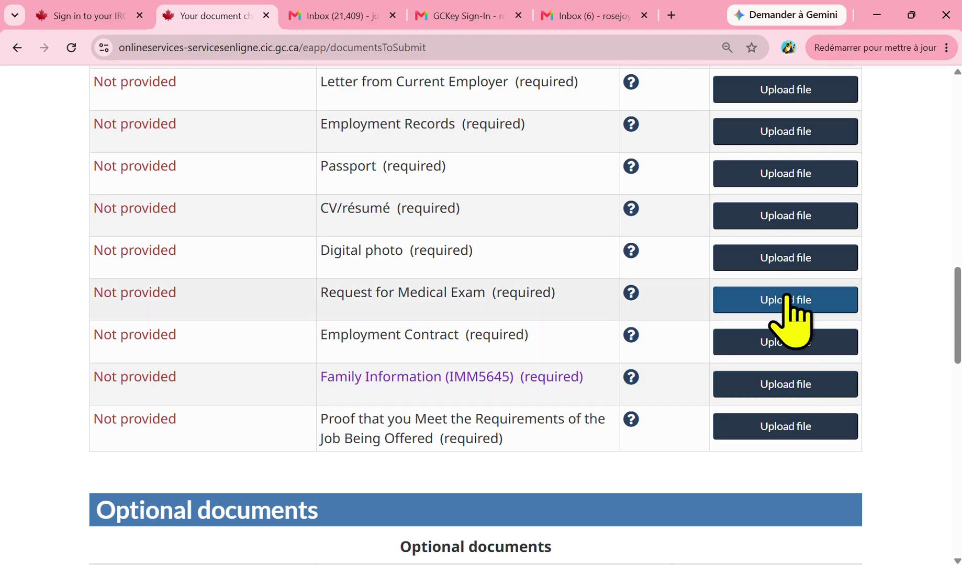
pyautogui.scroll(-3, 503, 320)
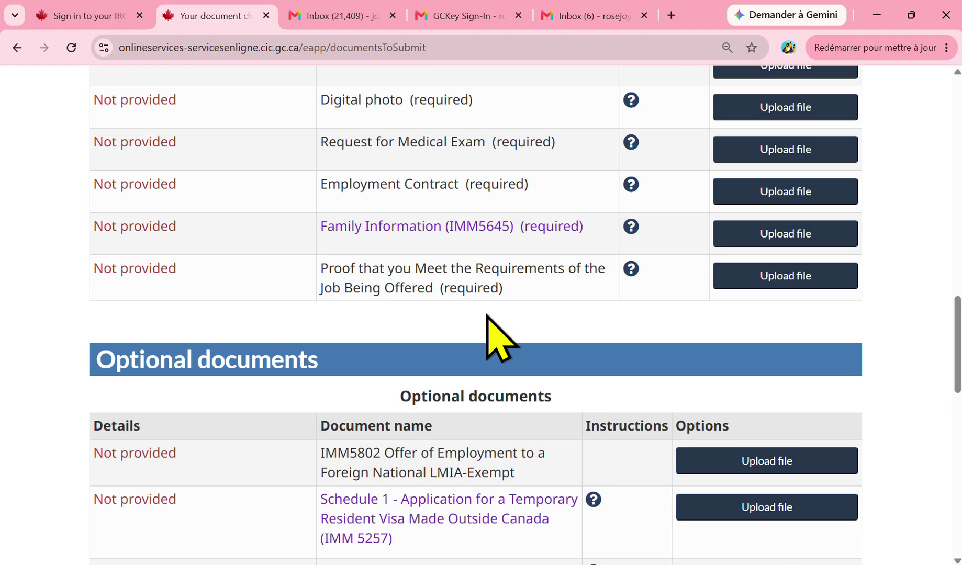
# - Examine the optional documents, the work permit and biometrics fees, and the help links at the end of the checklist
pyautogui.scroll(-3, 497, 307)
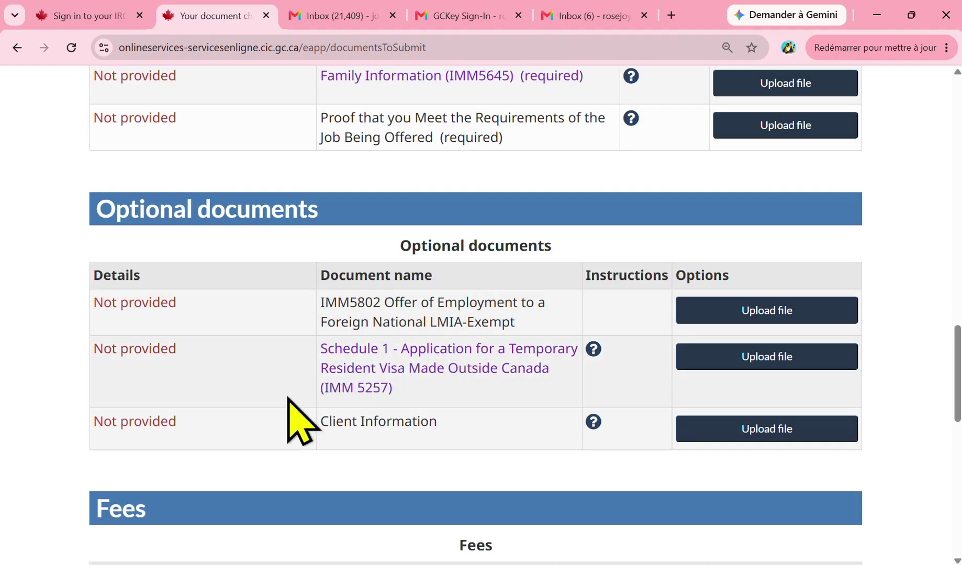
pyautogui.scroll(-4, 434, 380)
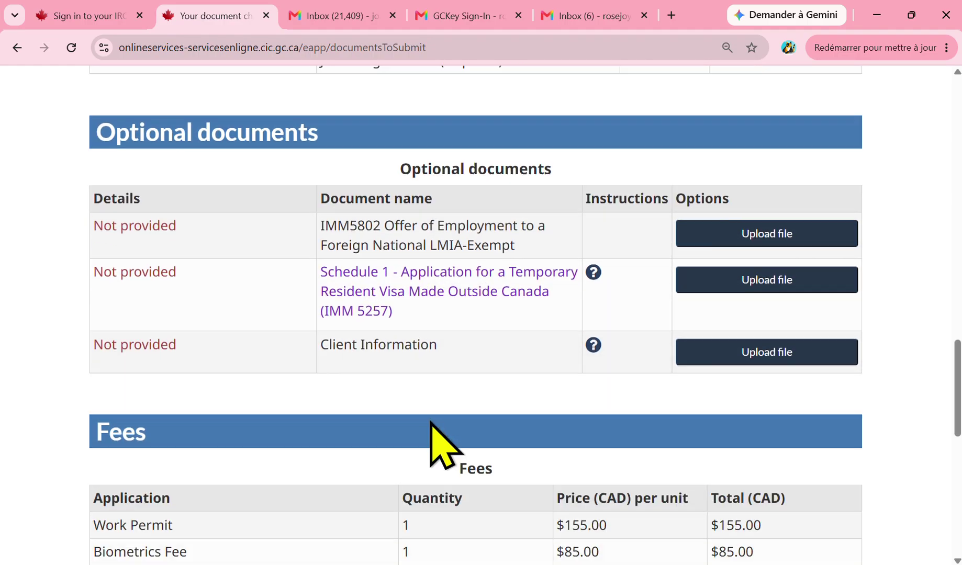
pyautogui.scroll(-3, 450, 411)
pyautogui.scroll(-4, 457, 419)
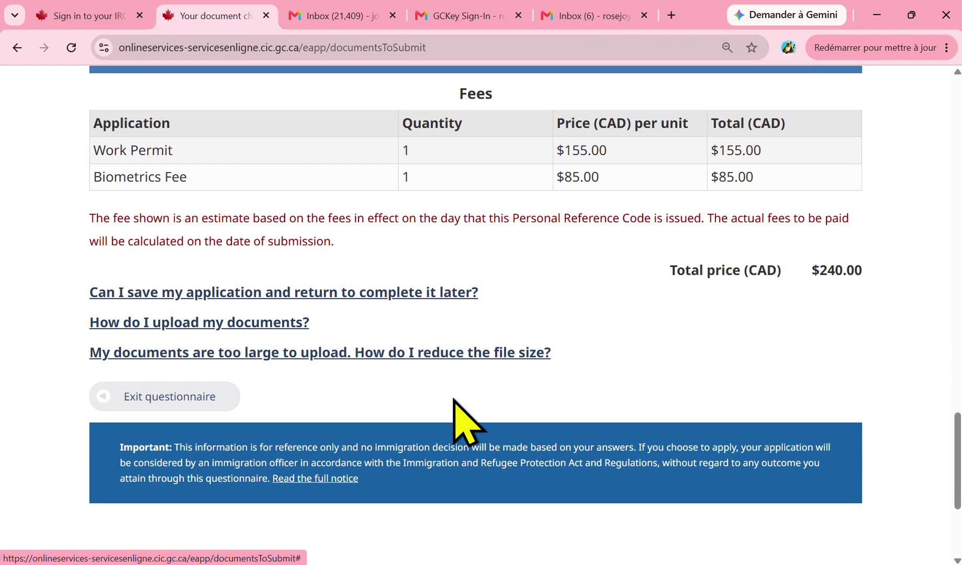
pyautogui.scroll(-2, 469, 424)
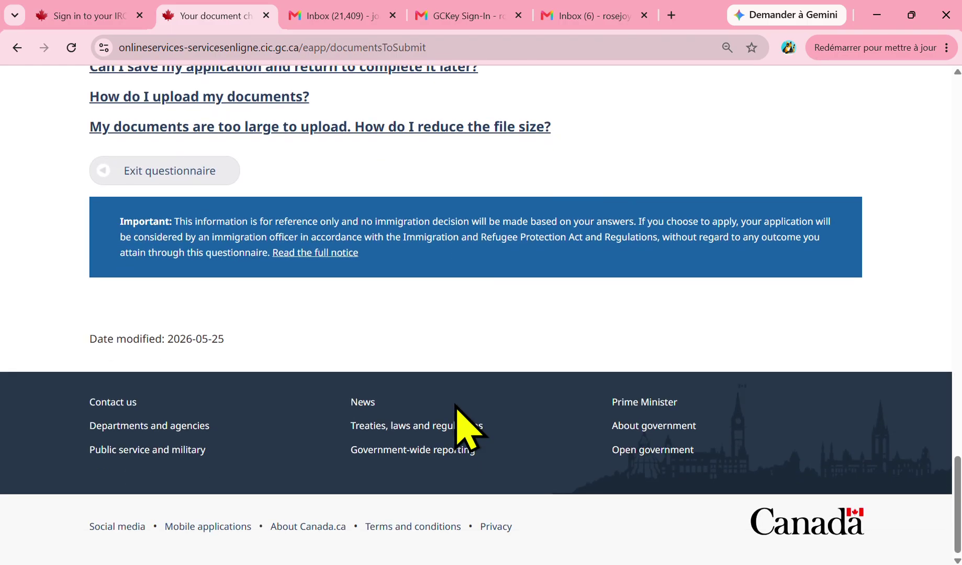
pyautogui.scroll(9, 456, 411)
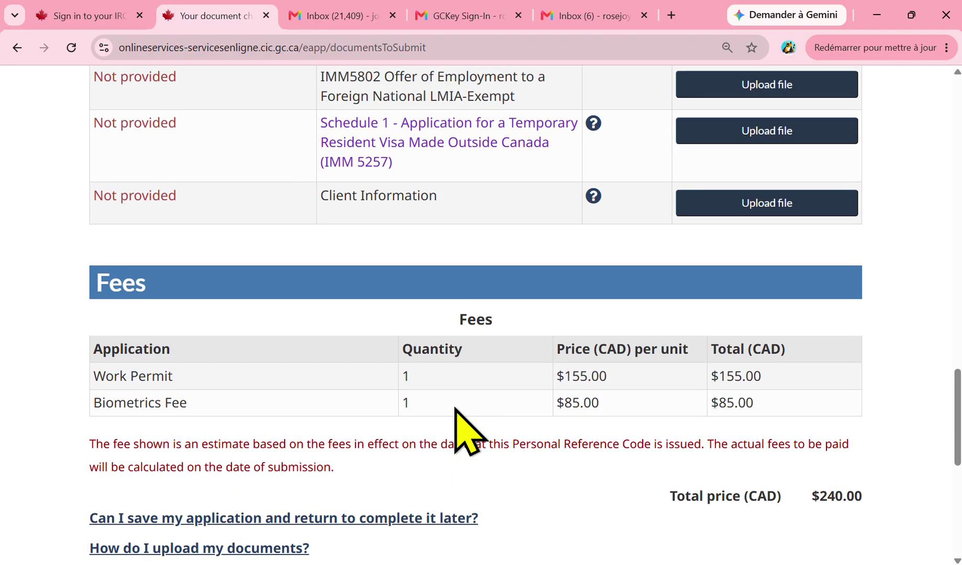
pyautogui.scroll(-9, 498, 410)
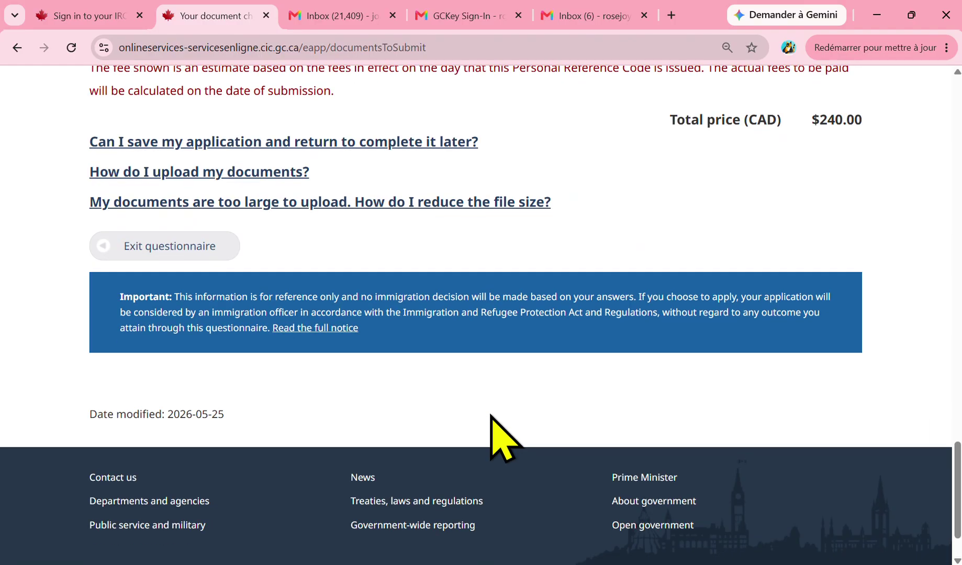
pyautogui.scroll(17, 500, 437)
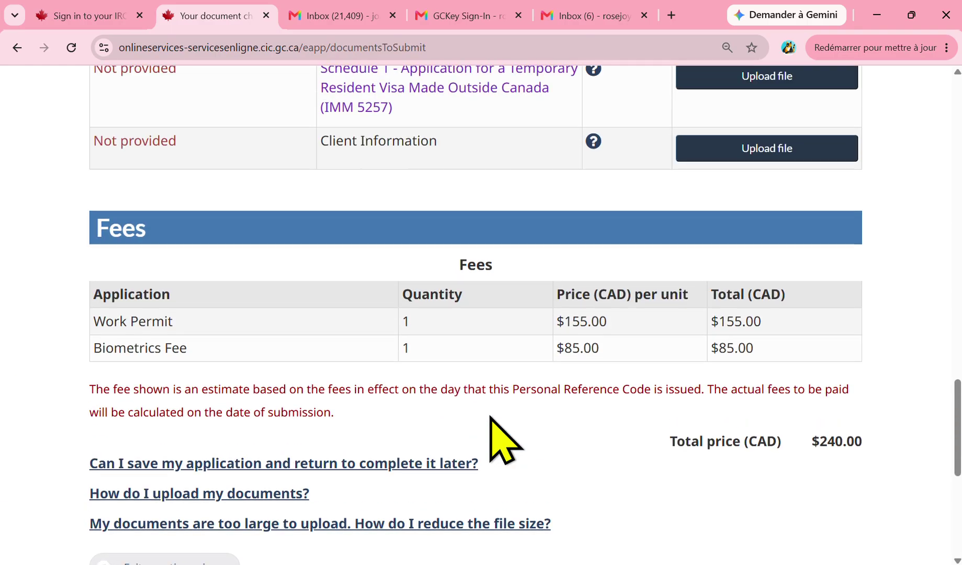
# - Go through the document checklist once more from the introductory notes to the end of the page
pyautogui.scroll(18, 493, 419)
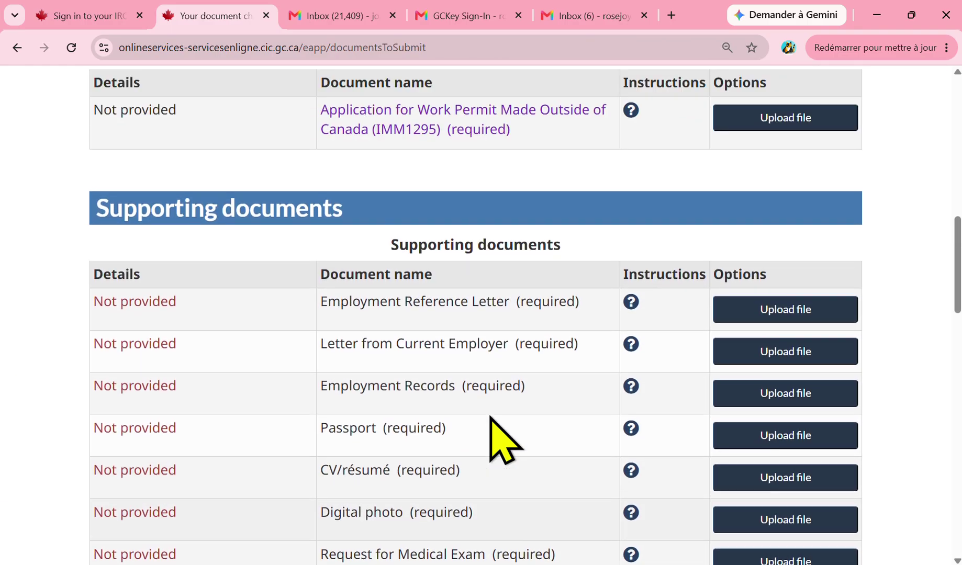
pyautogui.scroll(5, 490, 417)
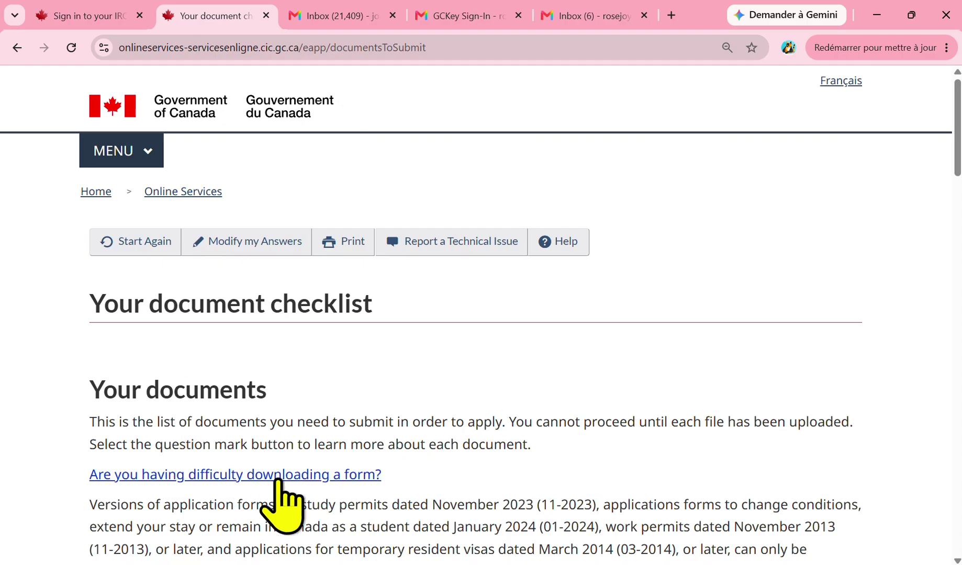
pyautogui.scroll(-8, 414, 476)
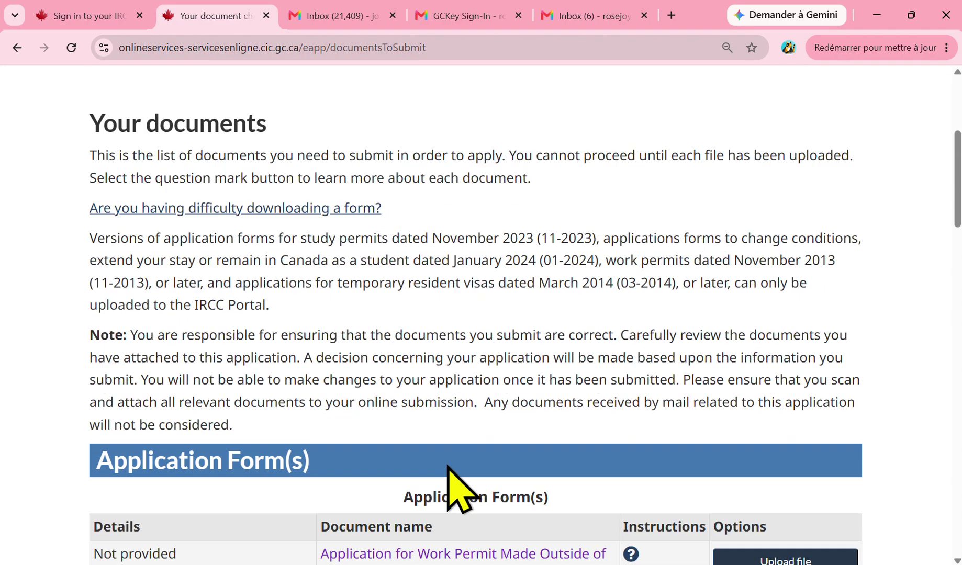
pyautogui.scroll(-4, 474, 451)
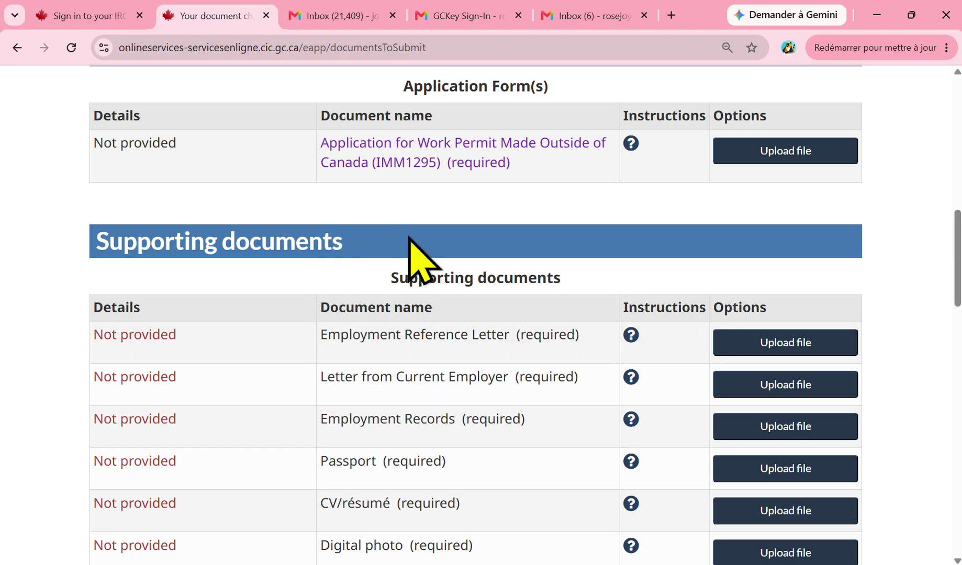
pyautogui.scroll(-10, 437, 397)
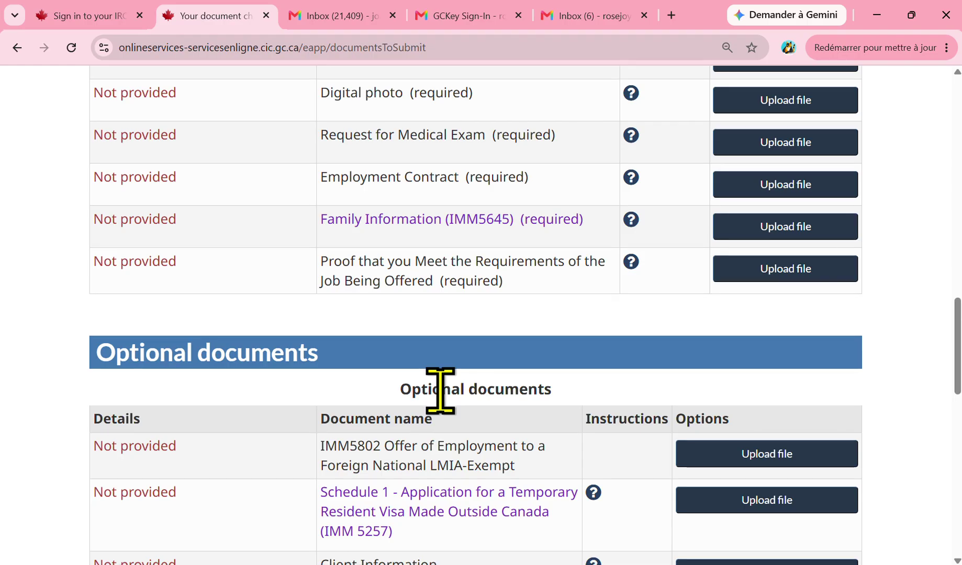
pyautogui.scroll(-7, 439, 397)
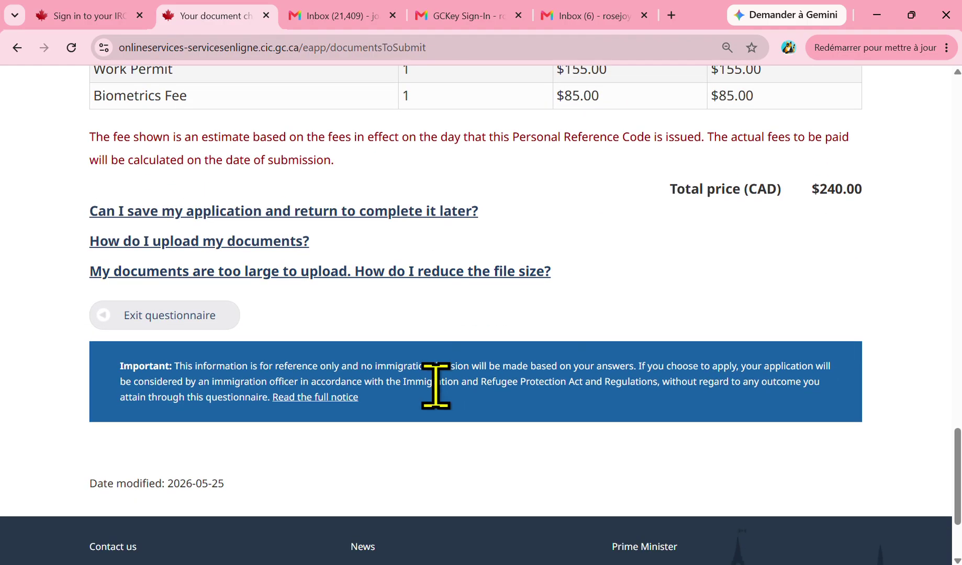
pyautogui.scroll(-2, 431, 380)
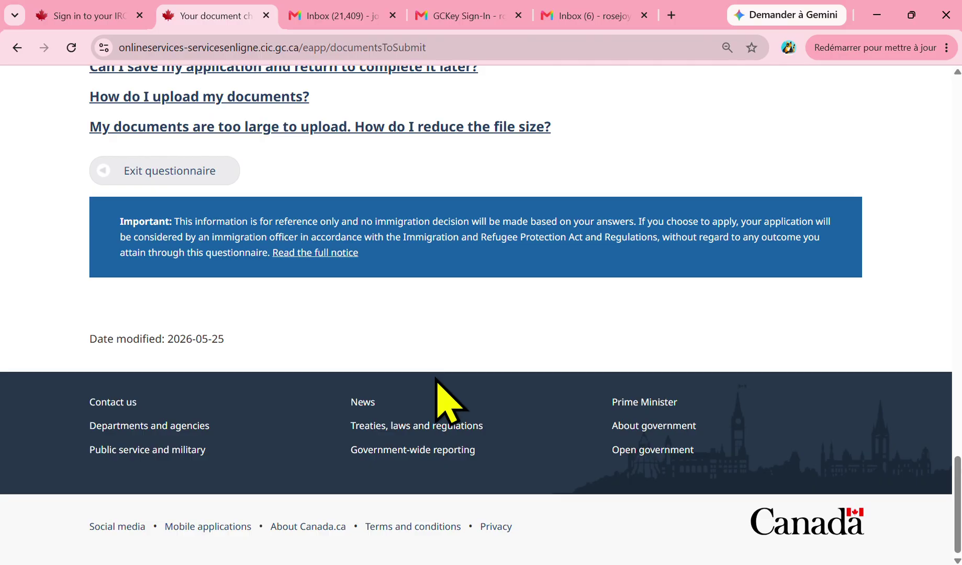
# - Recheck the application form, supporting documents, optional documents and fees sections of the checklist, finishing back at the page heading
pyautogui.scroll(12, 439, 396)
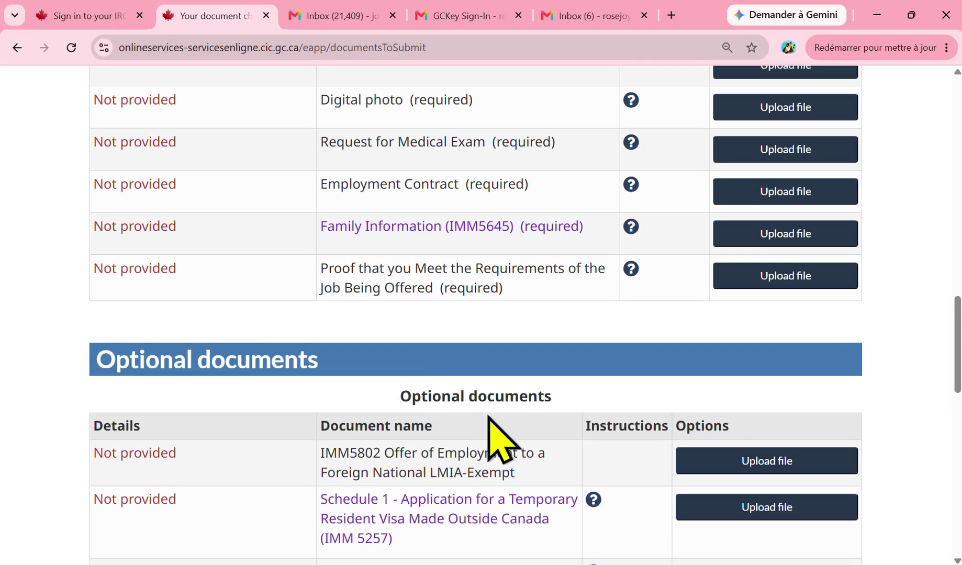
pyautogui.scroll(5, 472, 261)
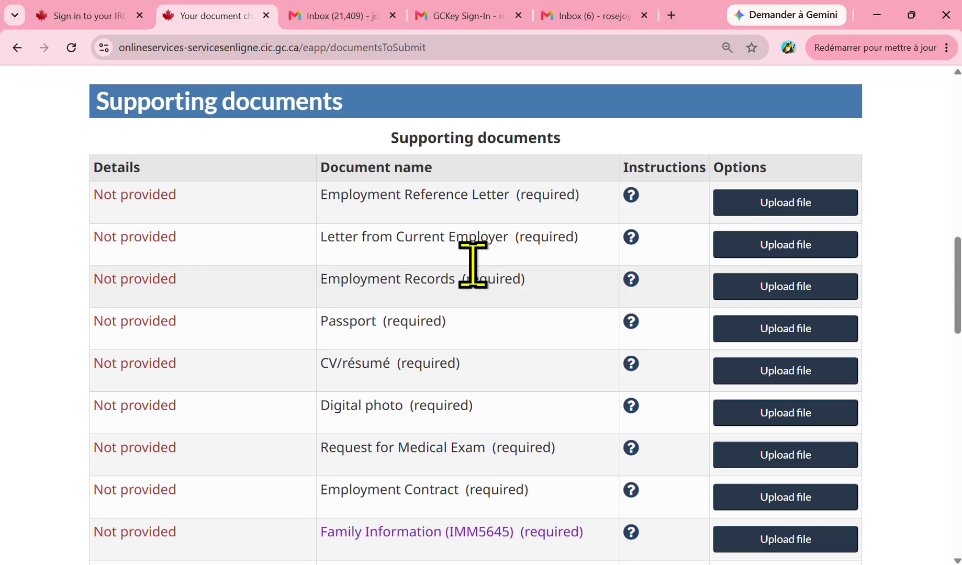
pyautogui.scroll(5, 473, 265)
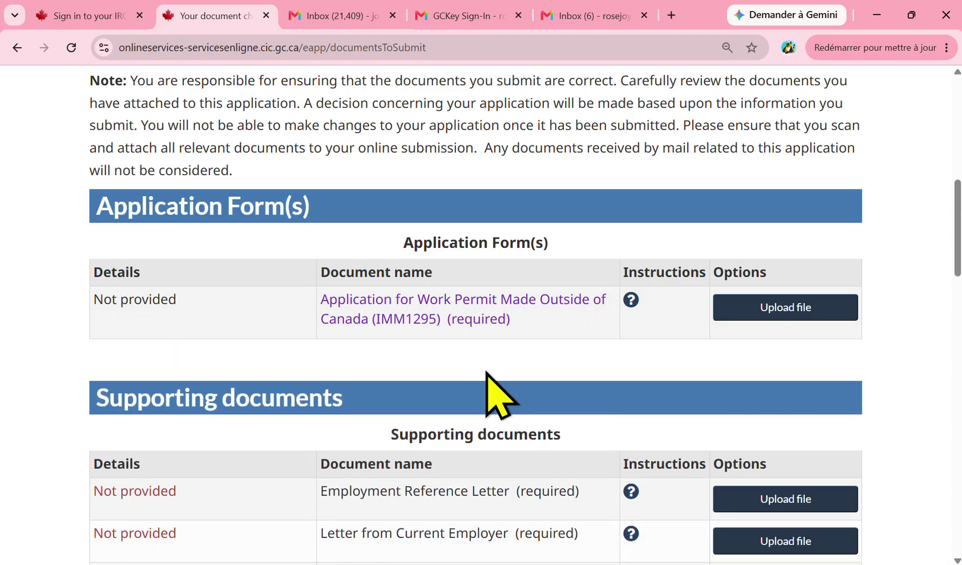
pyautogui.scroll(10, 564, 365)
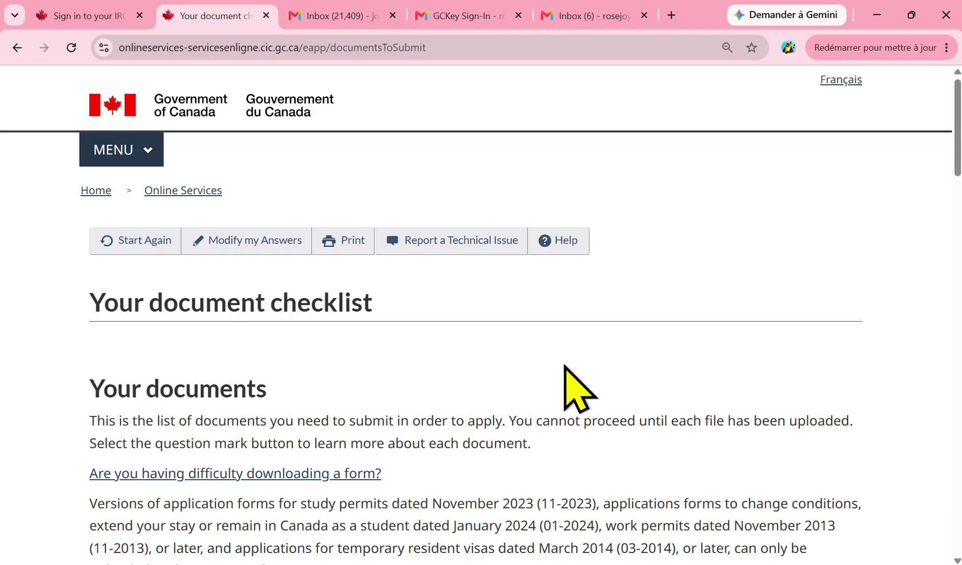
pyautogui.scroll(-4, 564, 365)
pyautogui.scroll(-7, 565, 368)
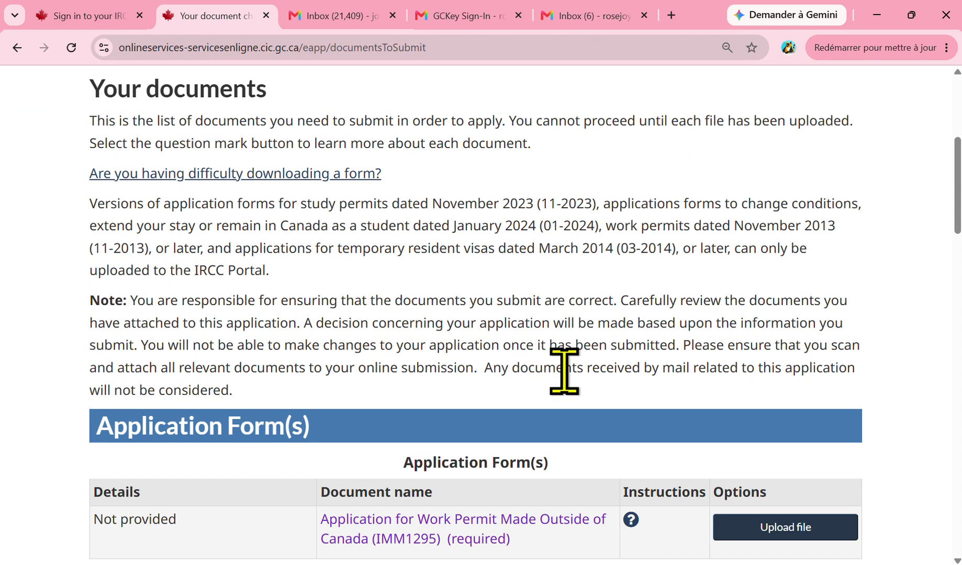
pyautogui.scroll(-6, 566, 378)
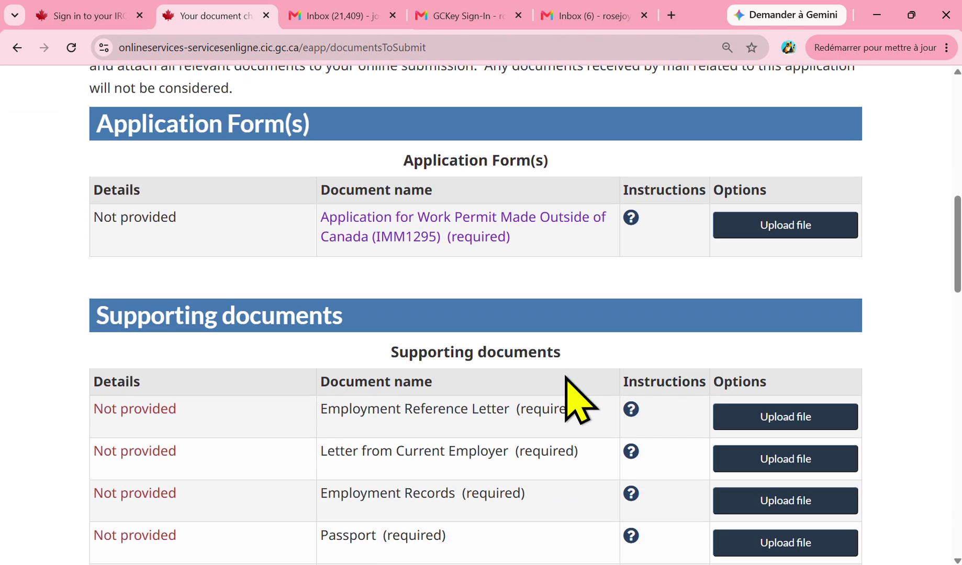
pyautogui.scroll(-10, 566, 377)
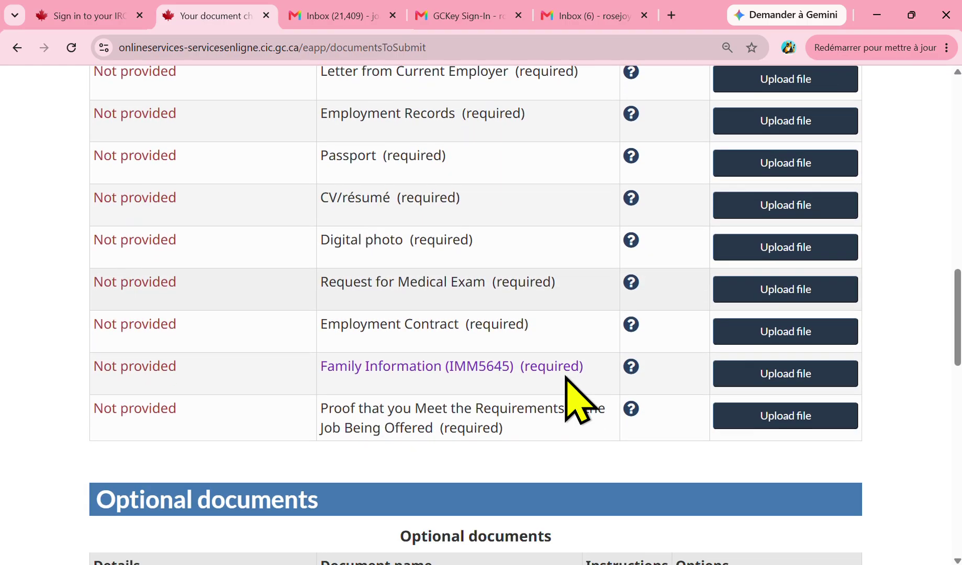
pyautogui.scroll(-7, 566, 376)
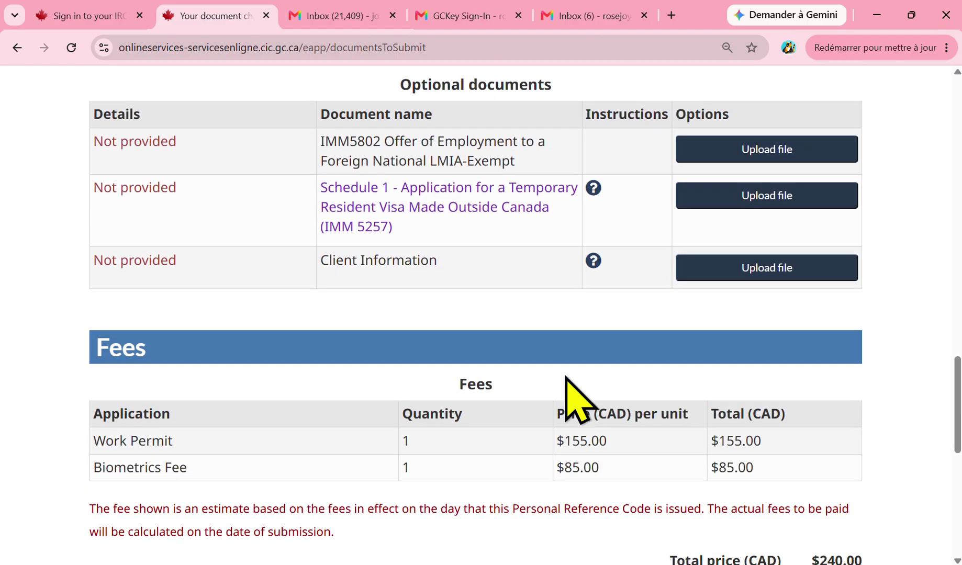
pyautogui.scroll(-3, 567, 378)
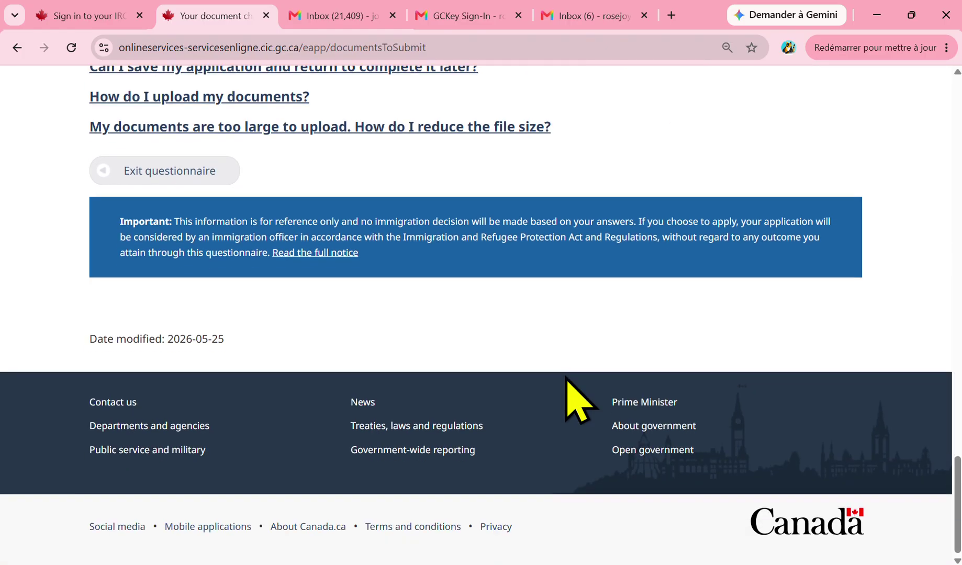
pyautogui.scroll(11, 566, 377)
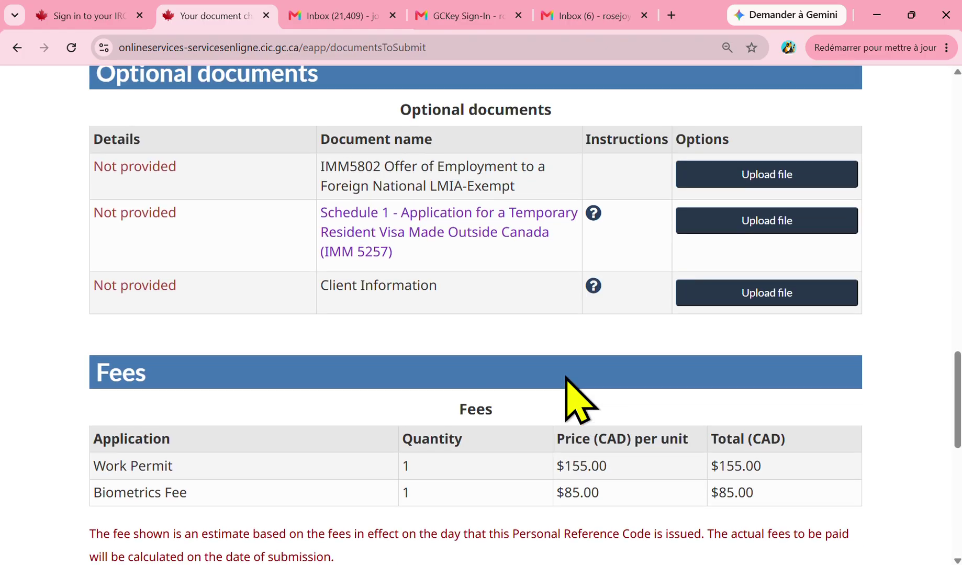
pyautogui.scroll(15, 566, 376)
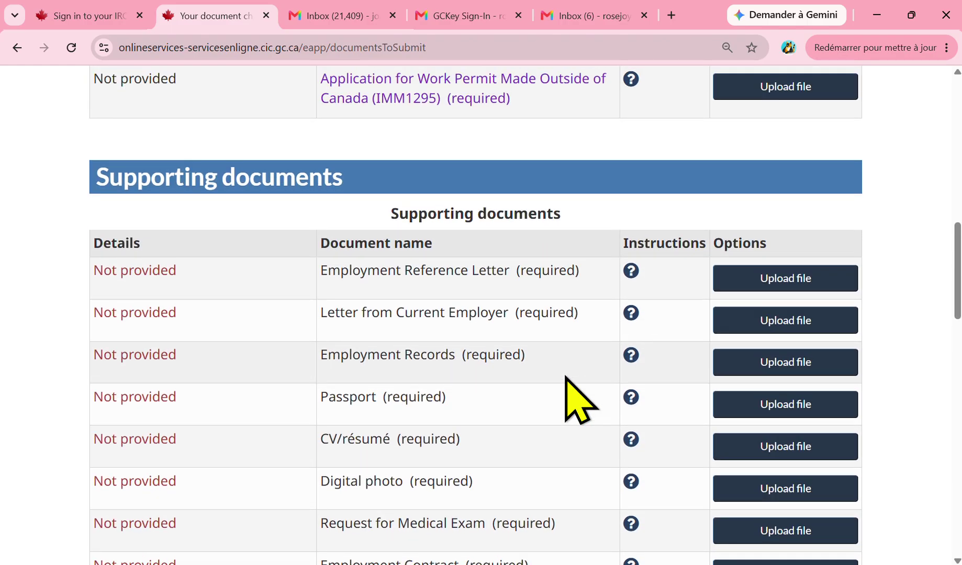
pyautogui.scroll(10, 566, 376)
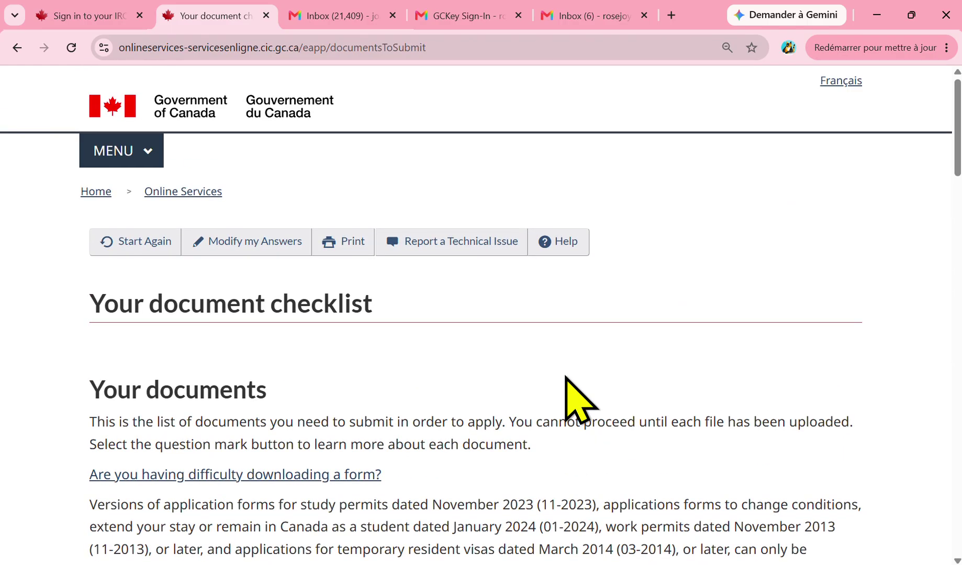